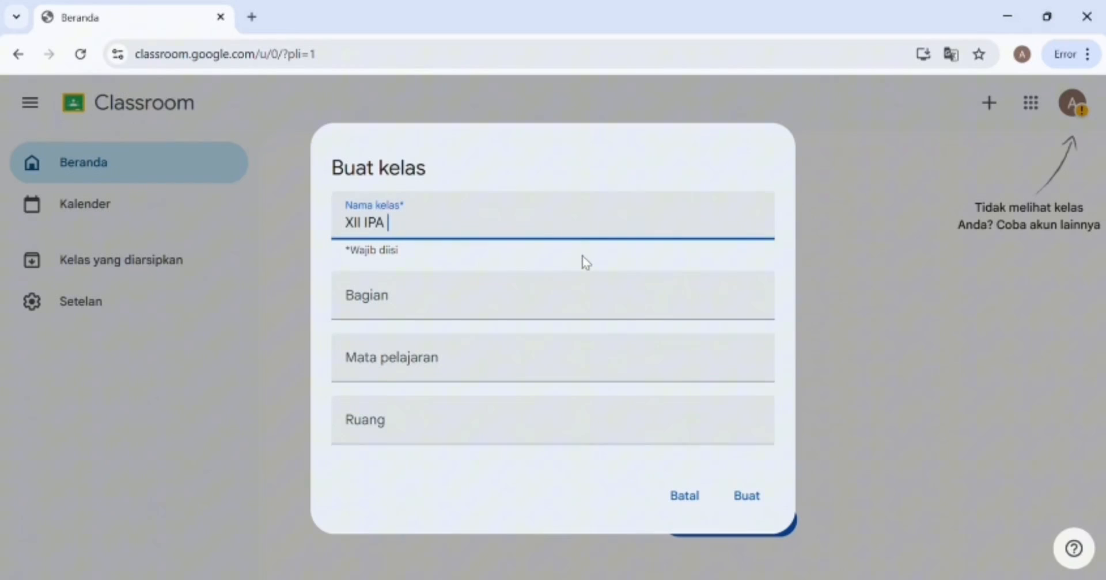
Create the class XII IPA 2 with subject BIOLOGI.
left_click(509, 309)
left_click(452, 358)
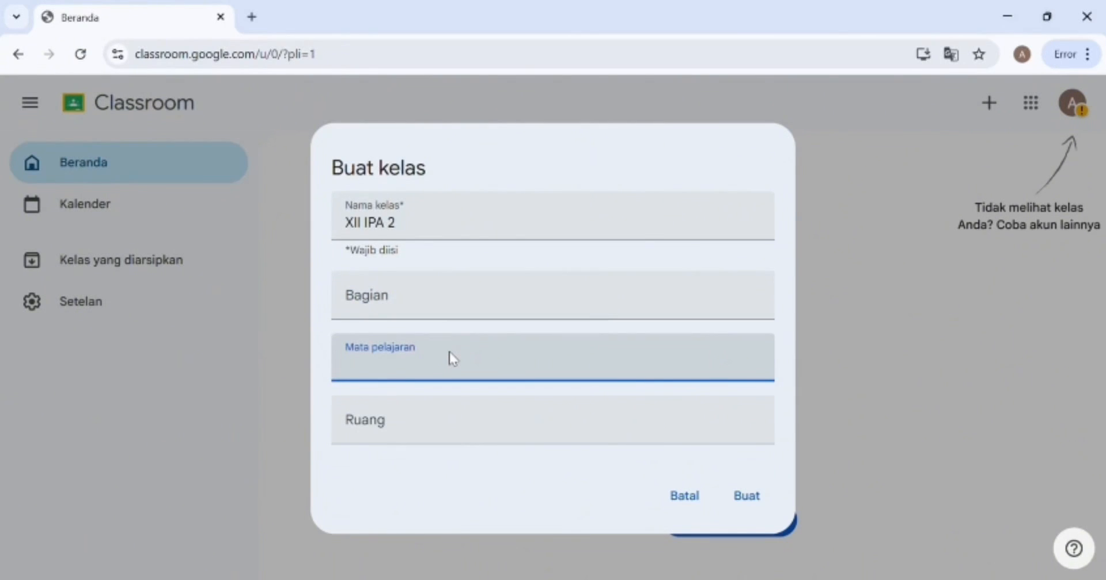
type("BIOLOGI")
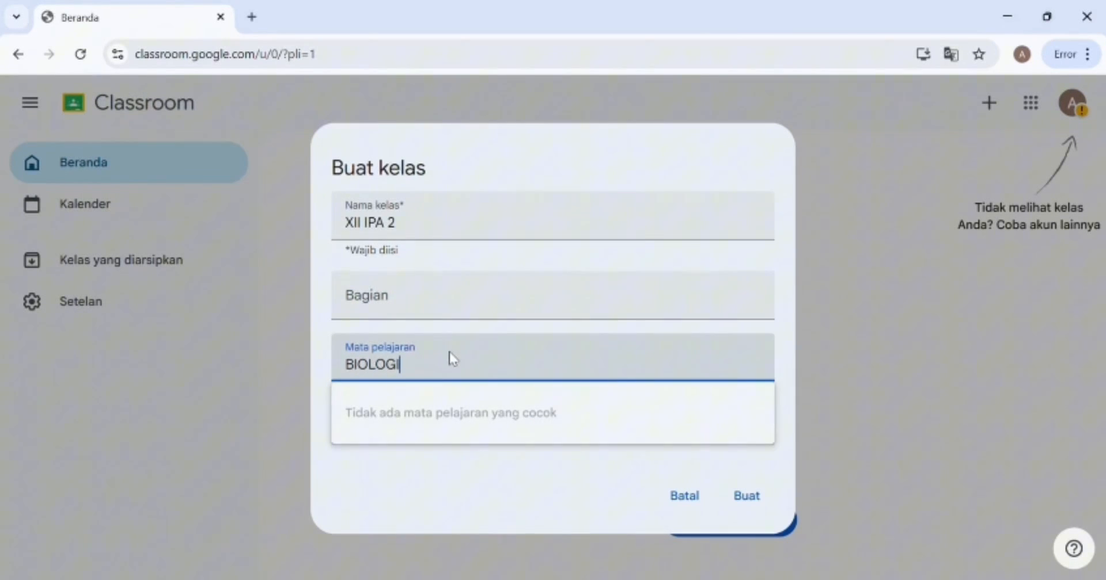
left_click(756, 499)
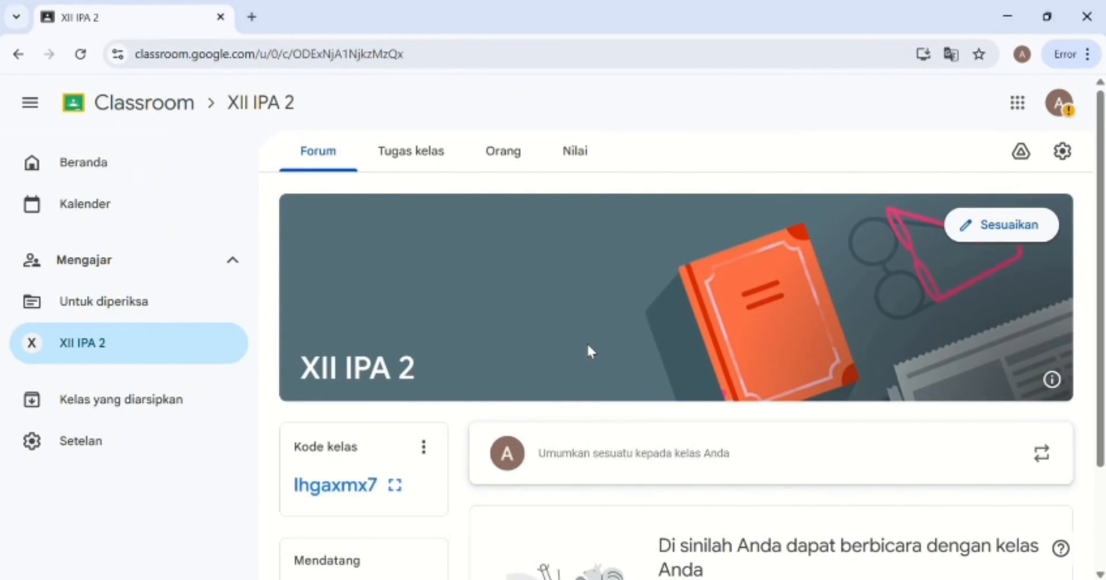
Enlarge the class code and copy the class invite link.
scroll(587, 346, "down", 2)
scroll(592, 352, "down", 1)
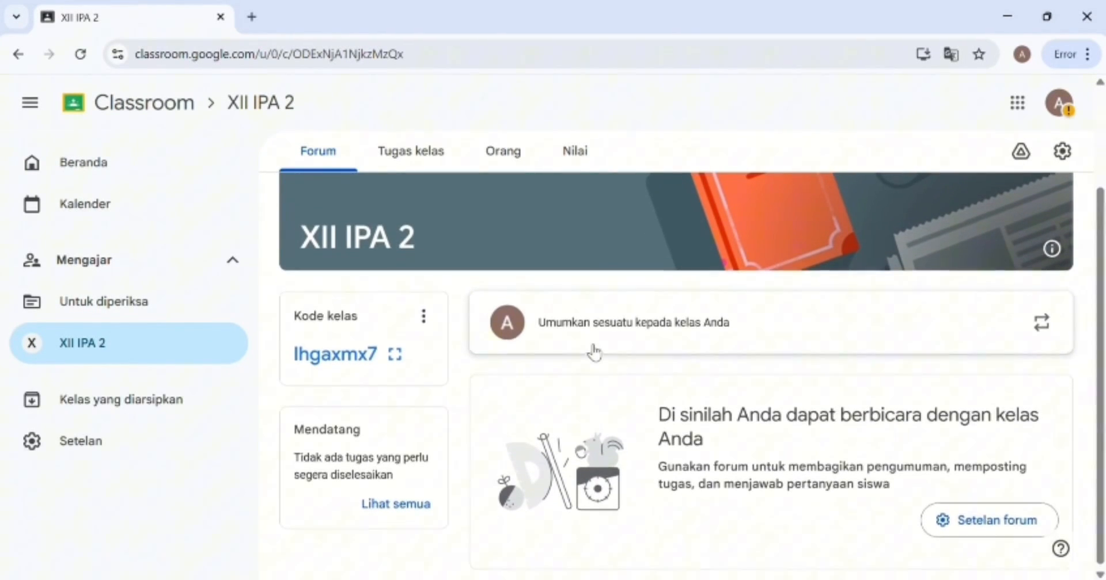
scroll(592, 349, "up", 2)
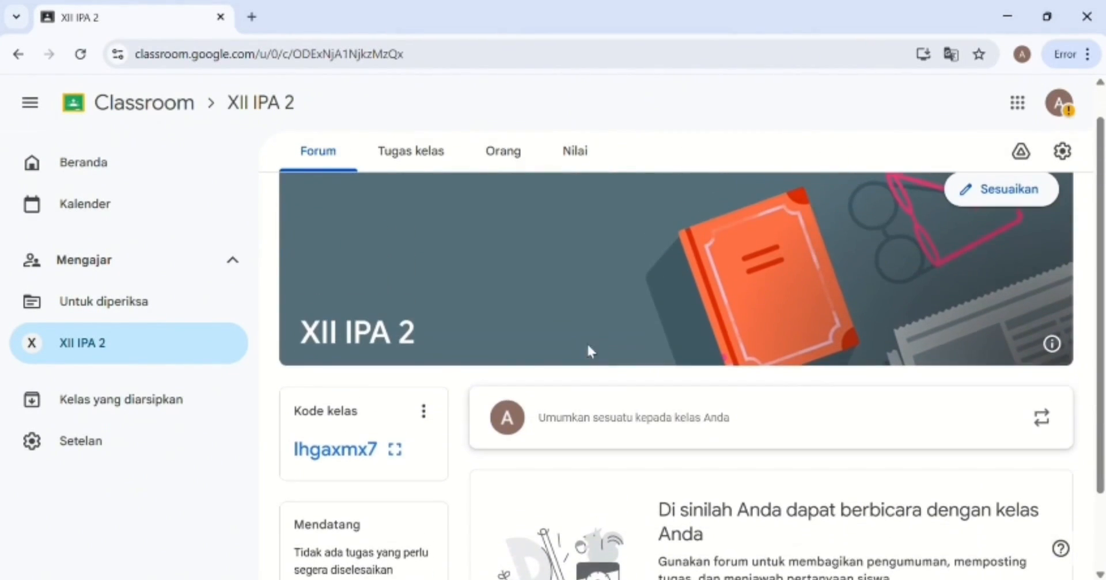
left_click(408, 453)
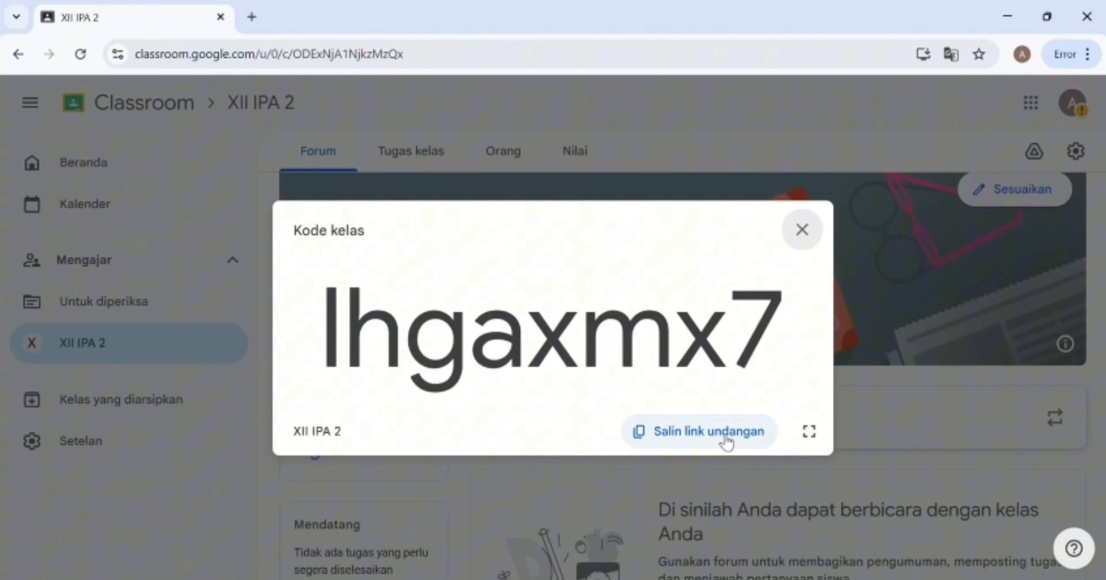
left_click(725, 441)
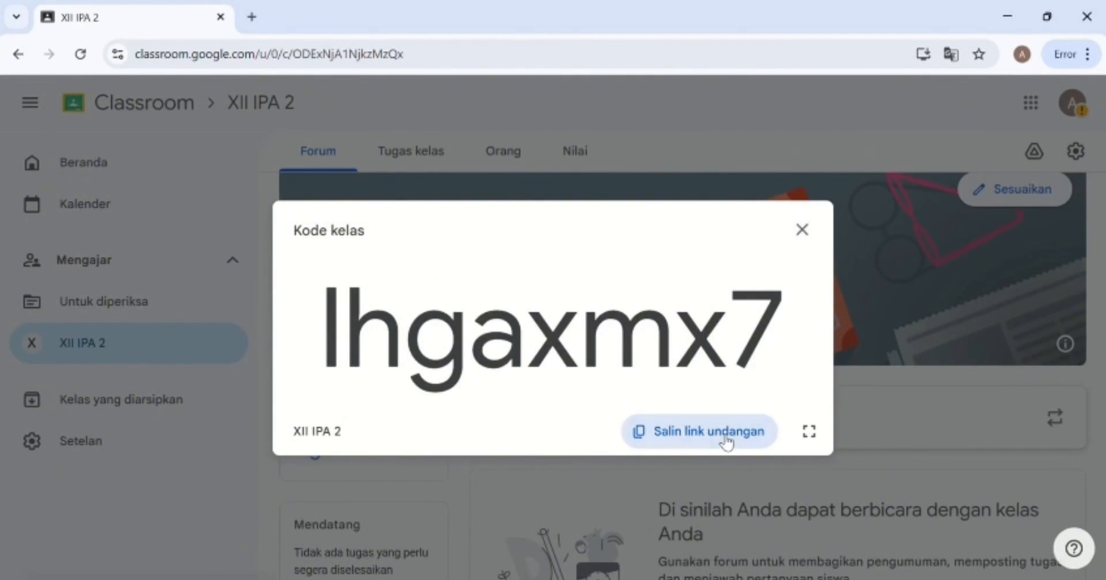
left_click(809, 232)
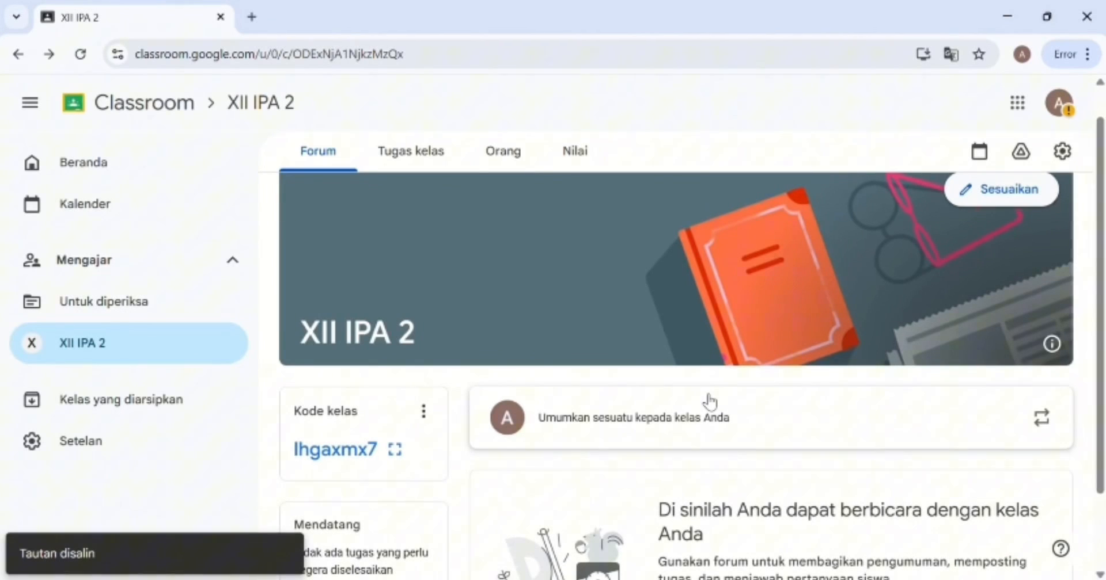
Visit the Tugas kelas, Orang and Nilai pages, then return to the Forum announcement box.
left_click(434, 140)
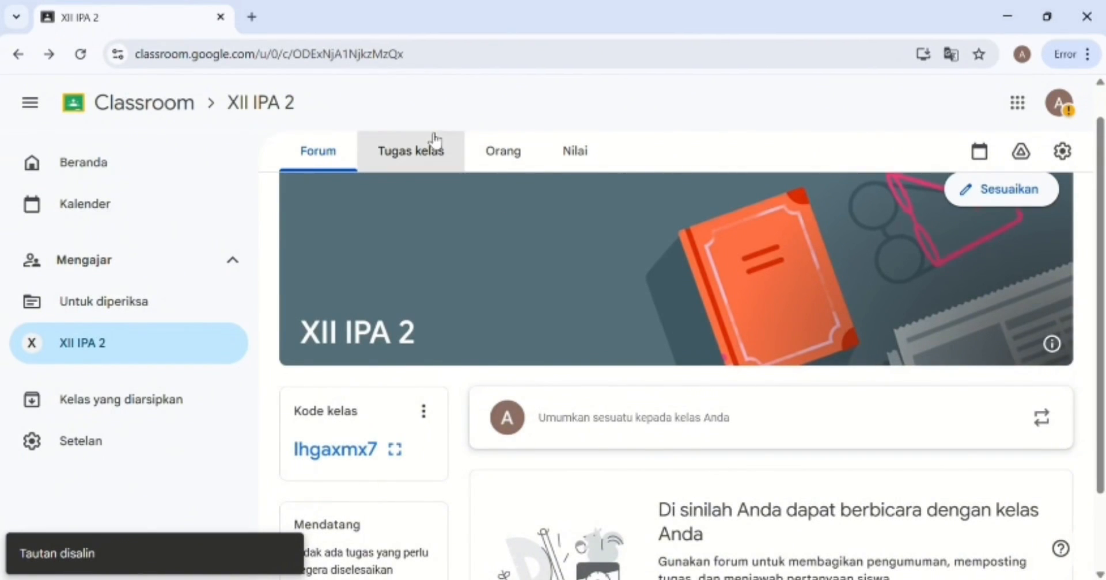
left_click(513, 162)
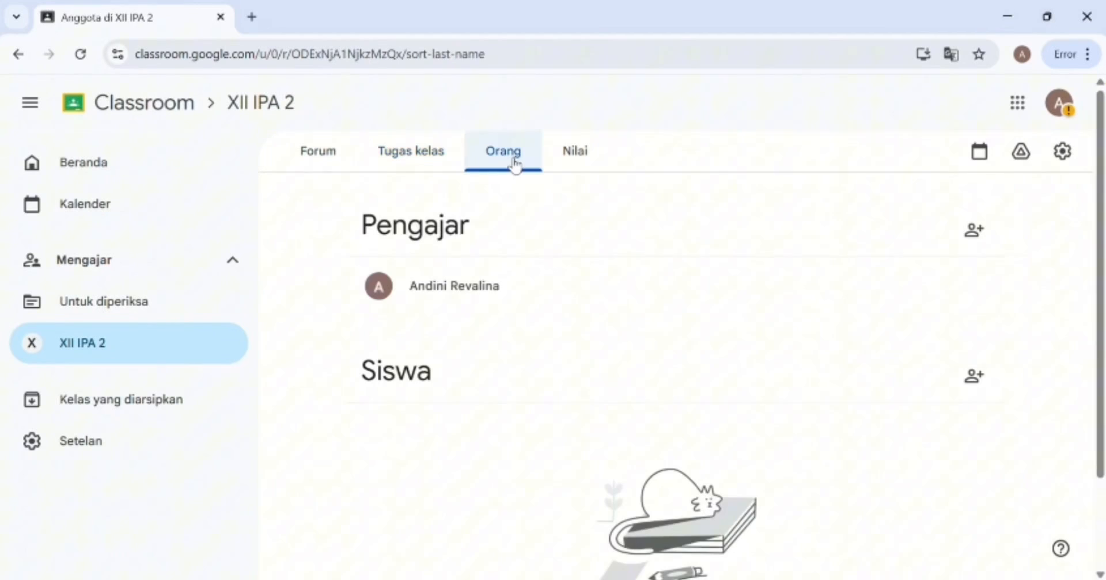
left_click(578, 163)
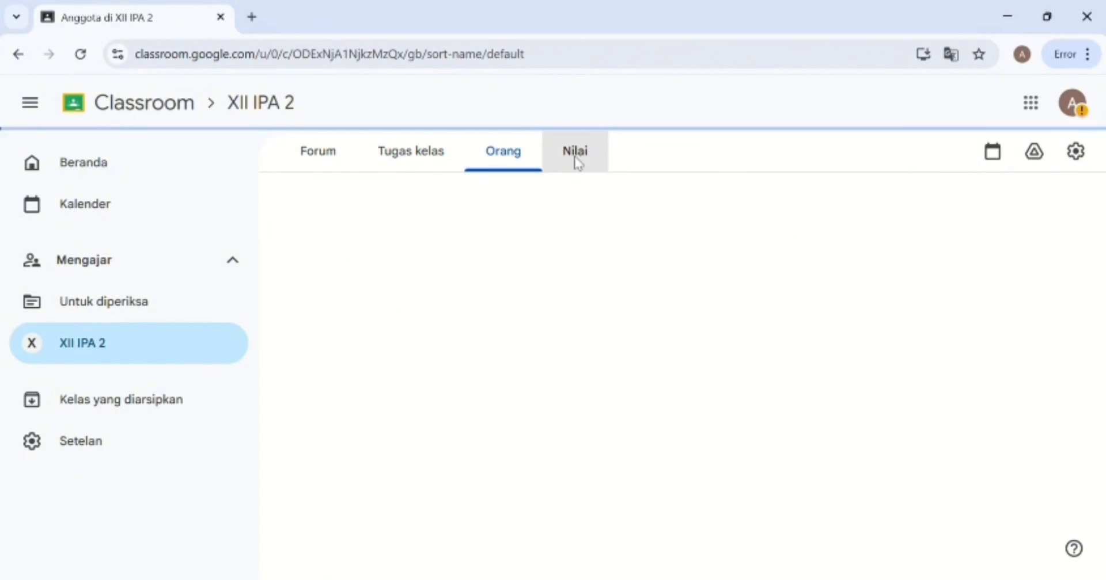
left_click(341, 152)
scroll(590, 328, "down", 2)
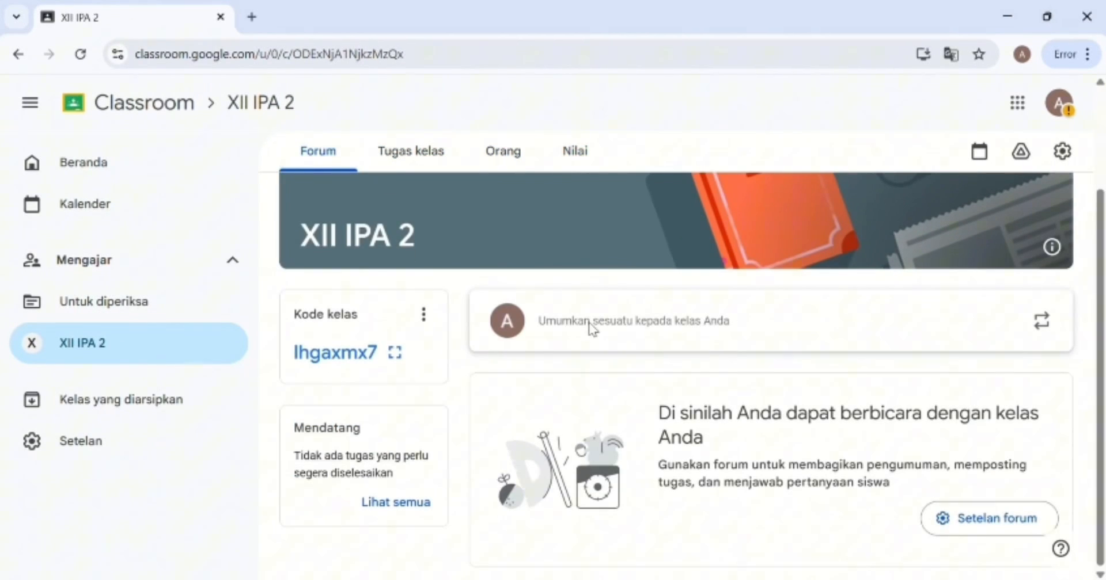
left_click(590, 326)
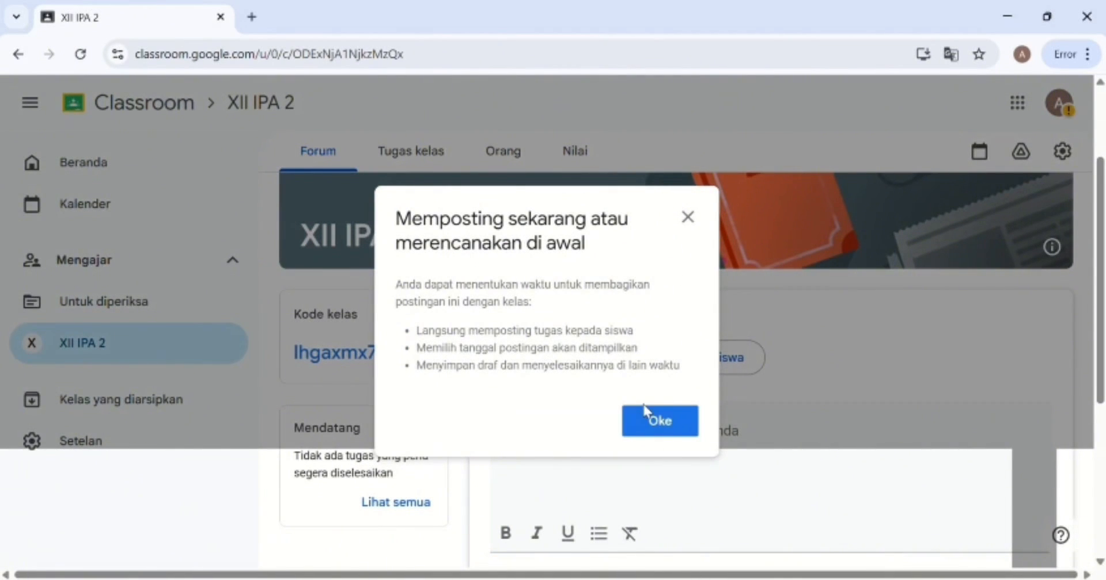
Post the welcome announcement beginning 'Ananda selamat bergabung' to the class stream.
left_click(667, 424)
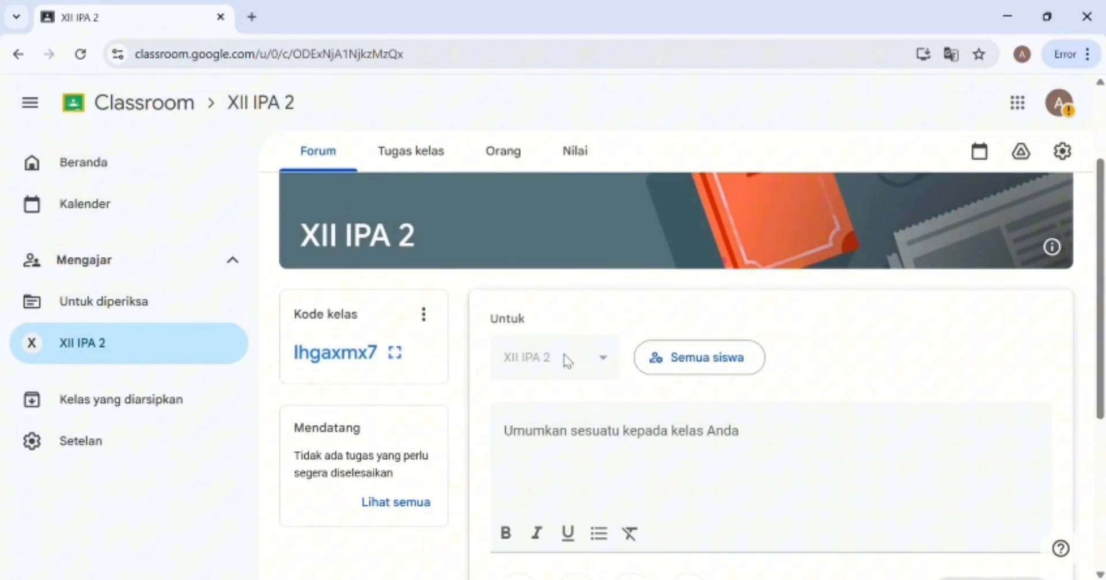
left_click(614, 458)
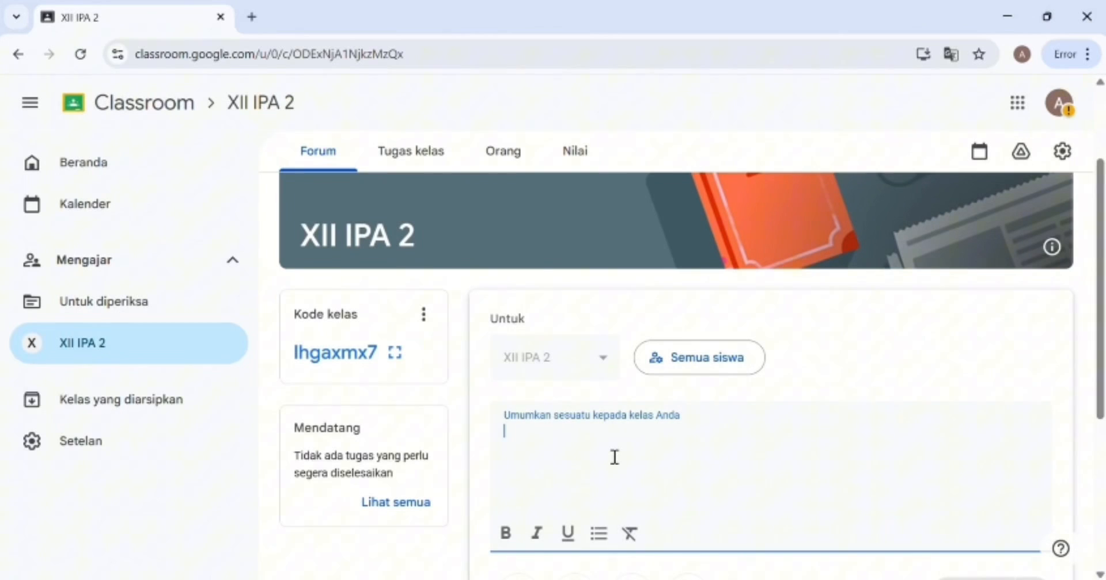
type("Ananda selamat bergabun")
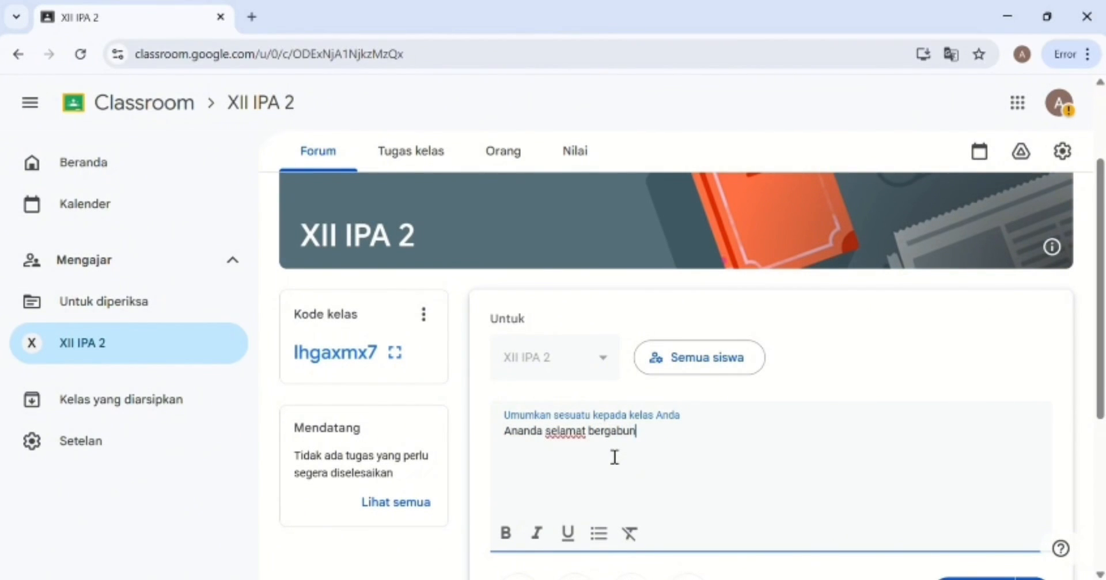
type("g, di classroom ini")
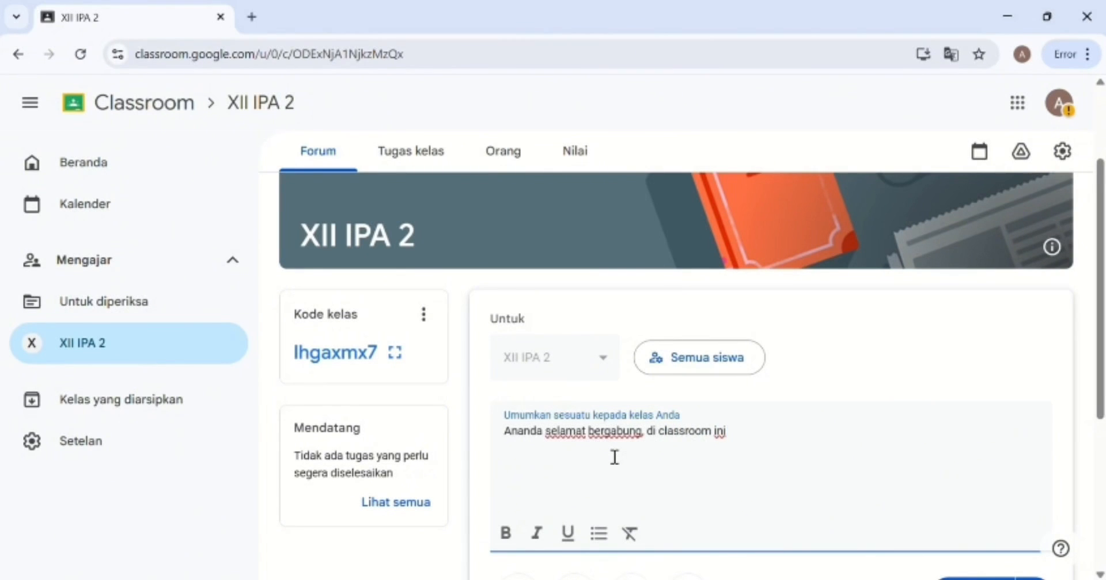
type("n me")
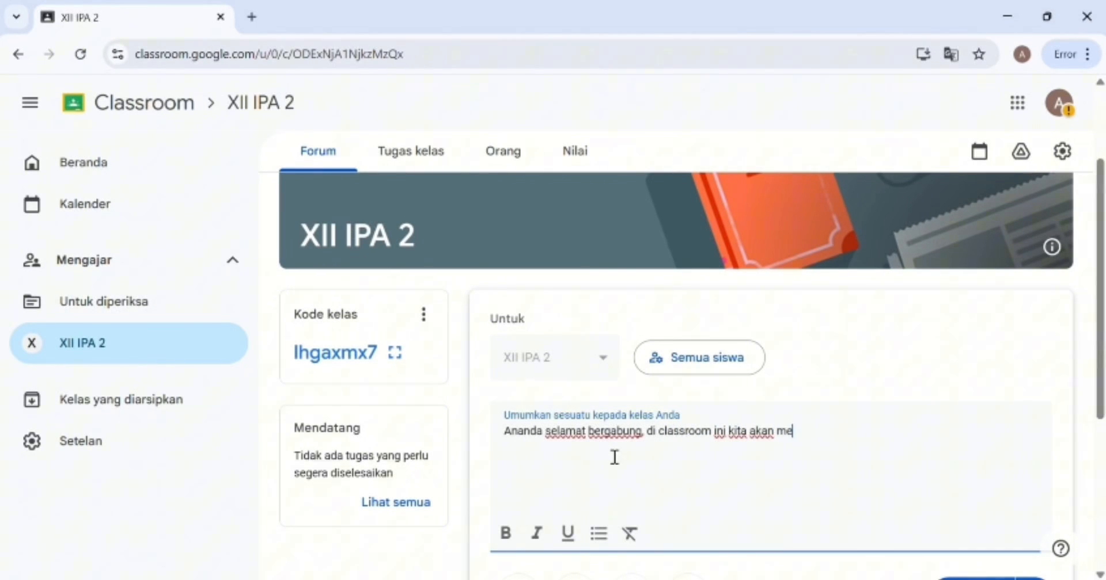
type("mengumpulkan tugas,")
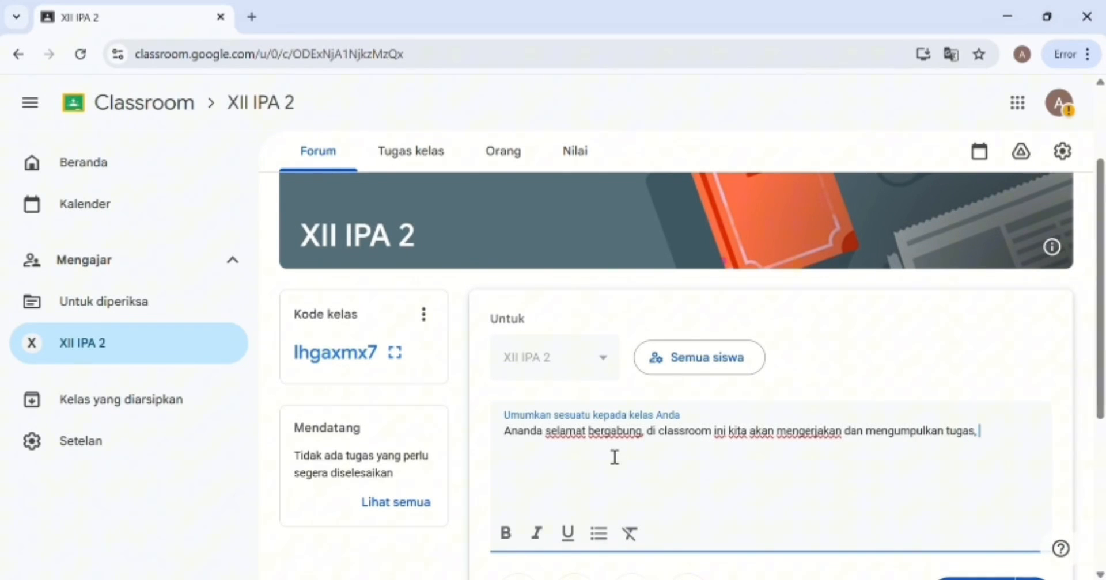
type("terimakasih")
scroll(973, 529, "down", 1)
left_click(970, 534)
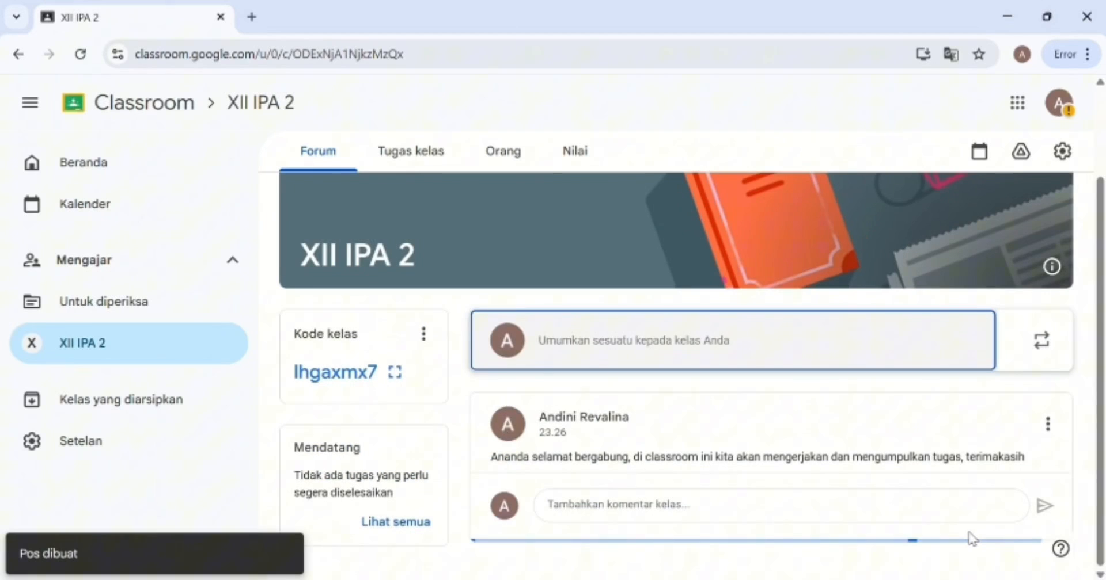
Create a new assignment titled 'ujian blok bioteknologi' with instructions starting 'tugas ananda dalam b'.
left_click(411, 150)
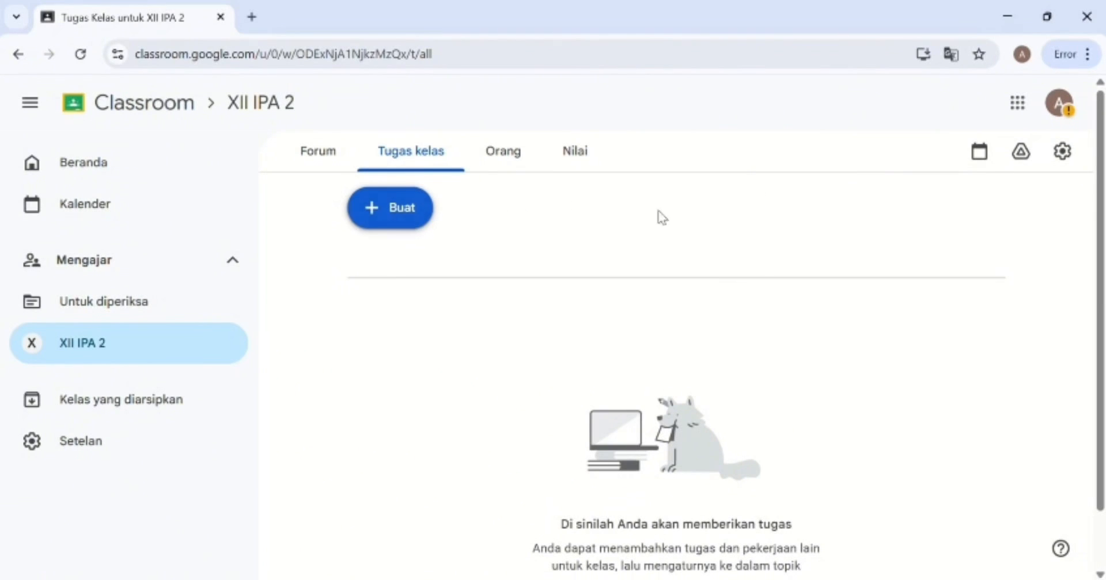
left_click(393, 210)
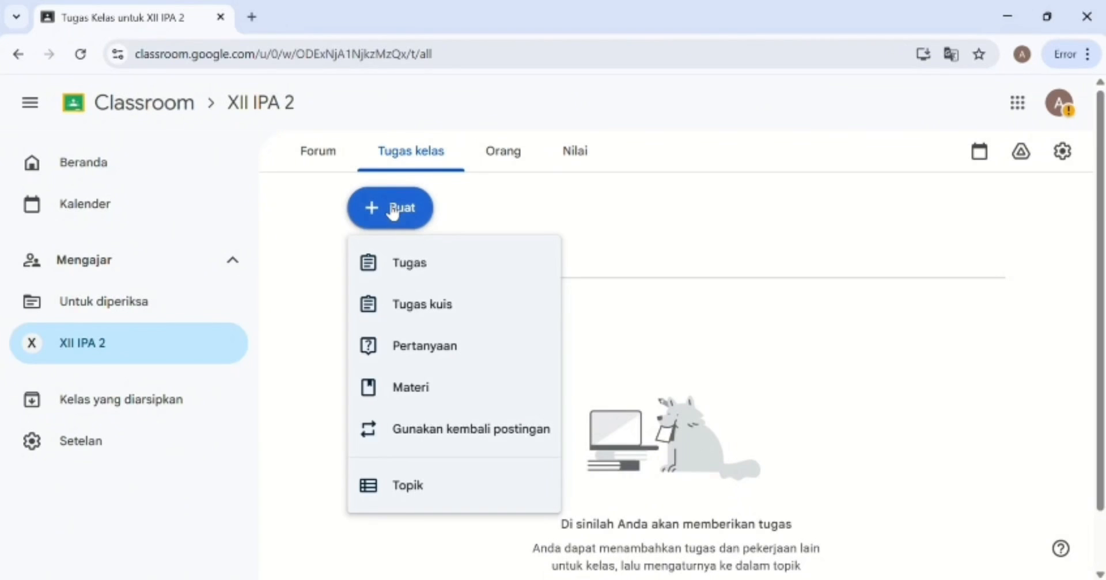
left_click(445, 272)
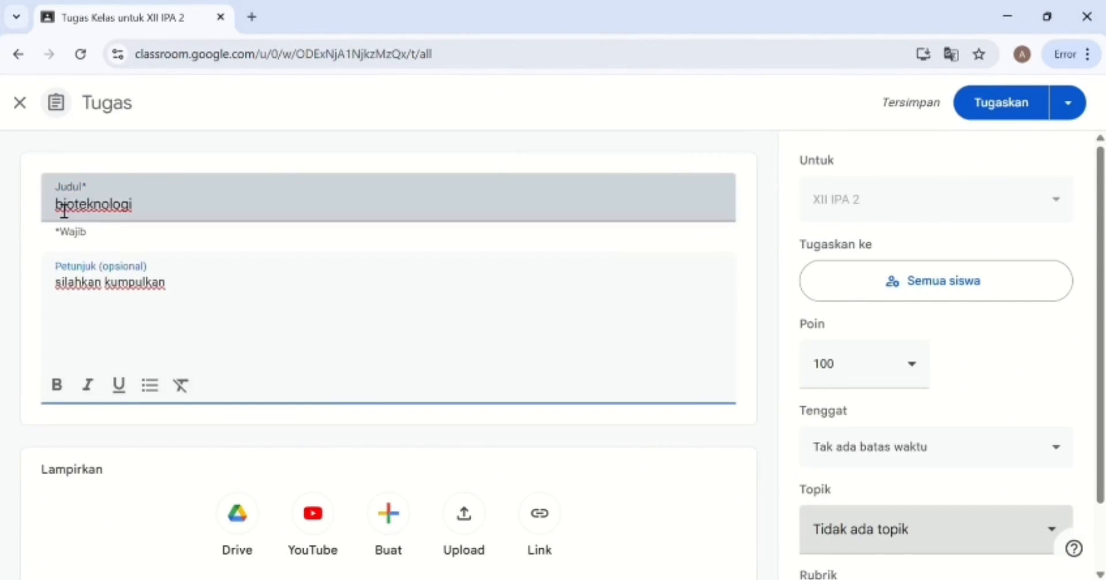
left_click(64, 210)
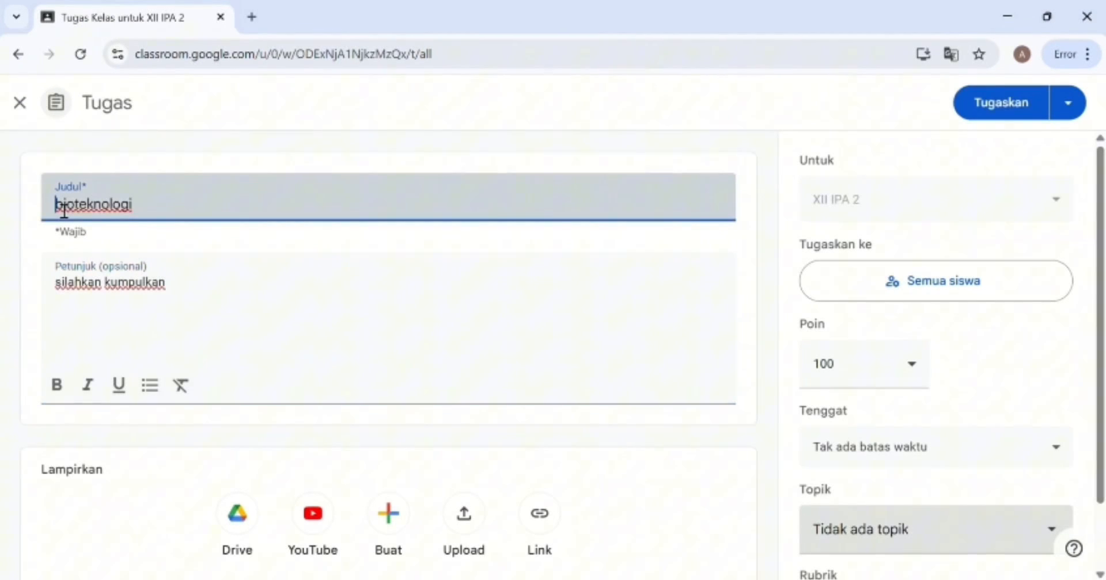
type("ujian blok")
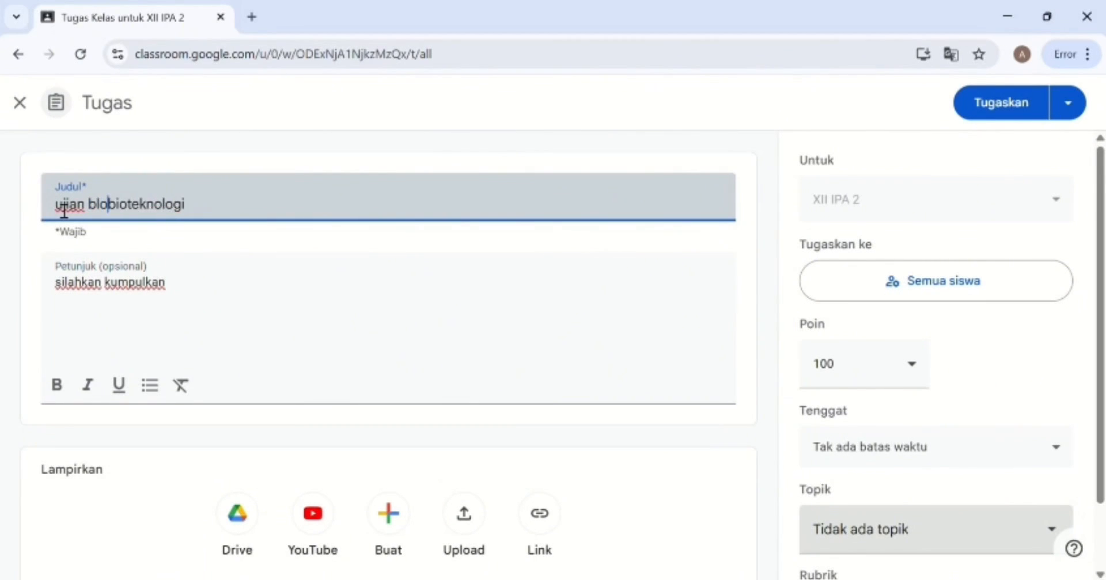
left_click(204, 292)
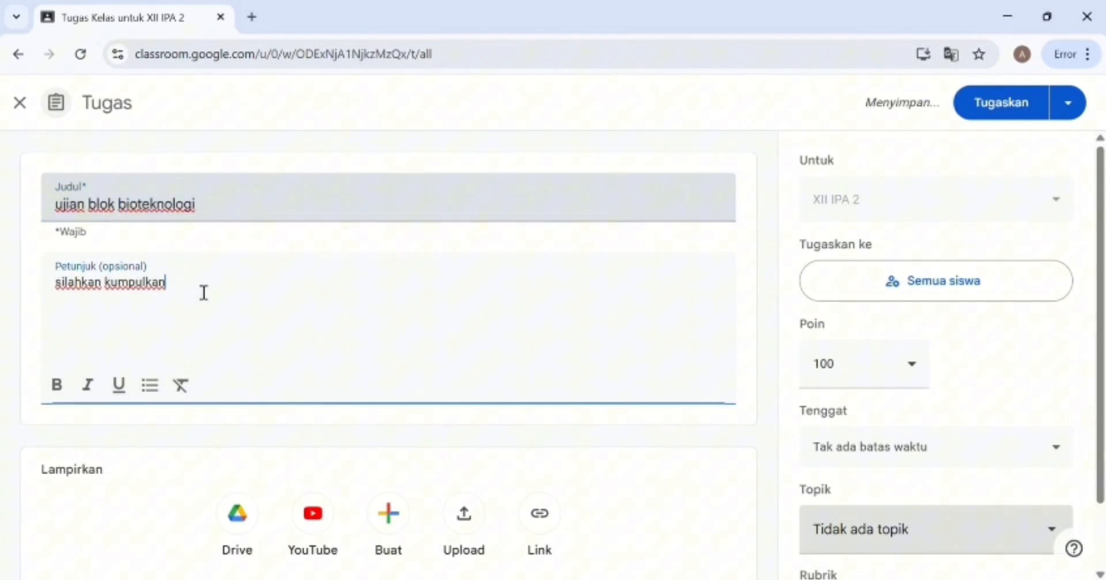
type("tugas")
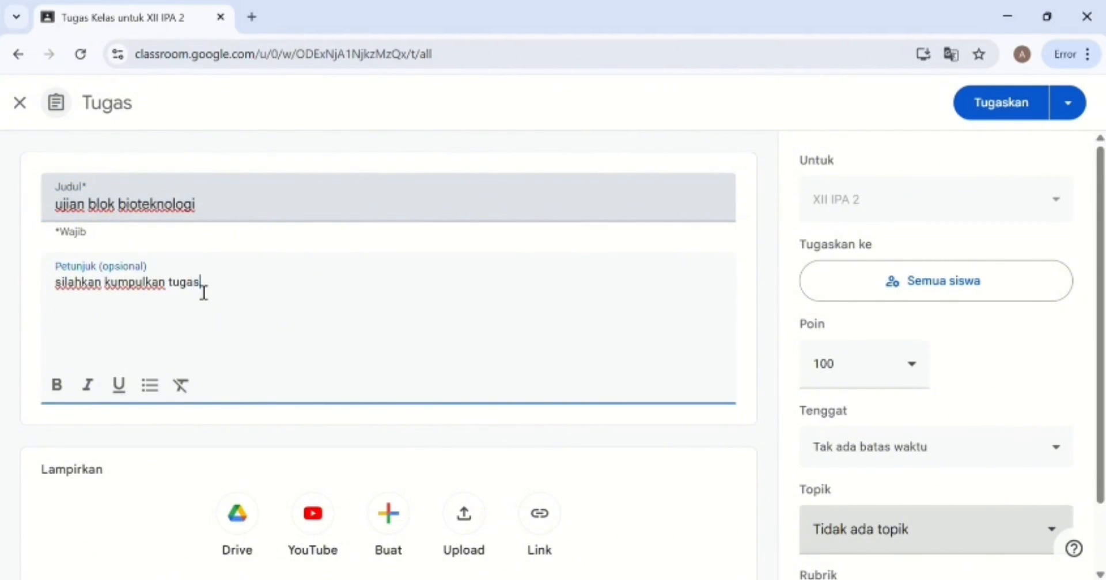
type(" ananda dalam bentuk pdf")
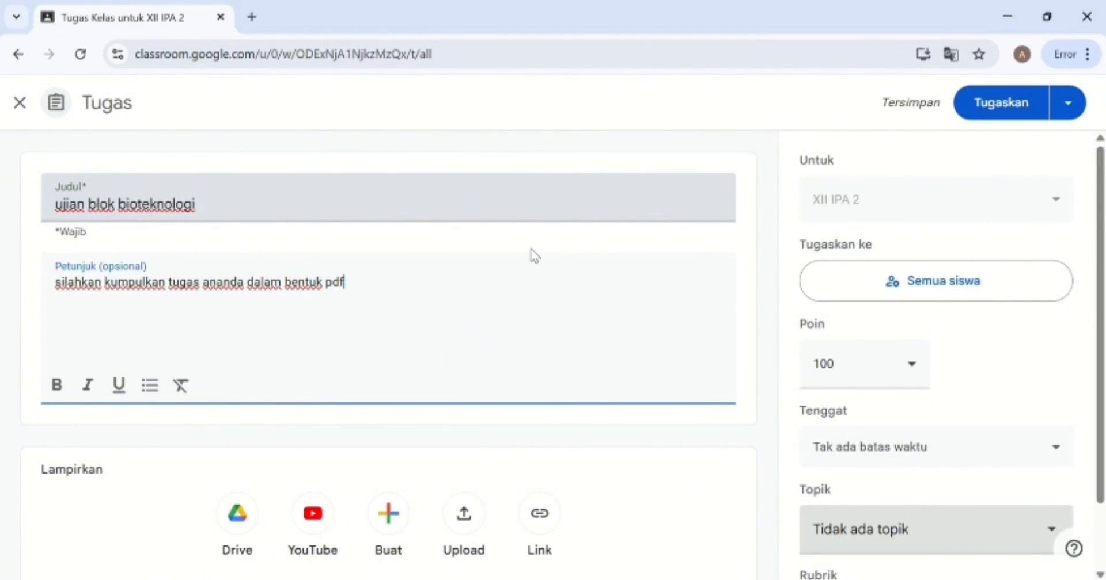
Bring up the due-date calendar to set the deadline to 14 Okt, 15.00.
scroll(896, 335, "down", 2)
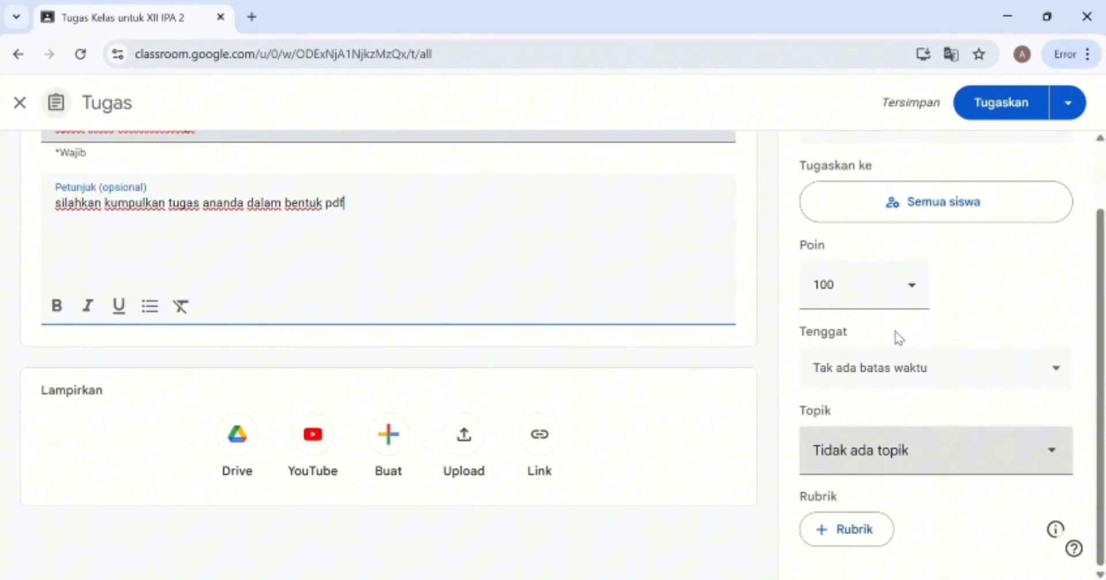
left_click(966, 376)
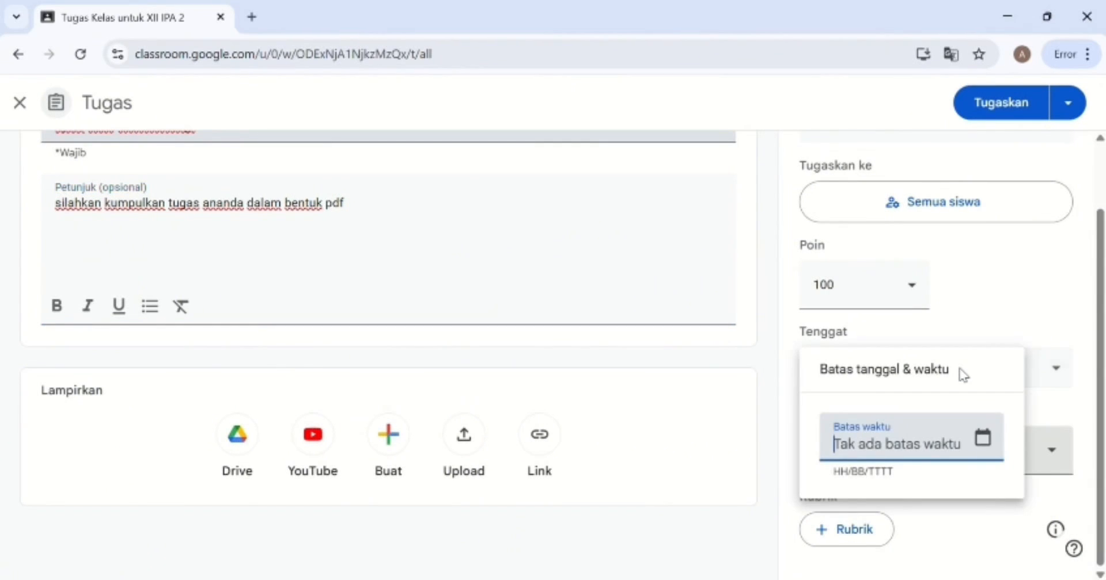
left_click(982, 438)
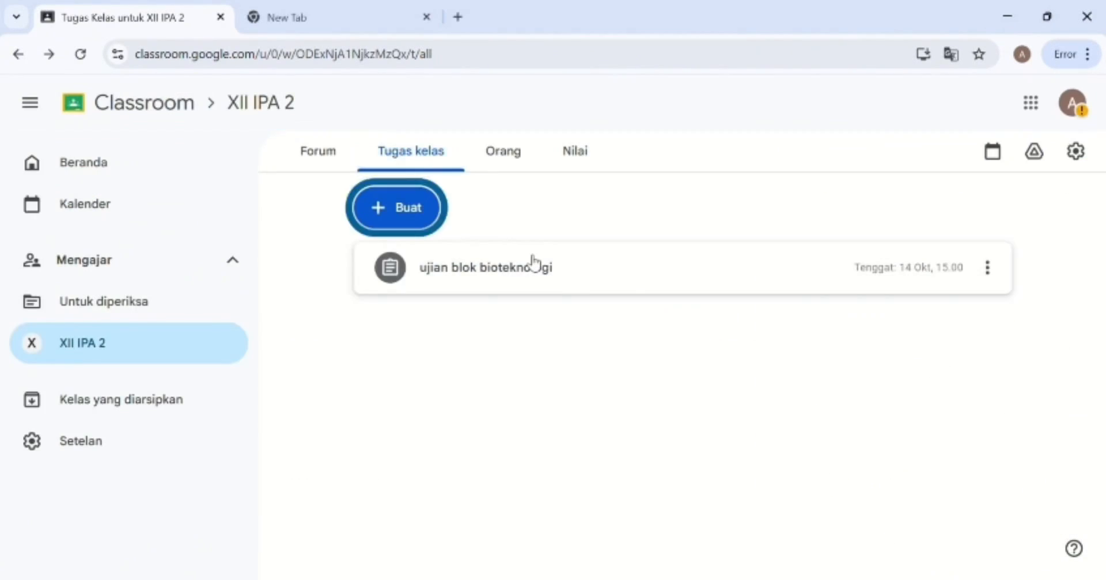
Open the student's bioteknologi submission for review, dismissing the tip dialogs.
left_click(533, 262)
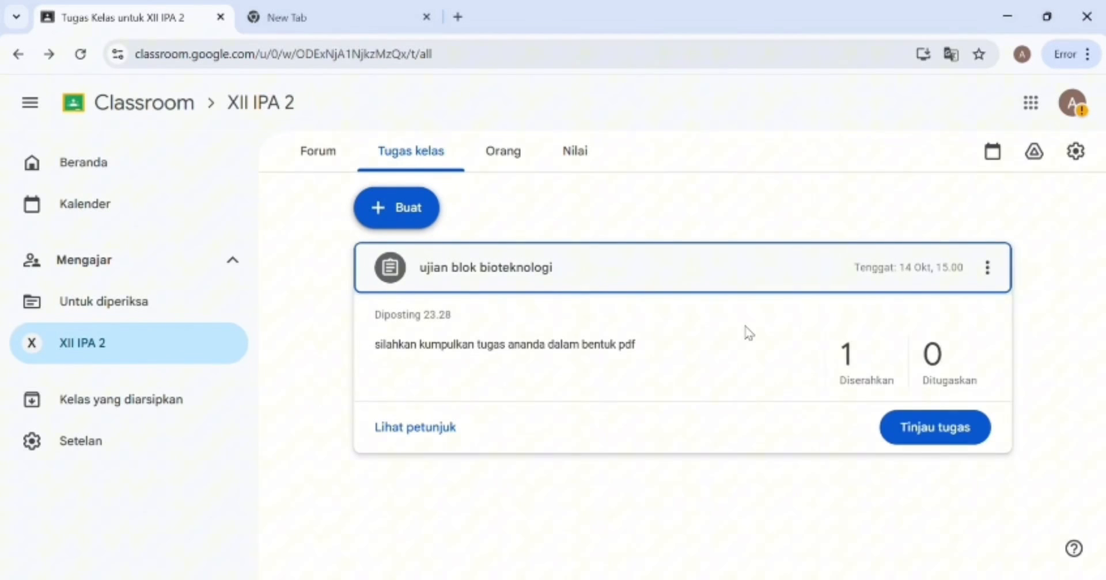
left_click(941, 433)
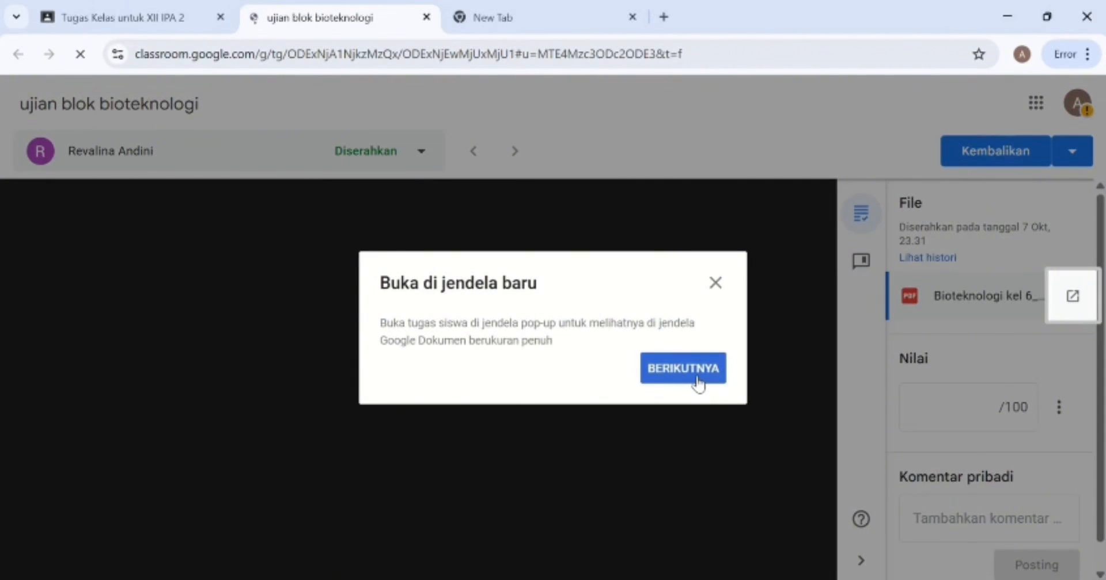
left_click(701, 384)
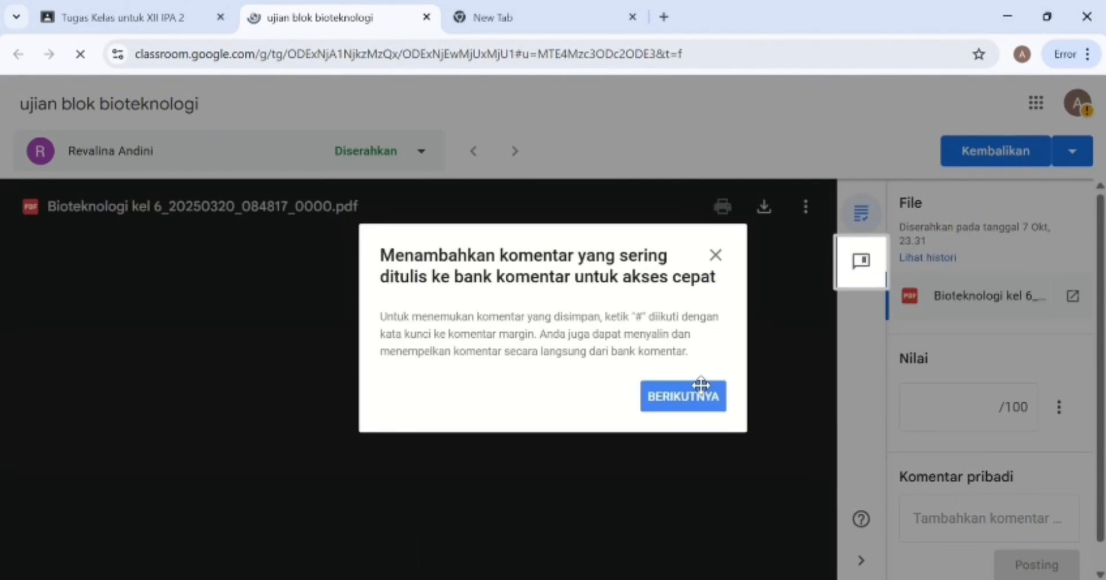
left_click(682, 396)
scroll(695, 399, "down", 6)
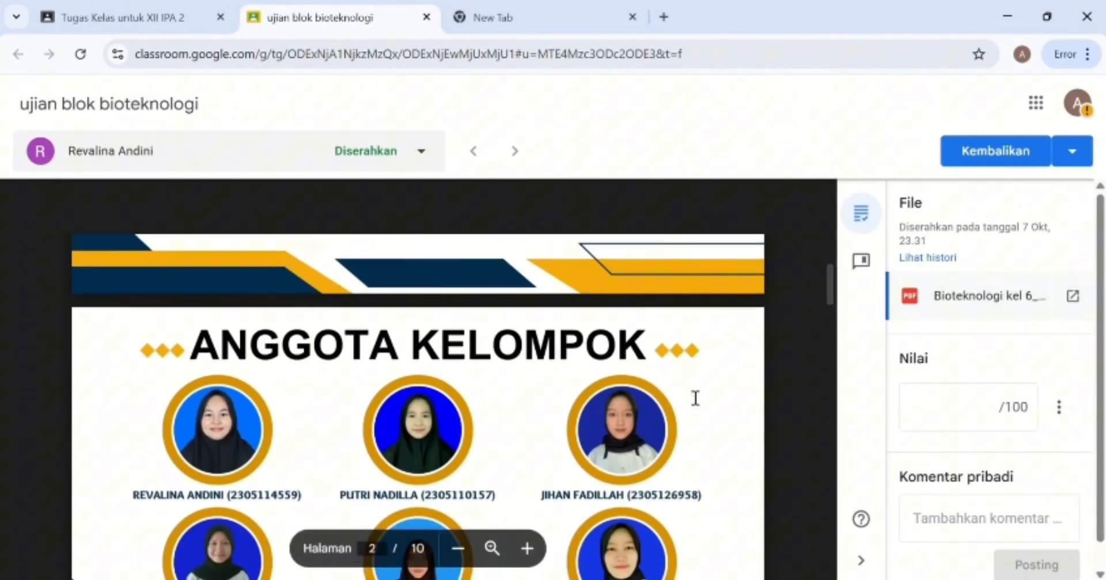
scroll(695, 398, "up", 6)
Grade the submission 85 and post the private comment 'tambahkan contoh lebih banyak'.
left_click(952, 406)
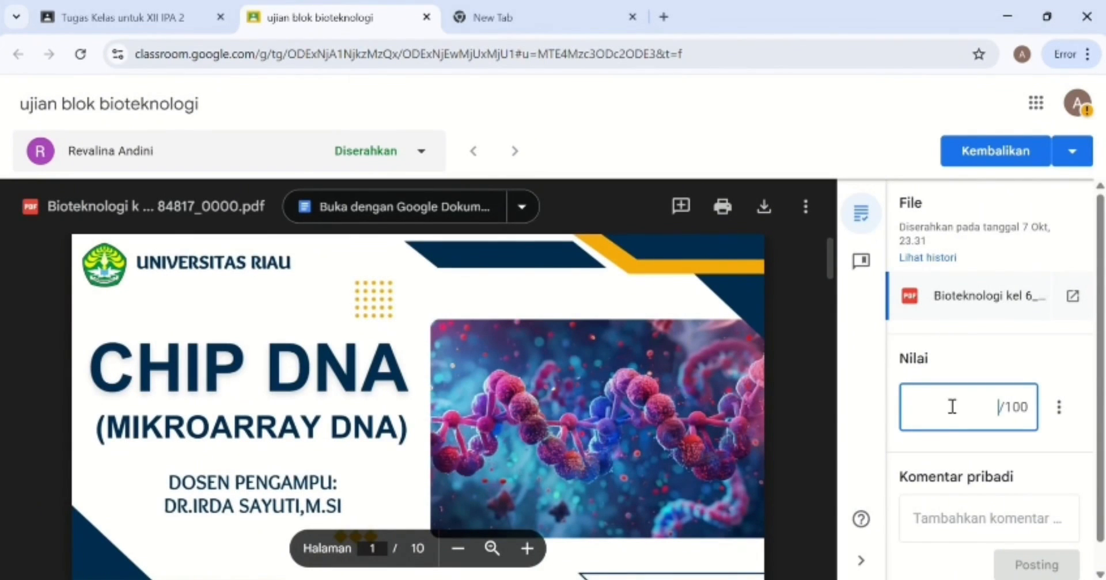
type("85")
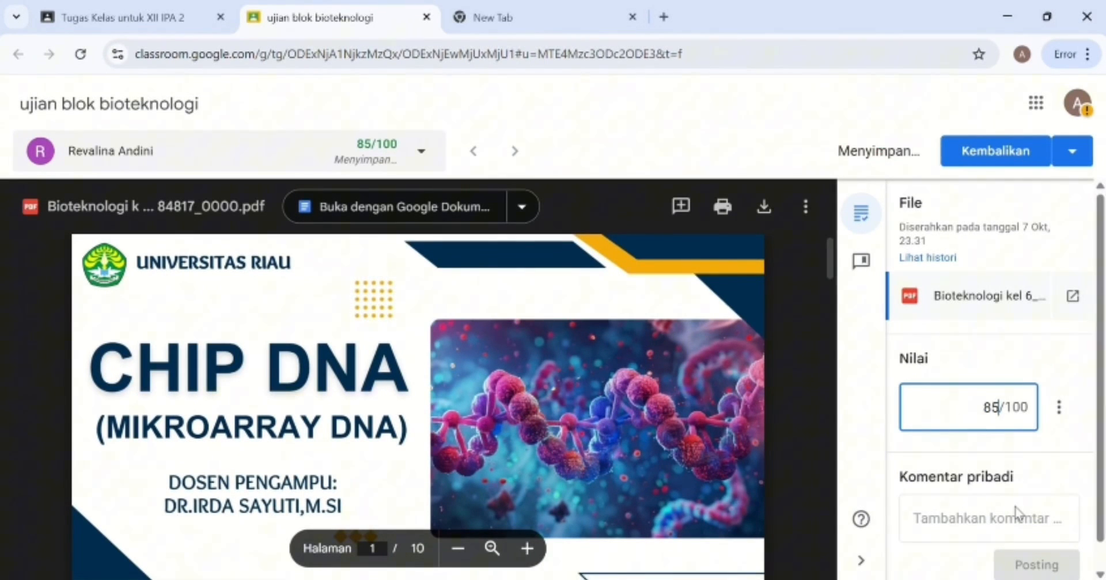
left_click(989, 536)
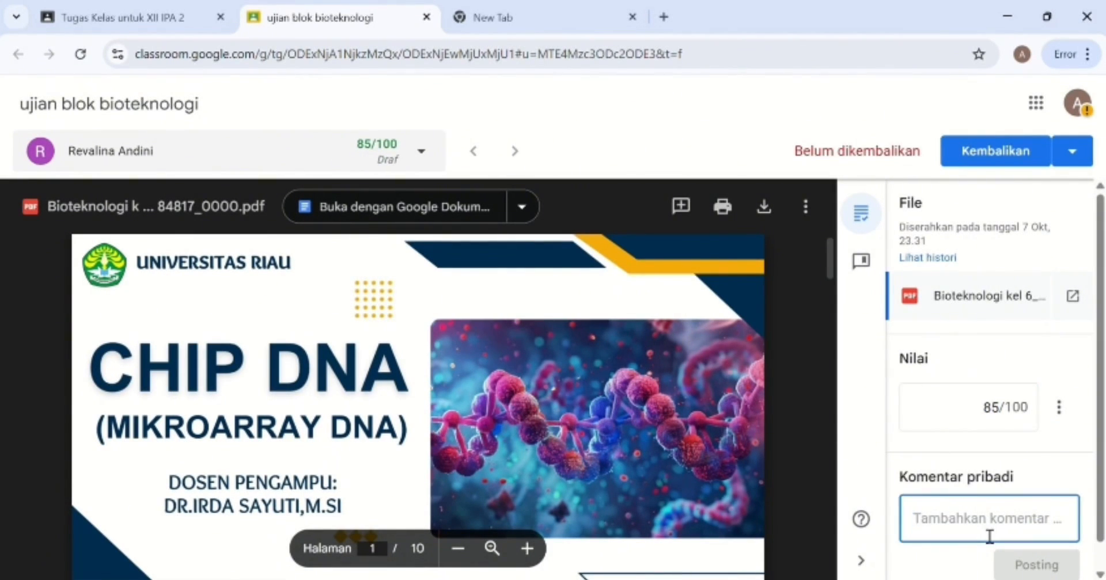
type("tambahkan contoh leb")
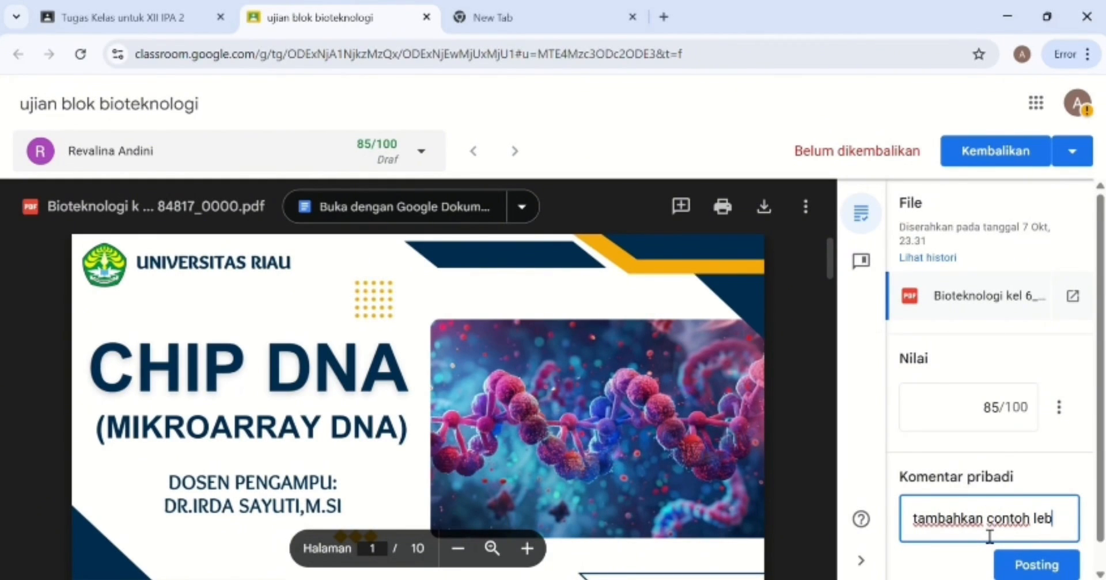
type("ih banyak")
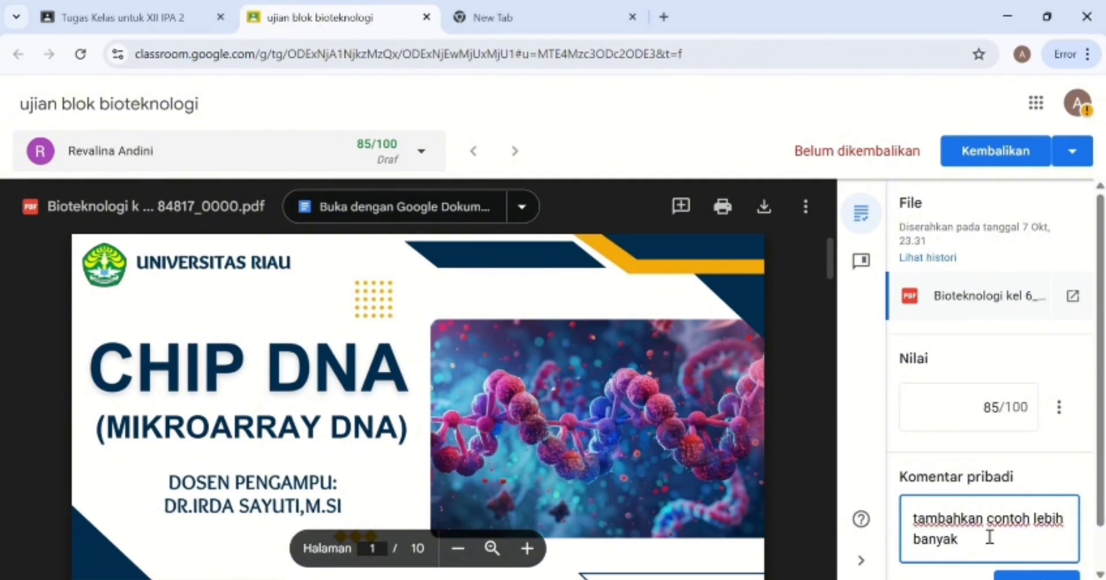
scroll(990, 538, "down", 1)
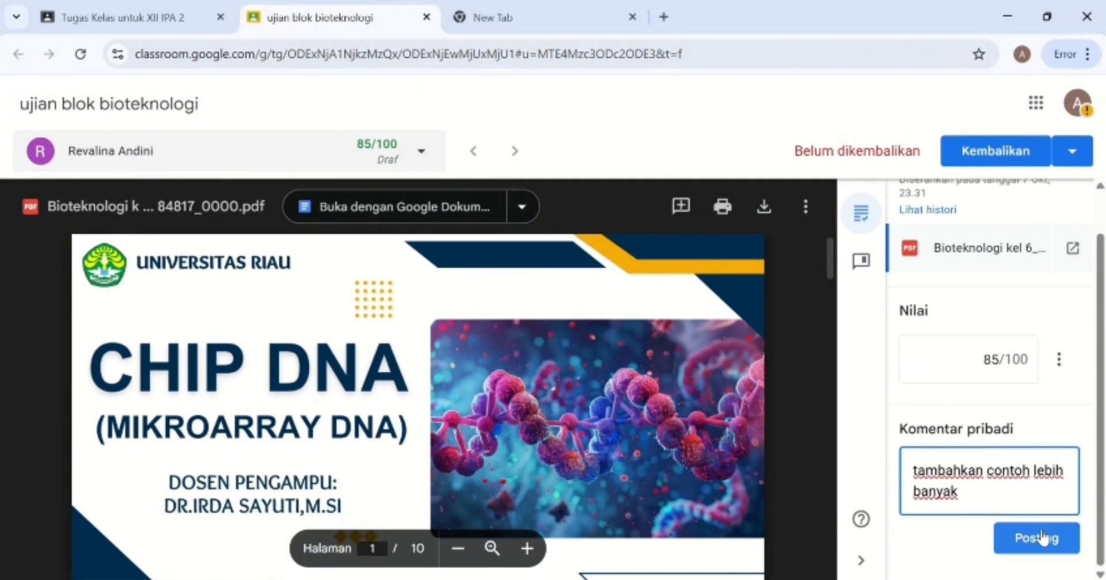
left_click(1037, 539)
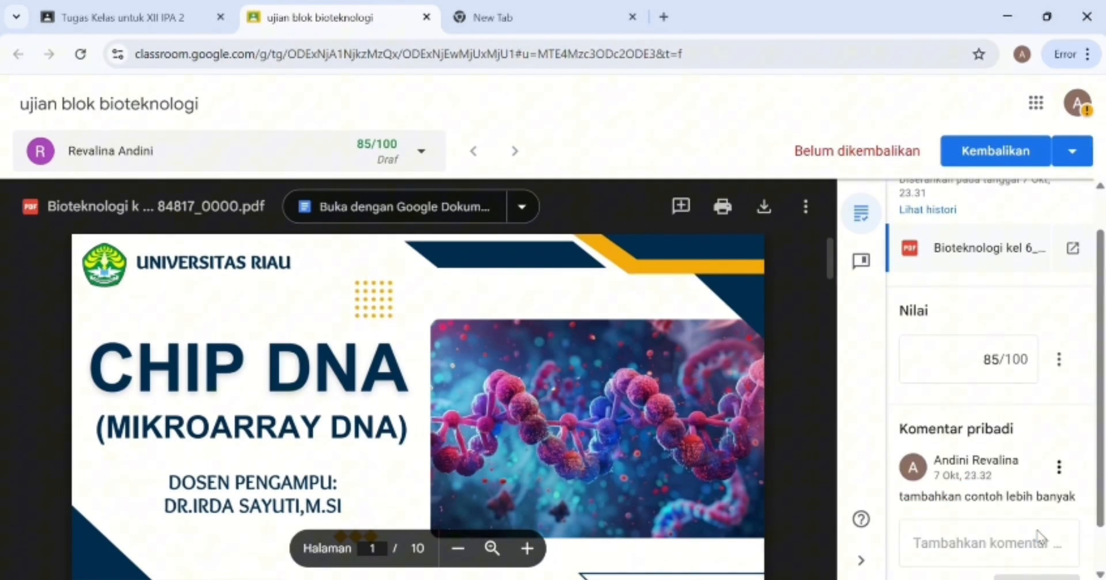
Return the 85/100 work to the student, reload, and go back to the assignment list.
left_click(994, 155)
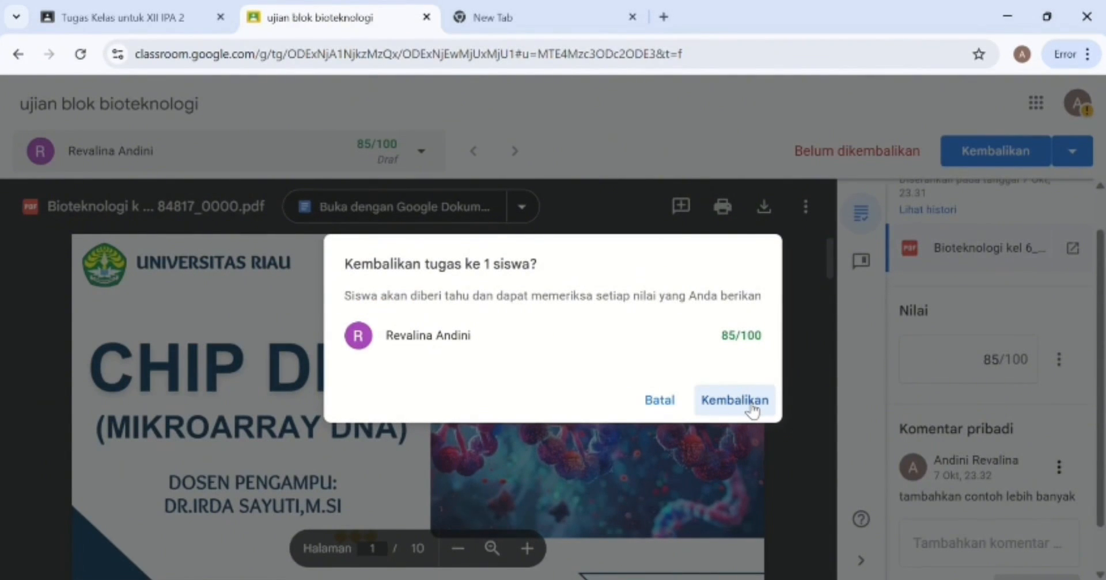
left_click(751, 410)
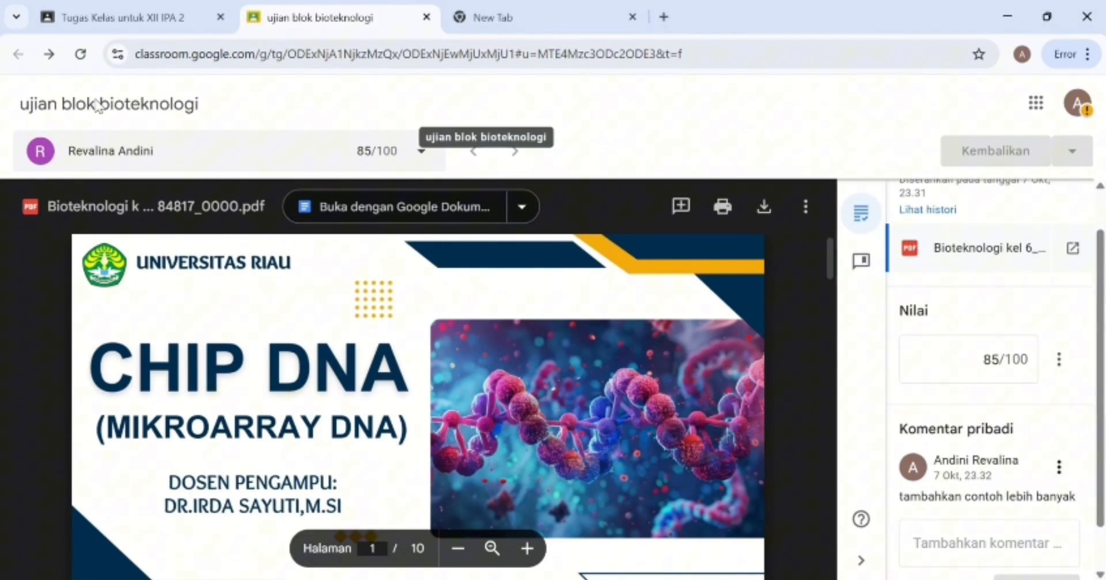
scroll(374, 252, "down", 8)
scroll(375, 252, "up", 7)
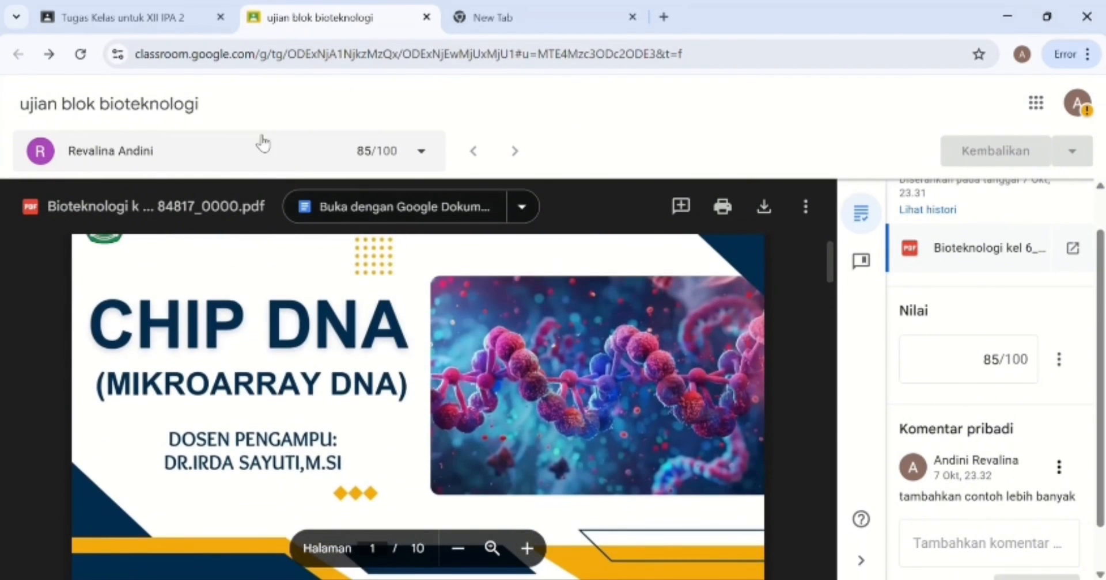
left_click(80, 54)
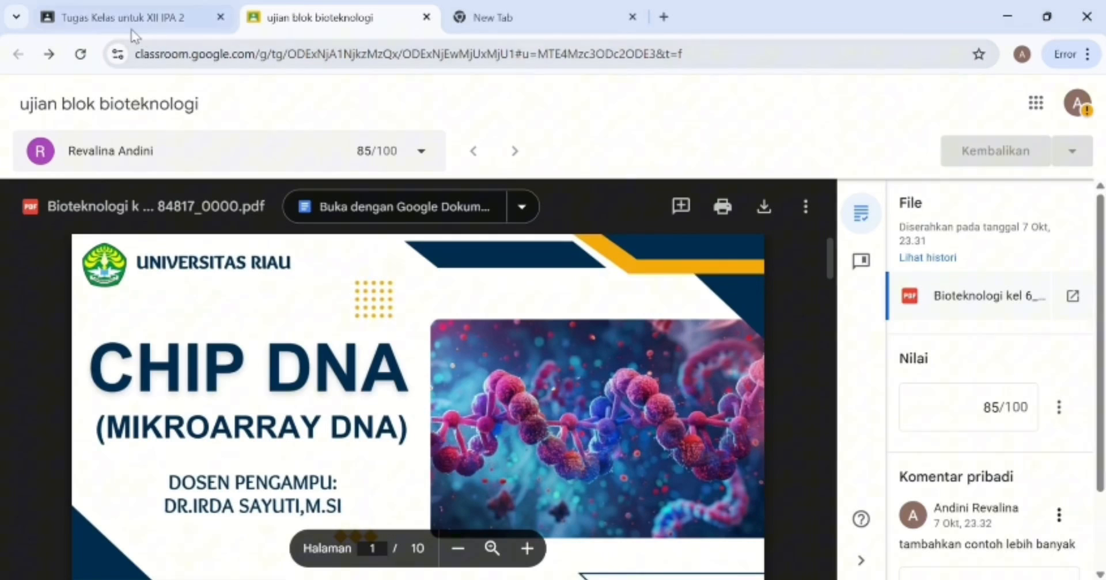
left_click(100, 19)
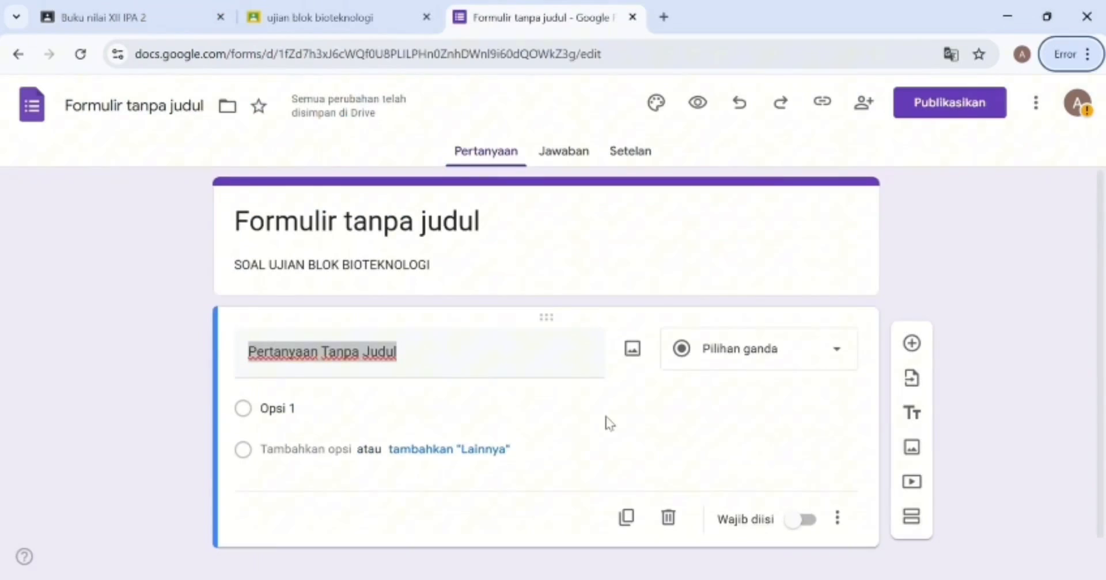
Paste the tempe and yoghurt microorganism question as the title, deleting 'Pertanyaan Tanpa Judul'.
left_click(452, 367)
left_click(452, 367)
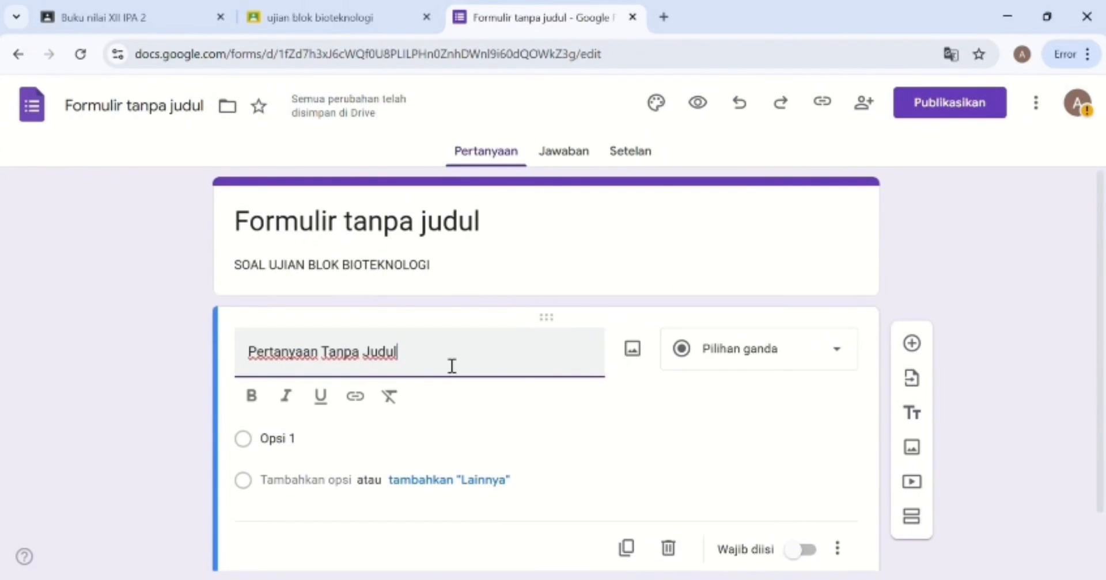
type("Proses pemanfaatan mikroorganisme untuk mengubah bahan pangan seperti kedelai menjadi tempe atau susu menjadi yoghurt merupakan contoh dari...")
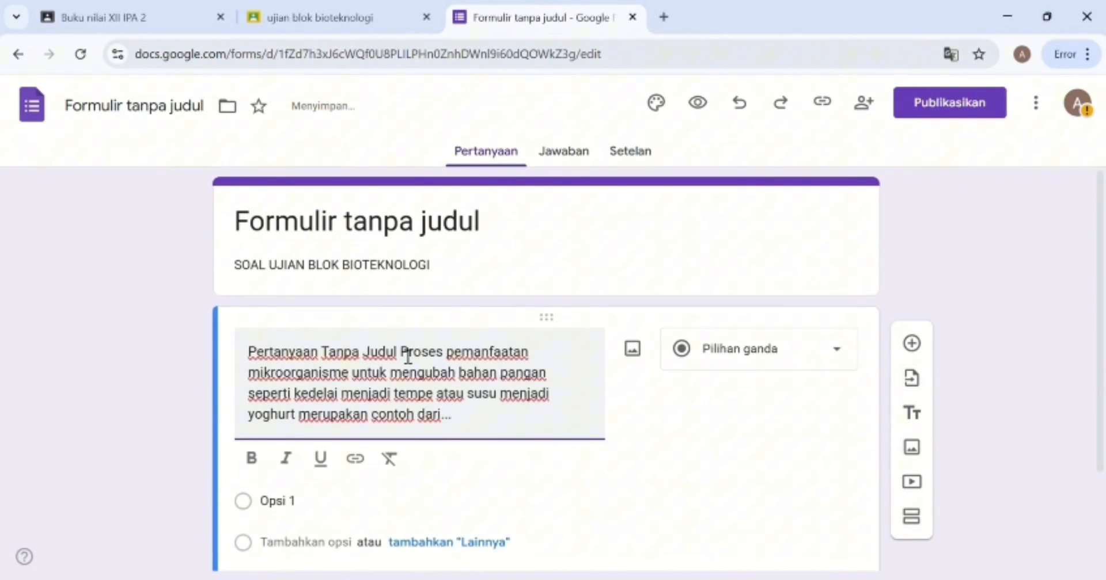
left_click_drag(408, 356, 246, 347)
key("BackSpace")
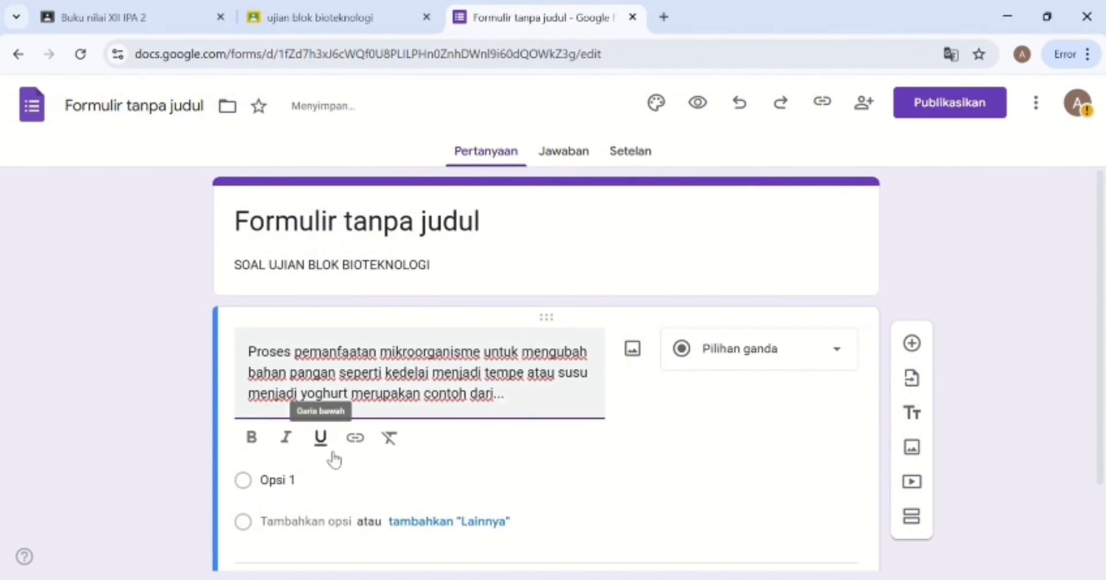
left_click(491, 466)
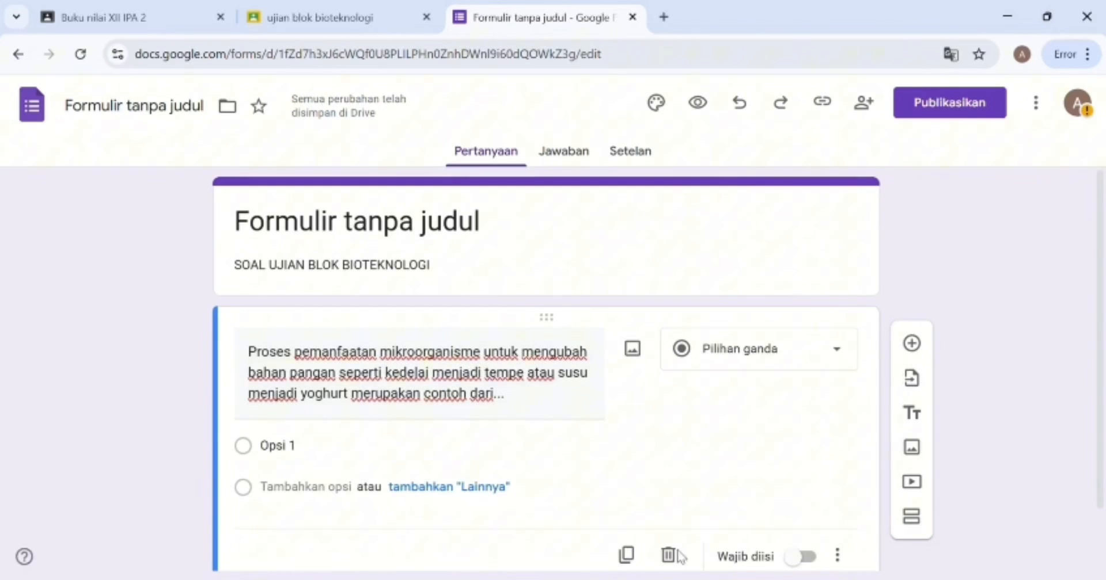
key("alt+Tab")
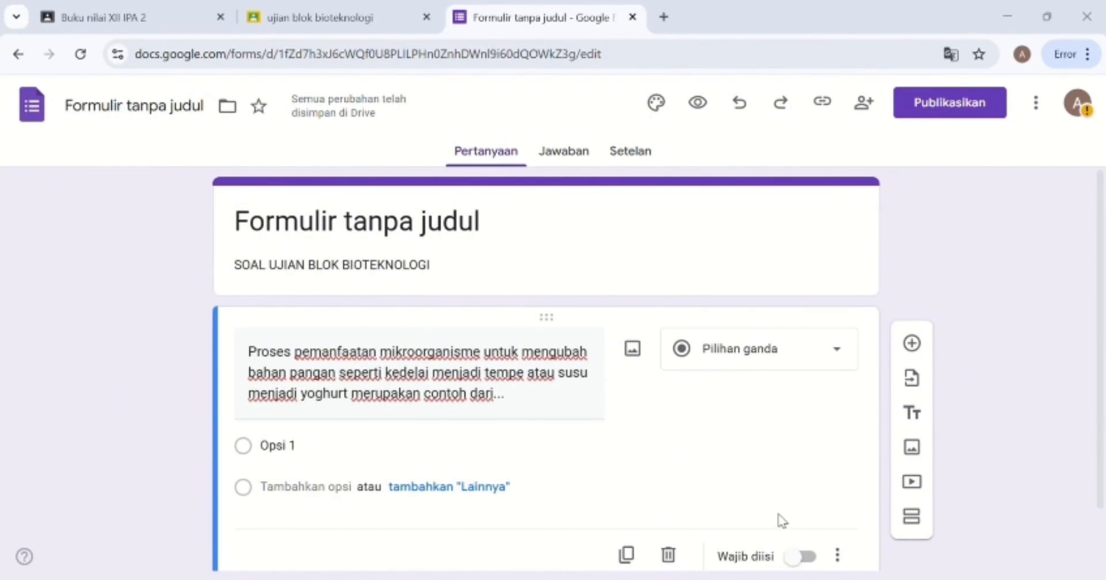
Paste the five answer options and prefix the first with 'a.'.
left_click(305, 451)
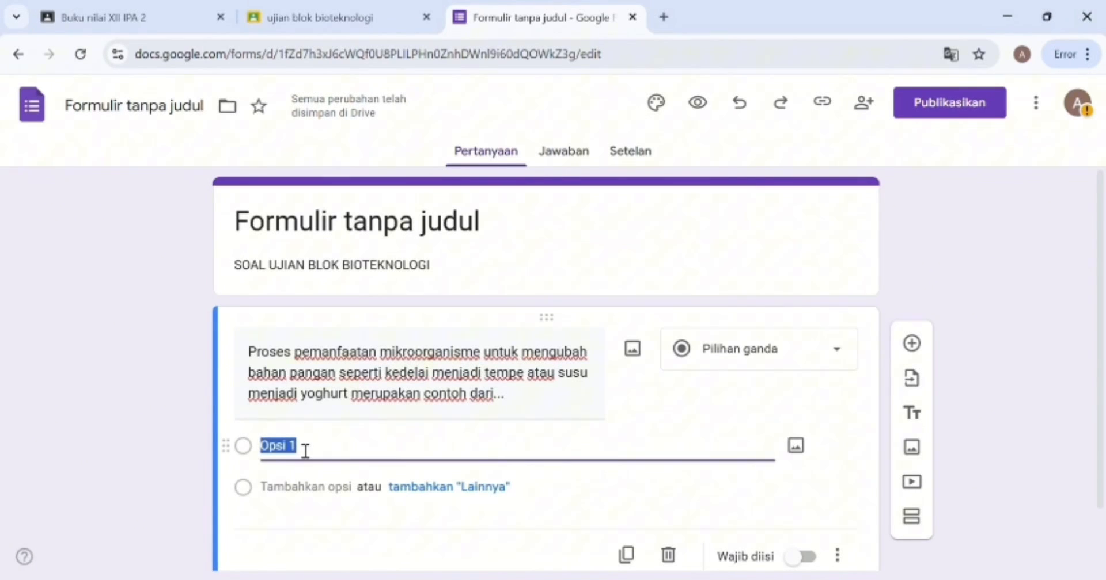
type("Bioteknologi modern b. Rekayasa genetika c. Bioteknologi konvensional d. Kloning e. Kultur jaringan")
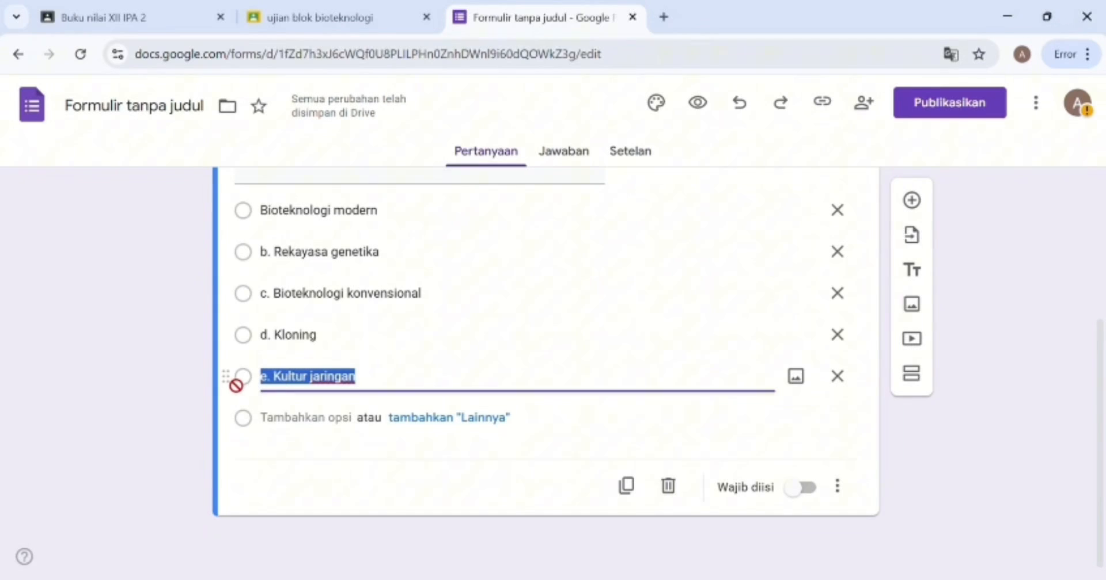
left_click(262, 207)
left_click(270, 217)
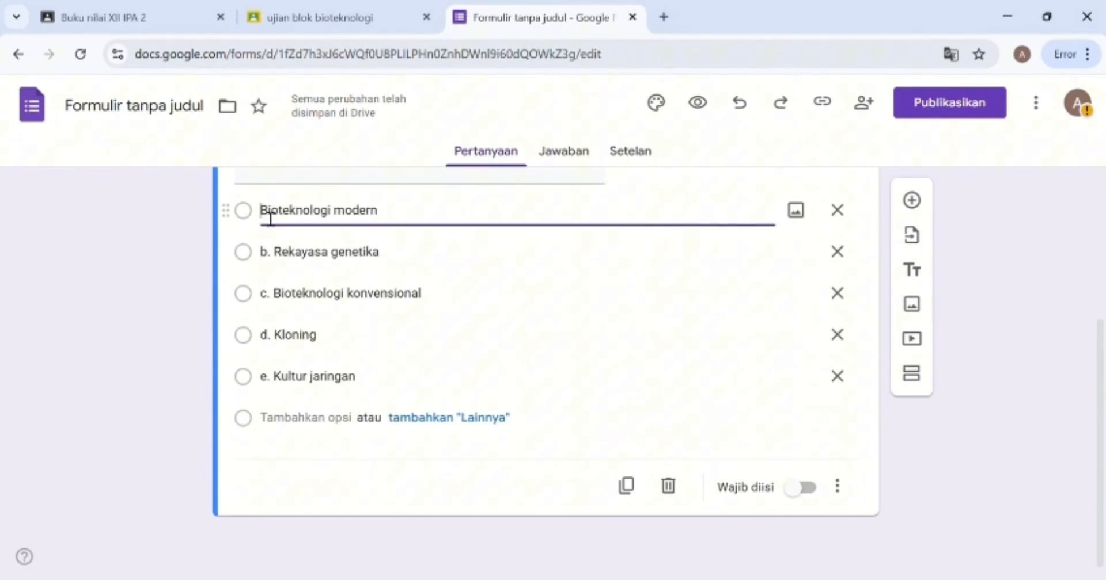
type("a.")
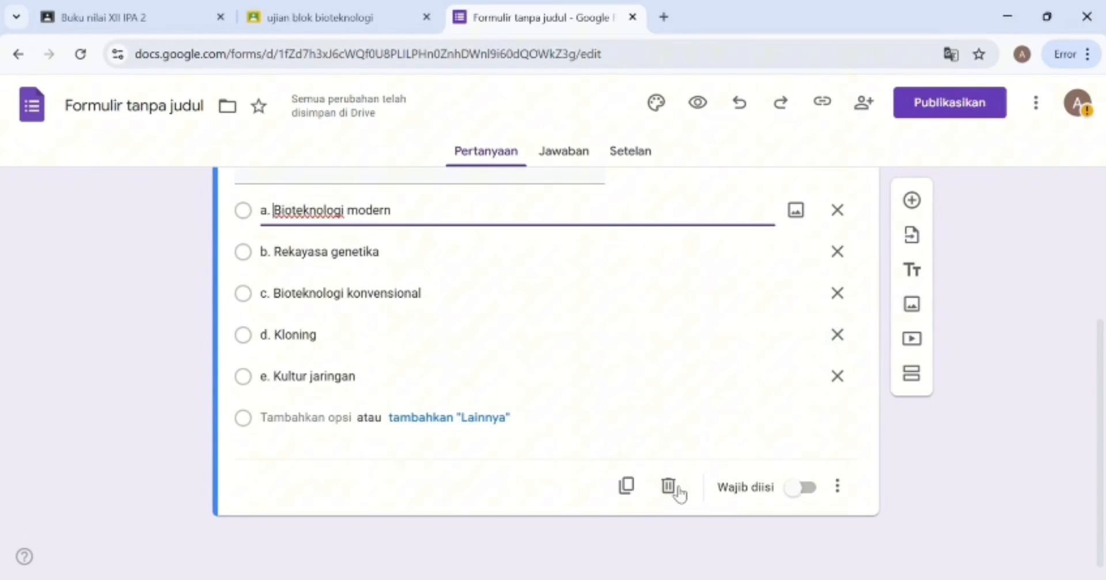
Make the question required and keep it as multiple choice.
left_click(806, 489)
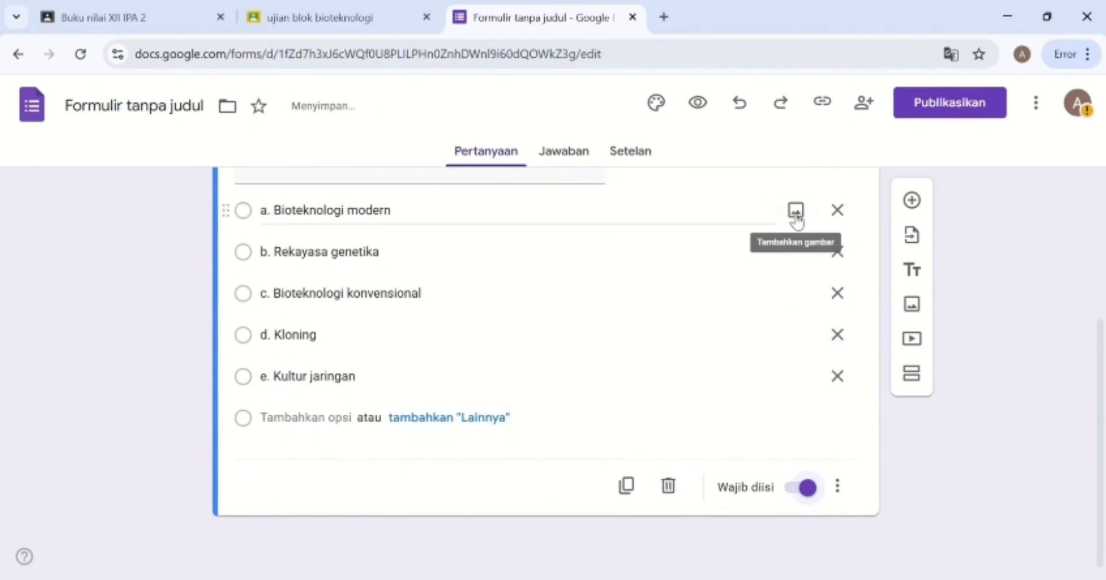
scroll(687, 299, "up", 2)
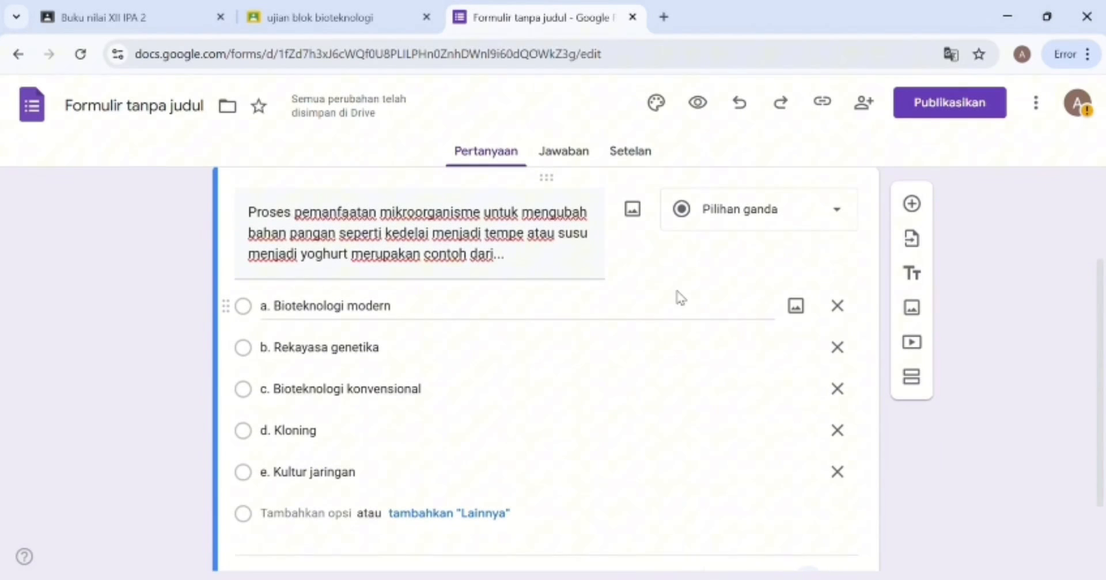
left_click(800, 225)
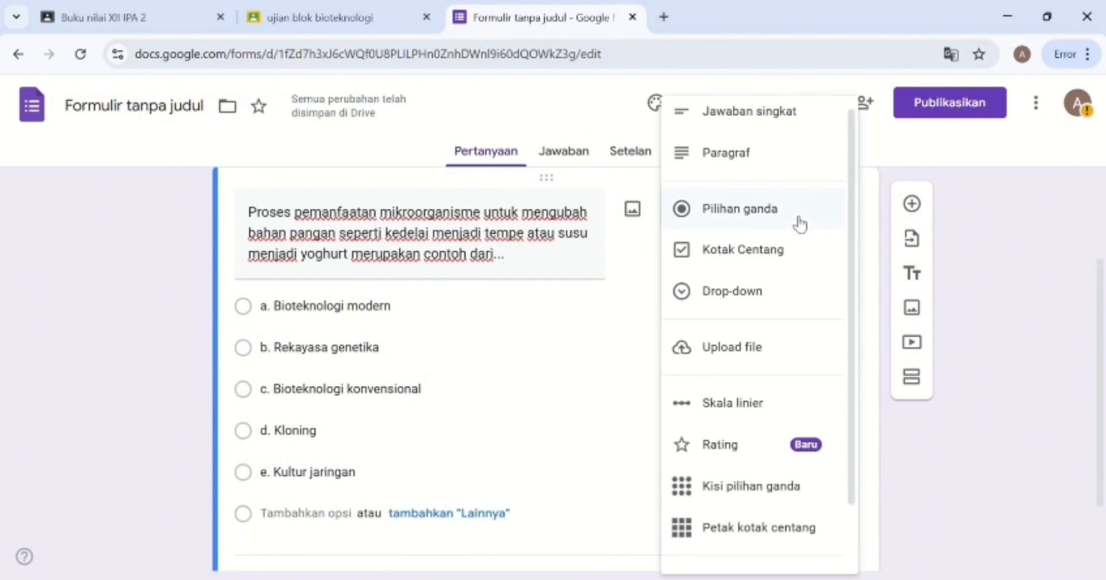
left_click(766, 226)
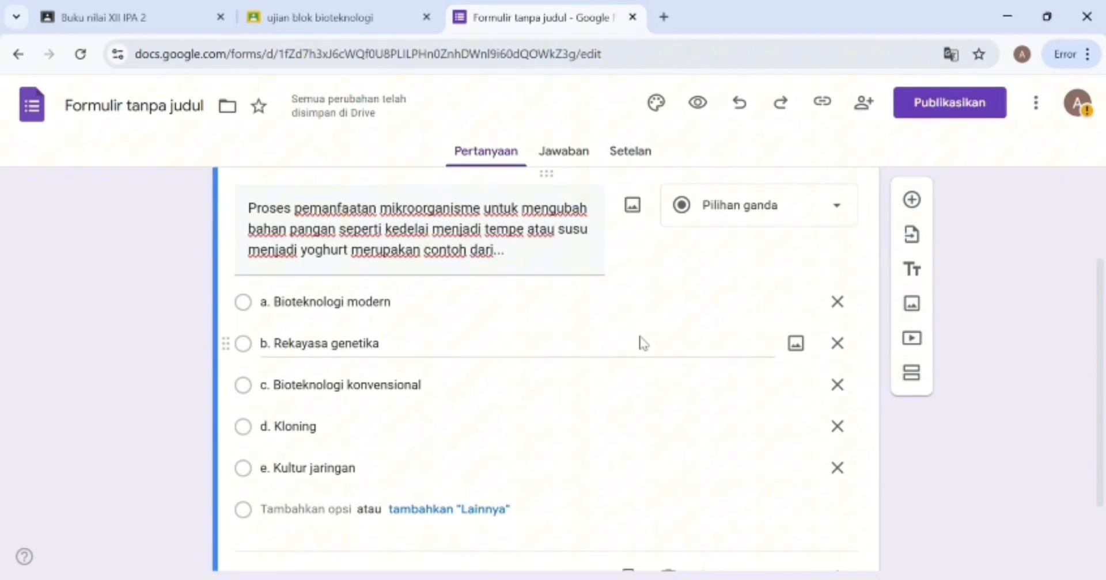
scroll(646, 346, "down", 2)
scroll(643, 344, "up", 2)
scroll(643, 344, "up", 1)
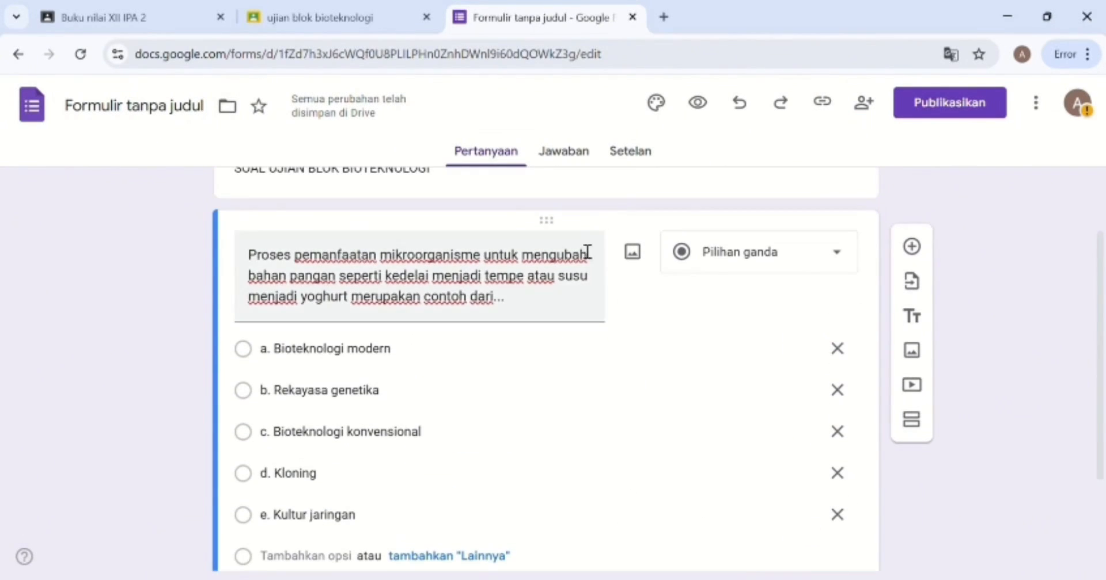
left_click(582, 153)
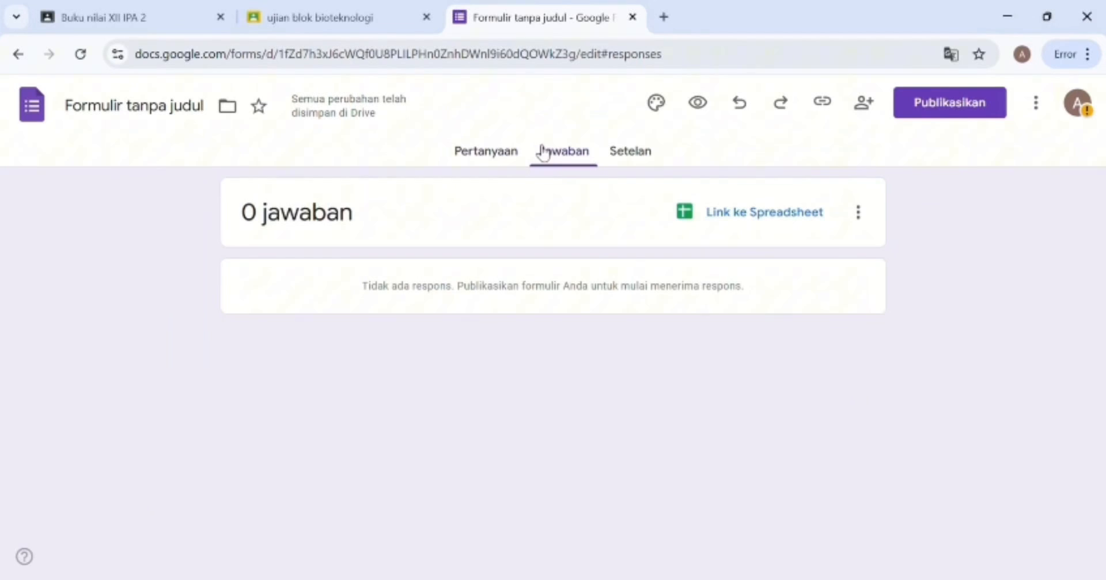
left_click(486, 155)
scroll(536, 377, "down", 4)
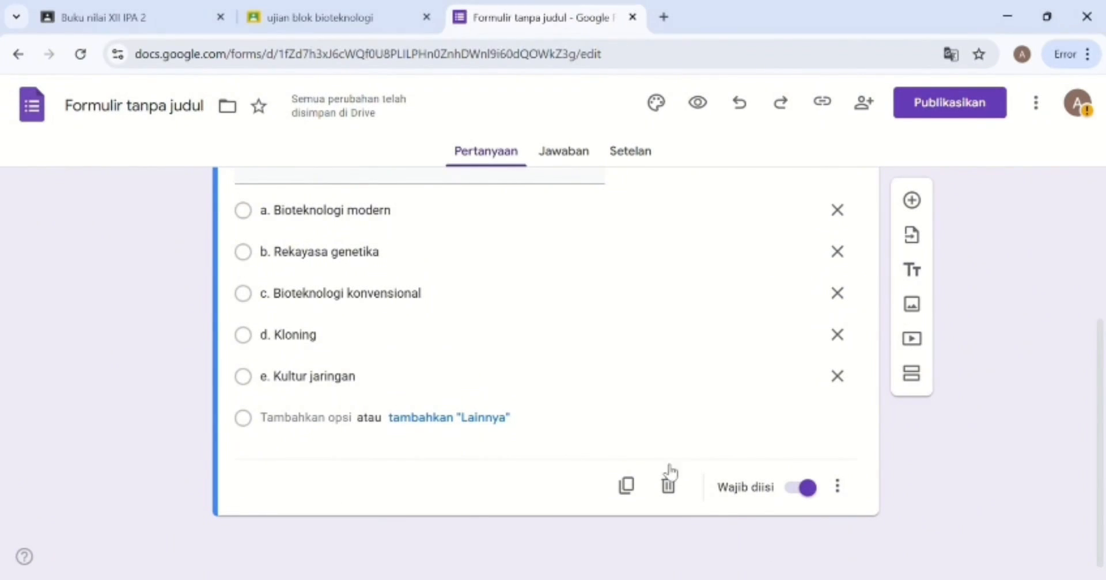
left_click(357, 289)
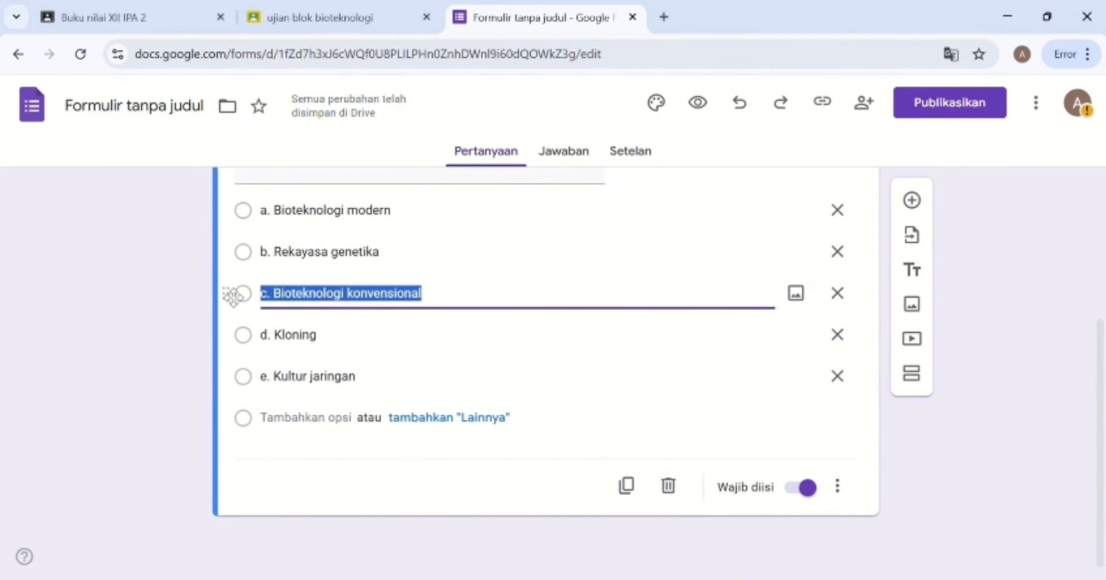
left_click(475, 312)
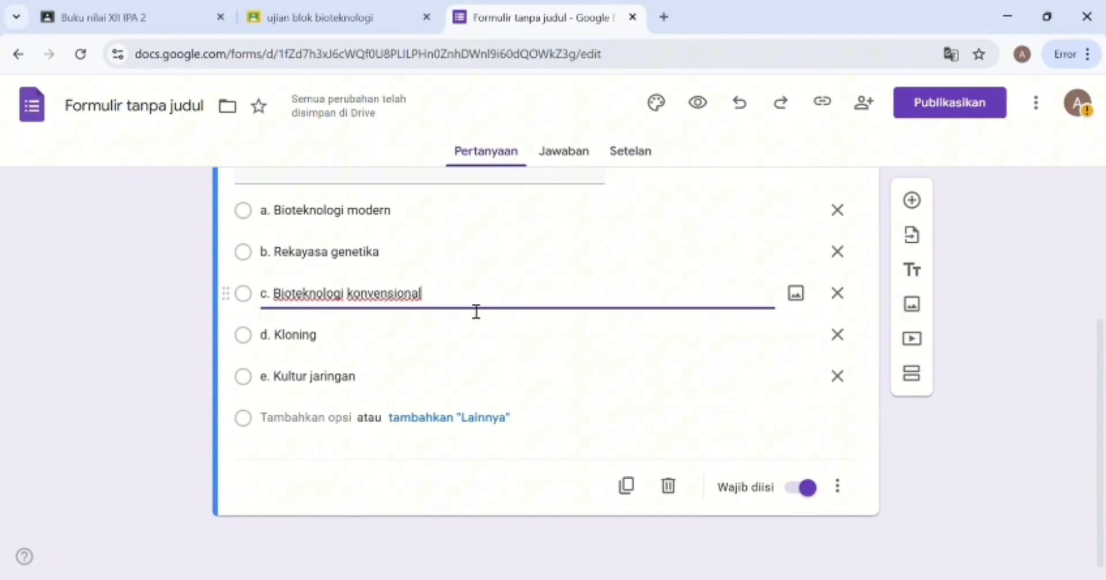
scroll(476, 312, "up", 2)
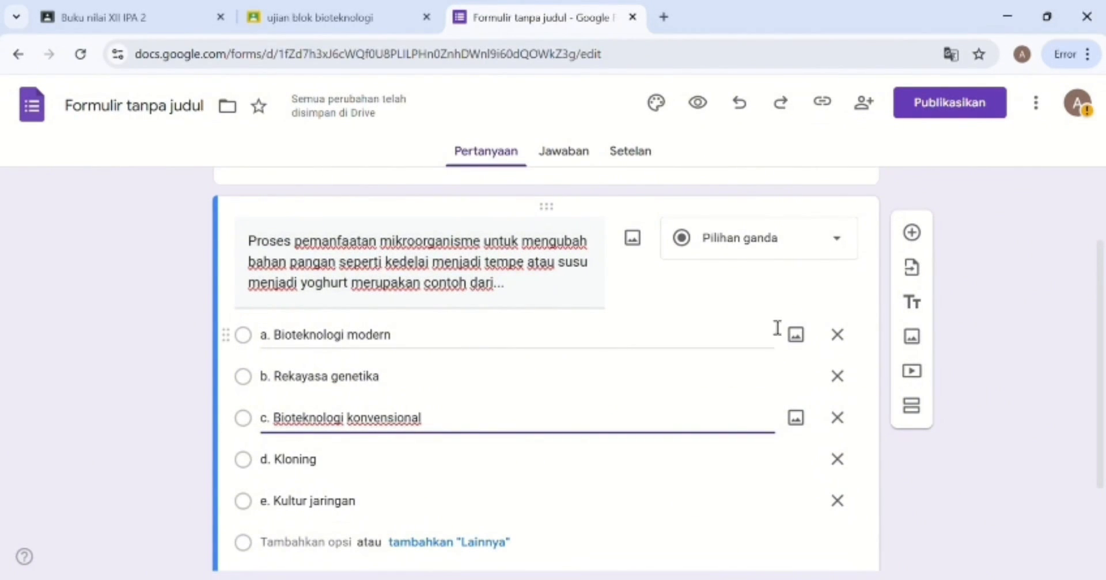
Insert a new question below, check its type list, then return to the first question's text.
left_click(921, 237)
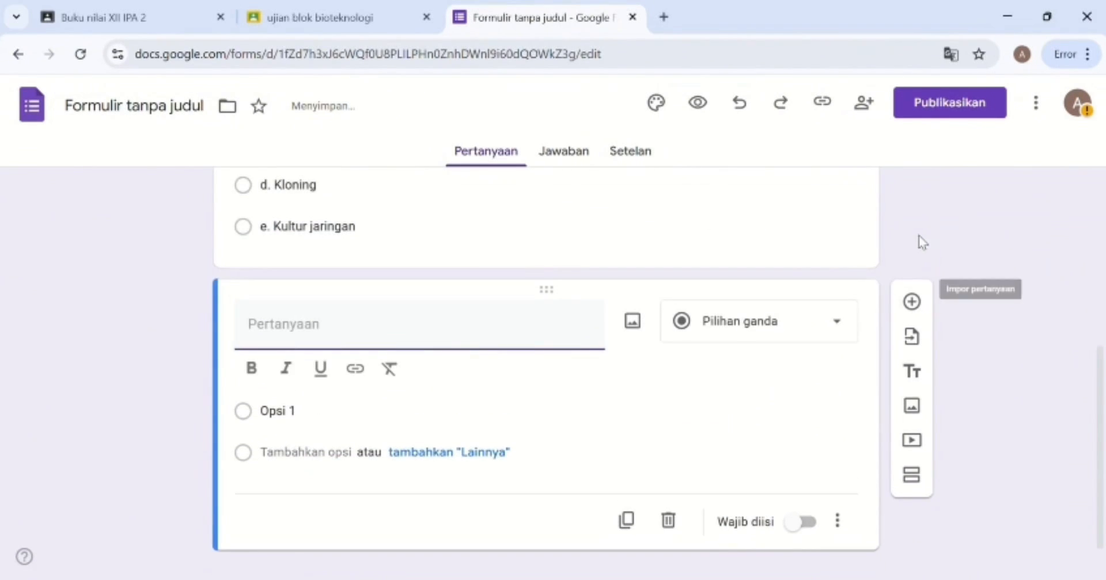
left_click(739, 340)
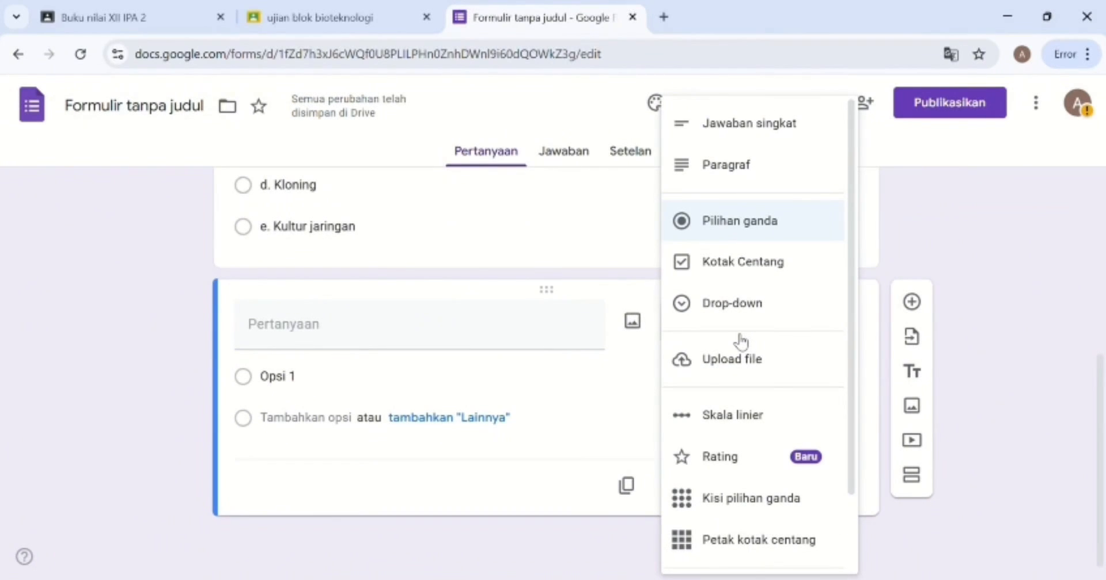
scroll(592, 375, "up", 5)
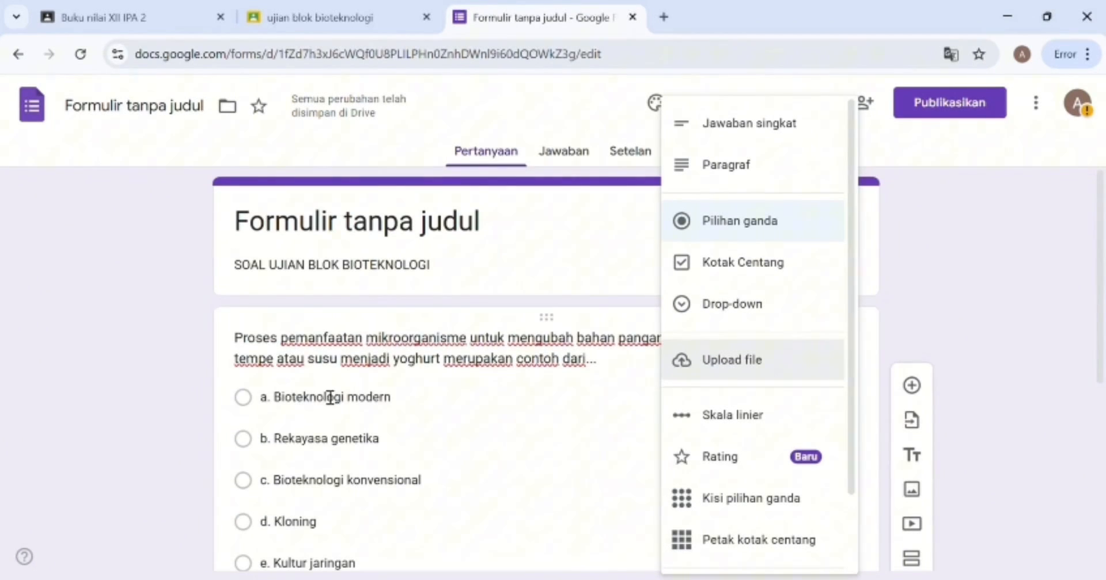
left_click(243, 398)
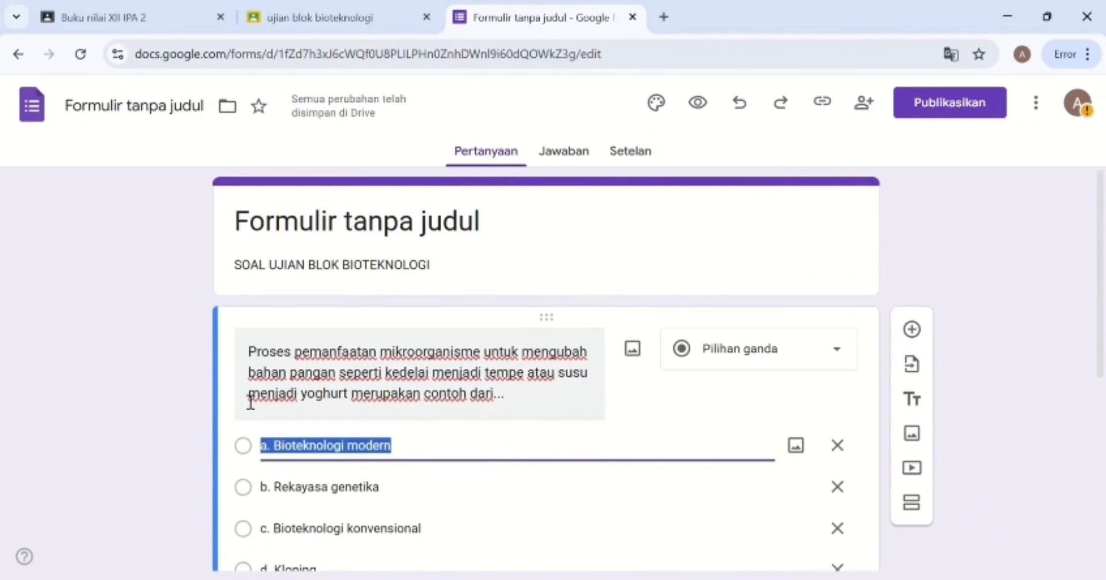
left_click(249, 400)
left_click(250, 400)
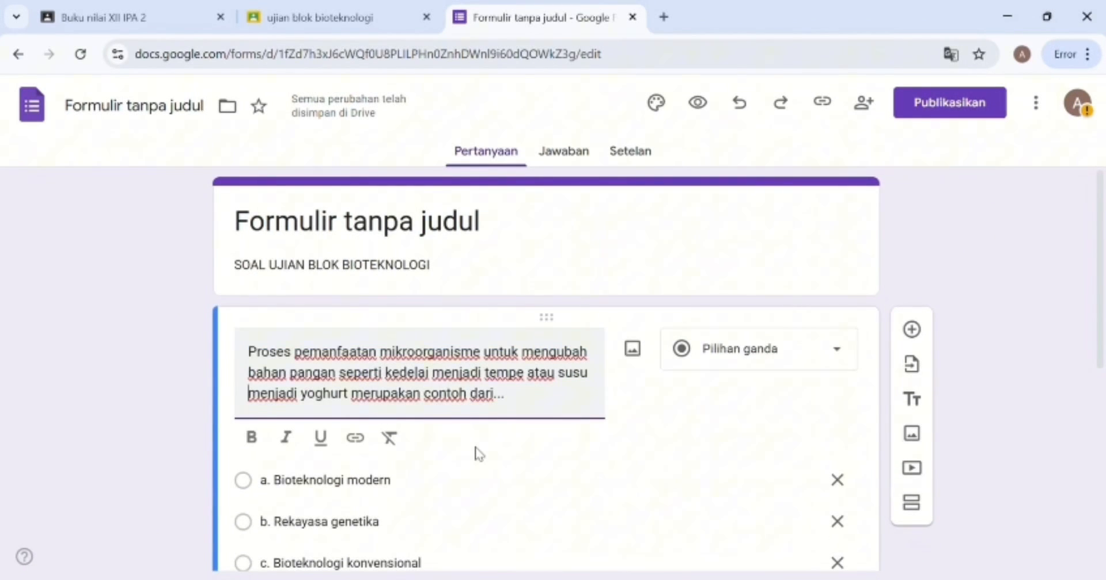
scroll(476, 452, "down", 4)
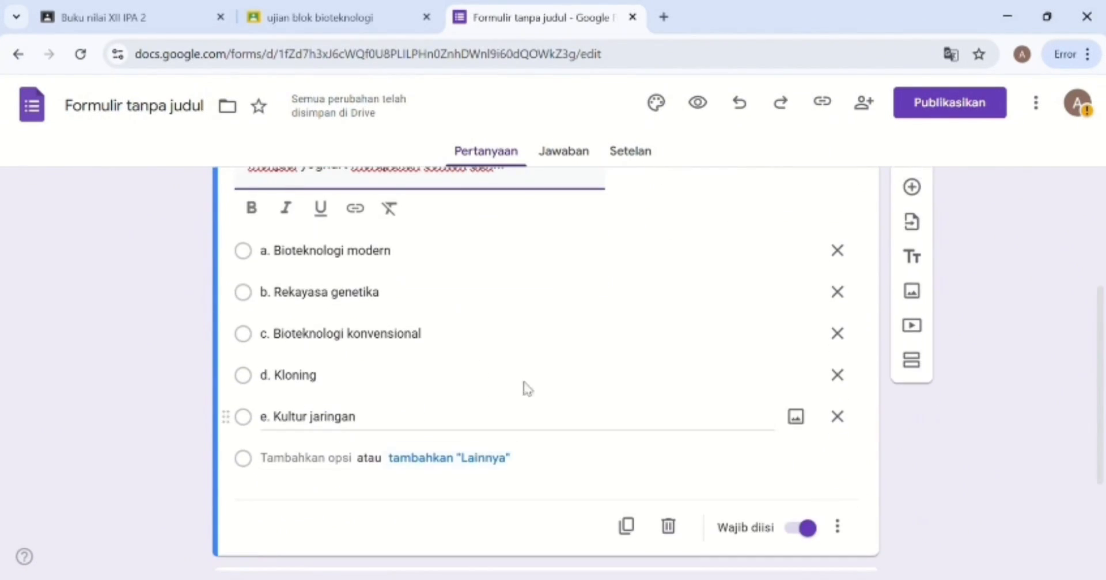
Turn the form into a quiz in Setelan.
left_click(632, 153)
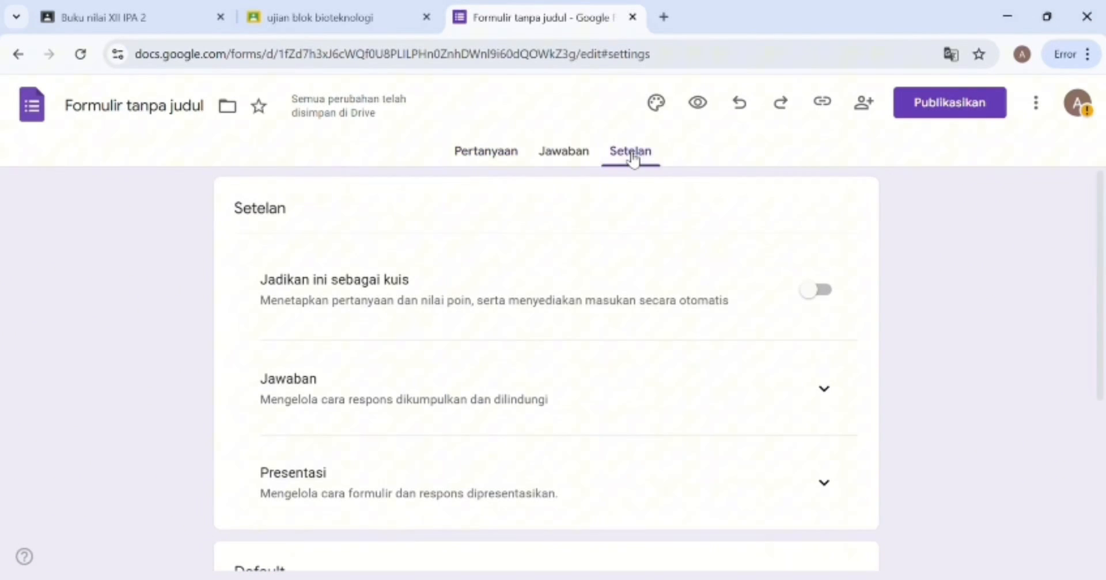
left_click(599, 302)
scroll(599, 302, "down", 3)
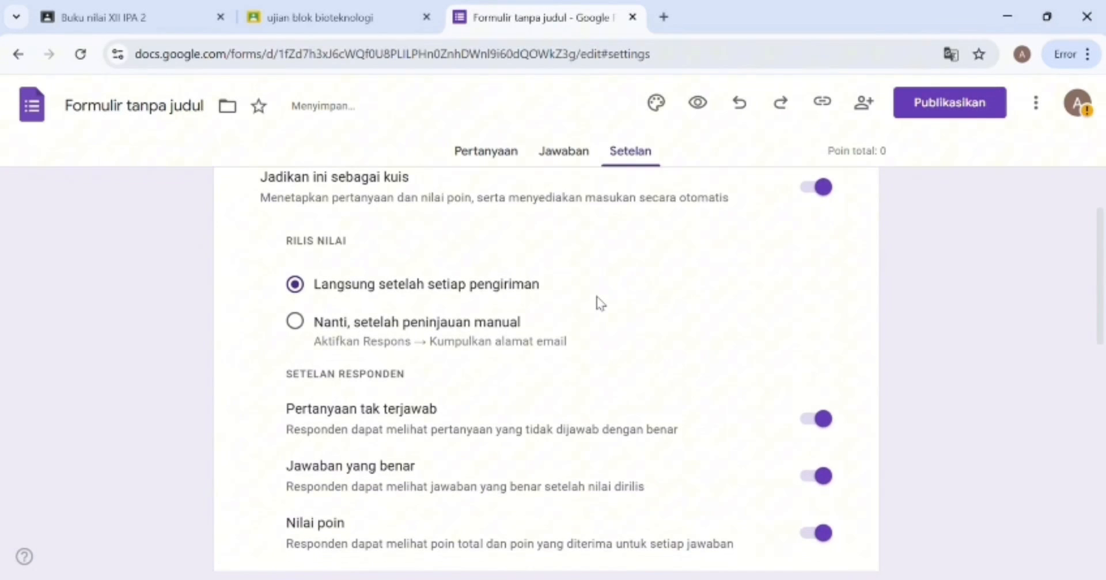
scroll(599, 302, "down", 4)
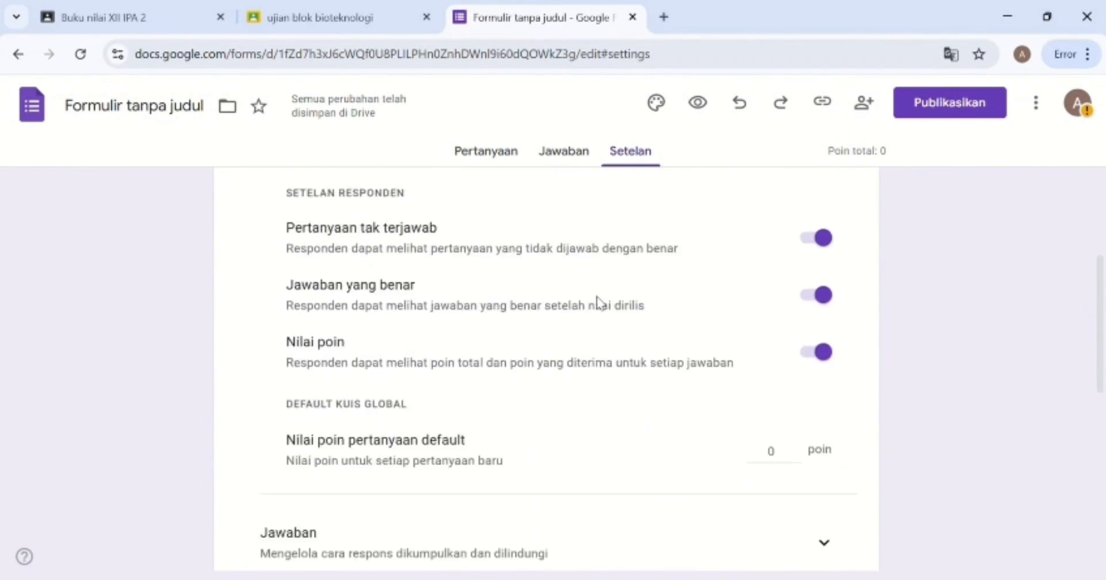
scroll(599, 302, "down", 6)
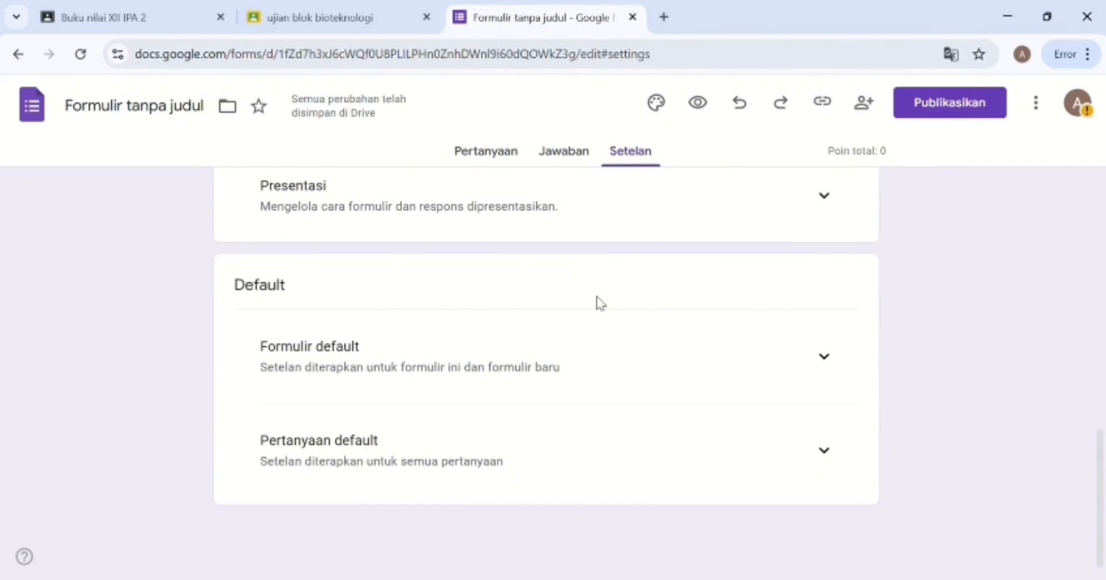
scroll(600, 303, "up", 7)
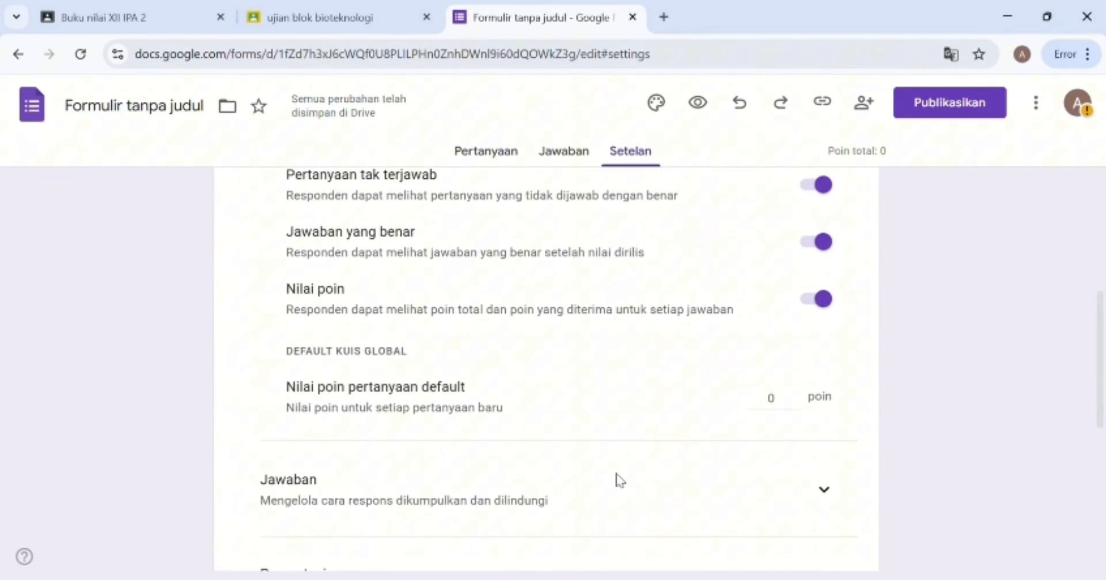
scroll(619, 481, "down", 3)
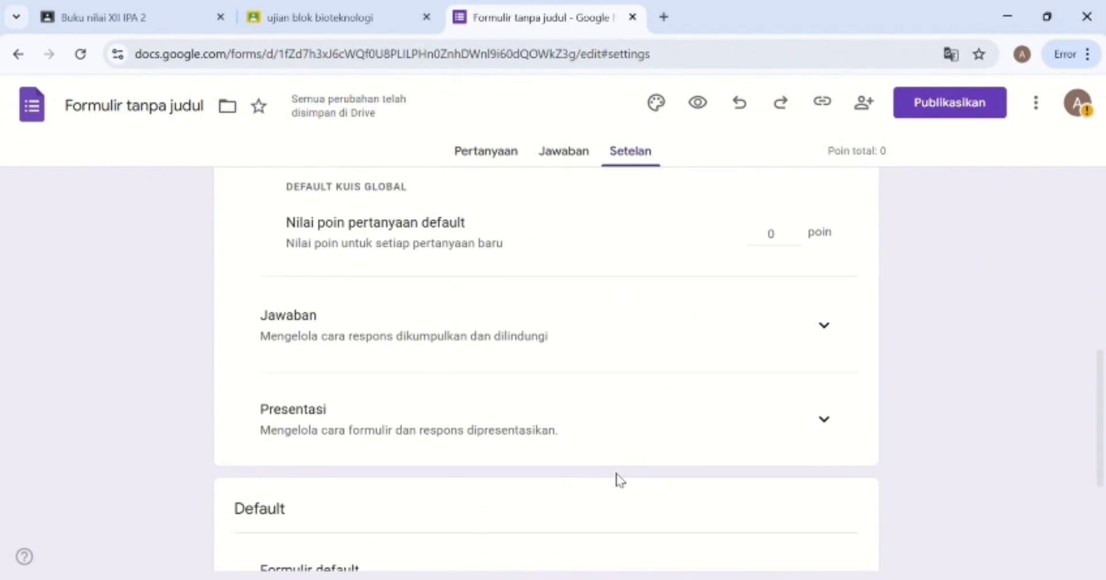
Set 5 default points per question and limit each respondent to 1 response, then return to Pertanyaan.
left_click(832, 342)
left_click(792, 250)
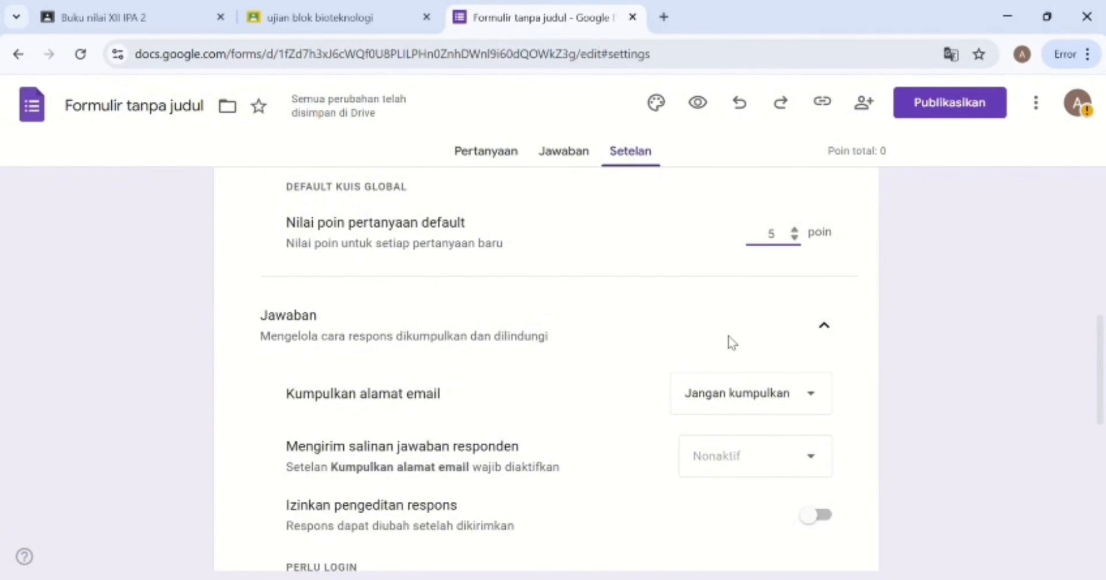
scroll(729, 343, "down", 3)
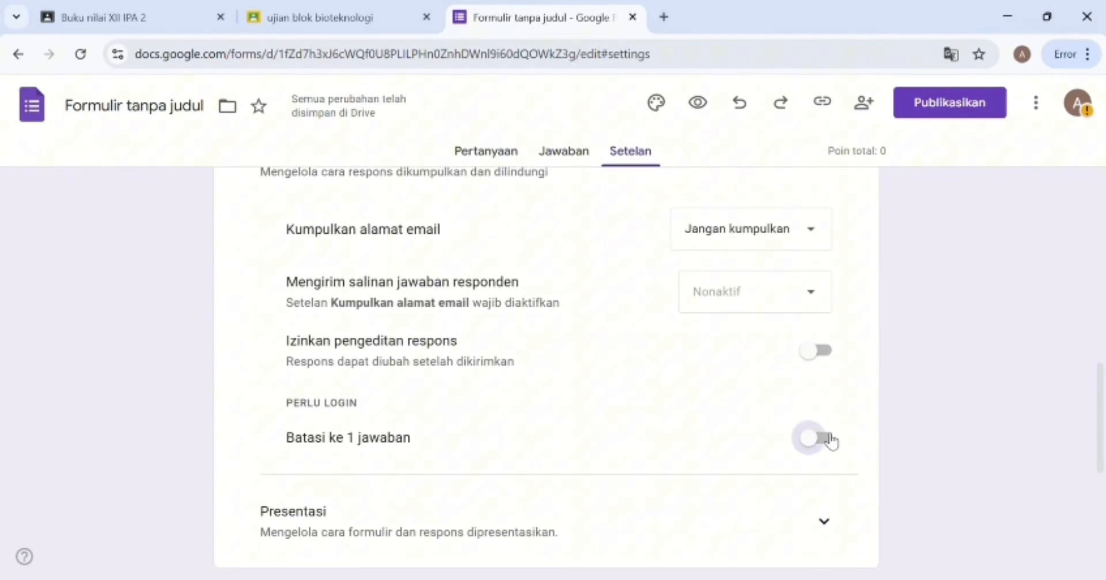
left_click(823, 439)
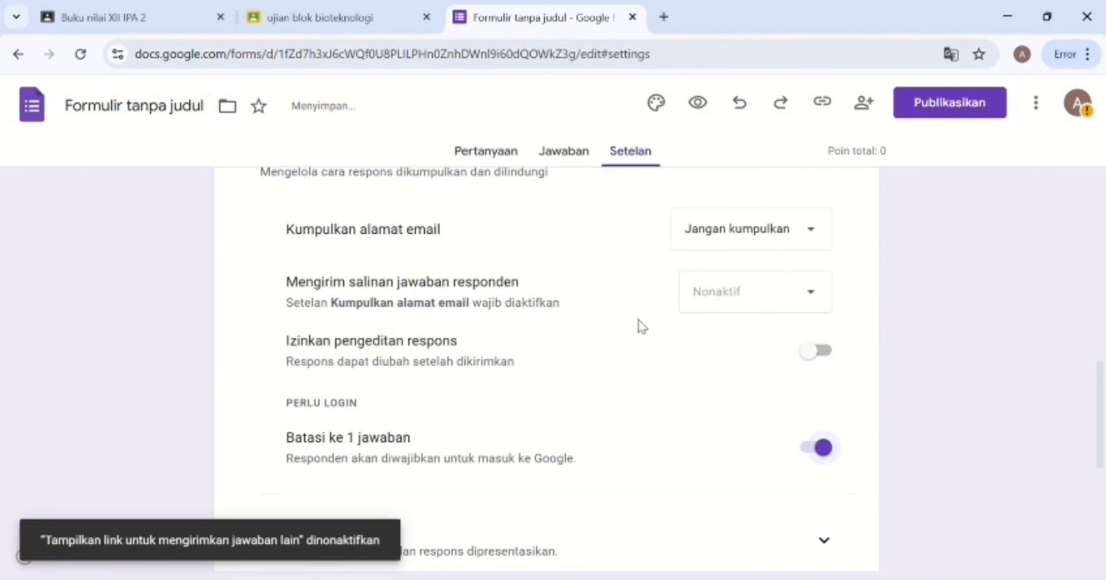
left_click(505, 162)
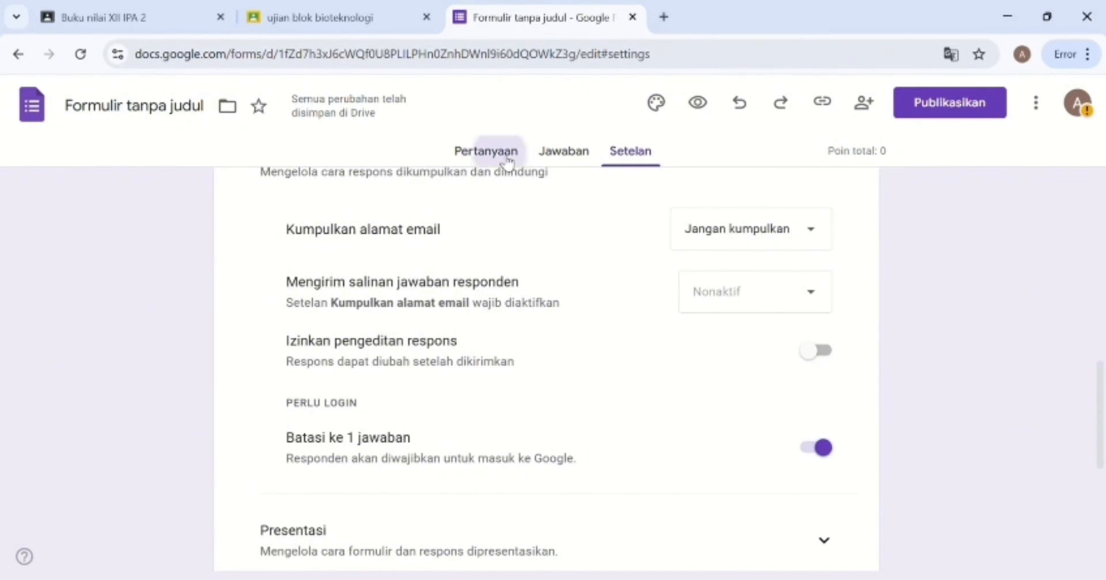
scroll(451, 383, "down", 3)
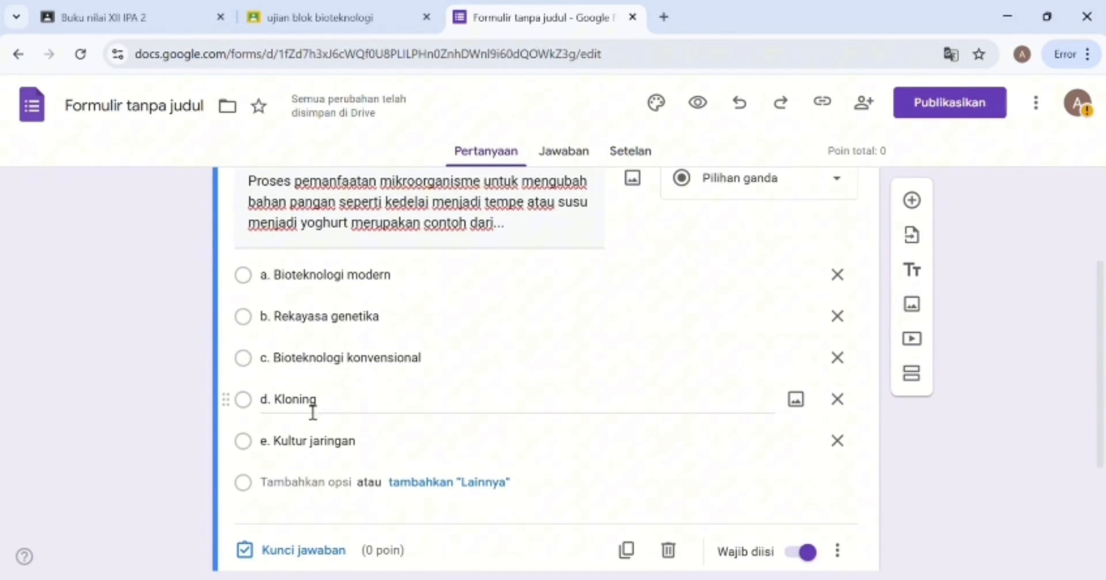
scroll(346, 411, "down", 3)
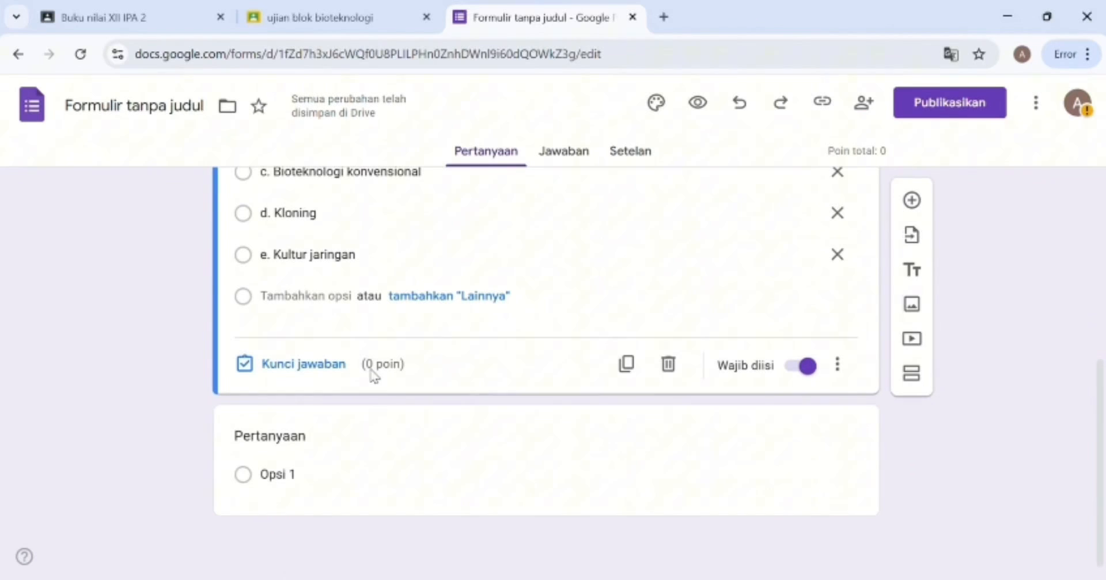
Key c. Bioteknologi konvensional as the correct answer, leaving answer feedback unchanged.
left_click(280, 365)
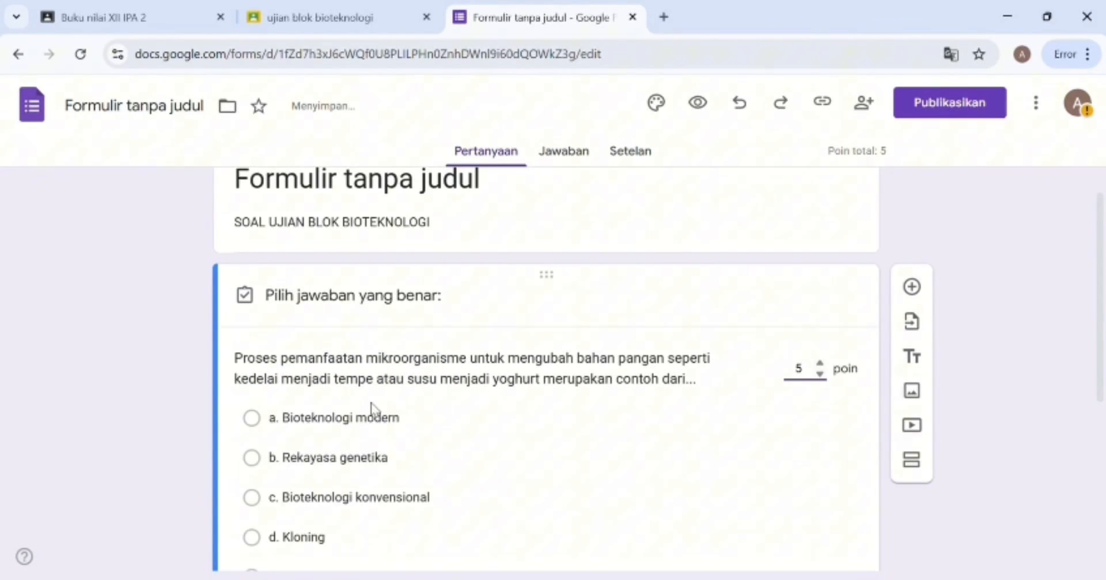
scroll(378, 410, "down", 2)
left_click(324, 511)
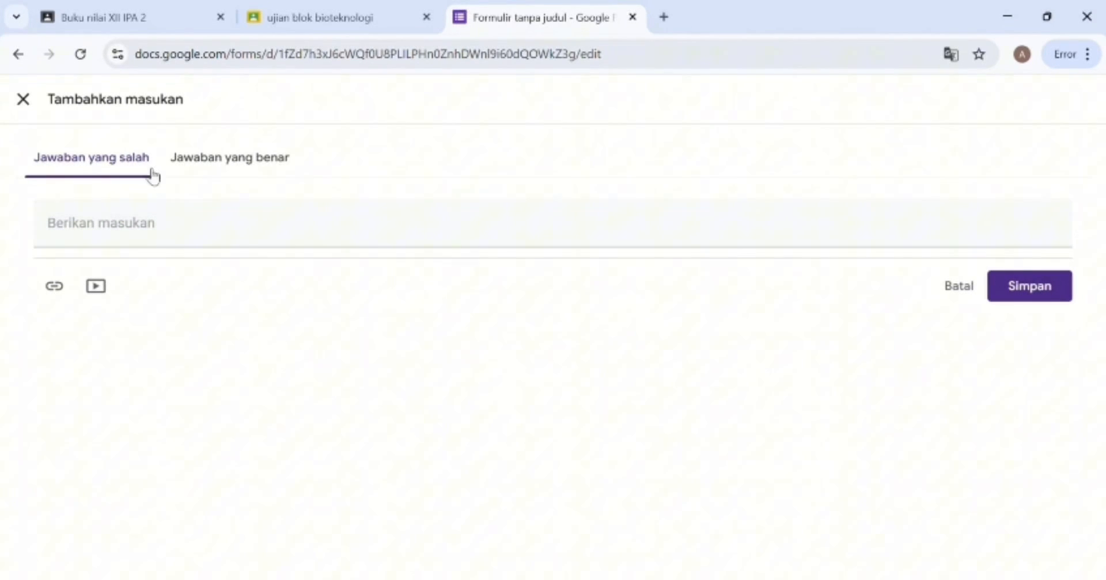
left_click(185, 174)
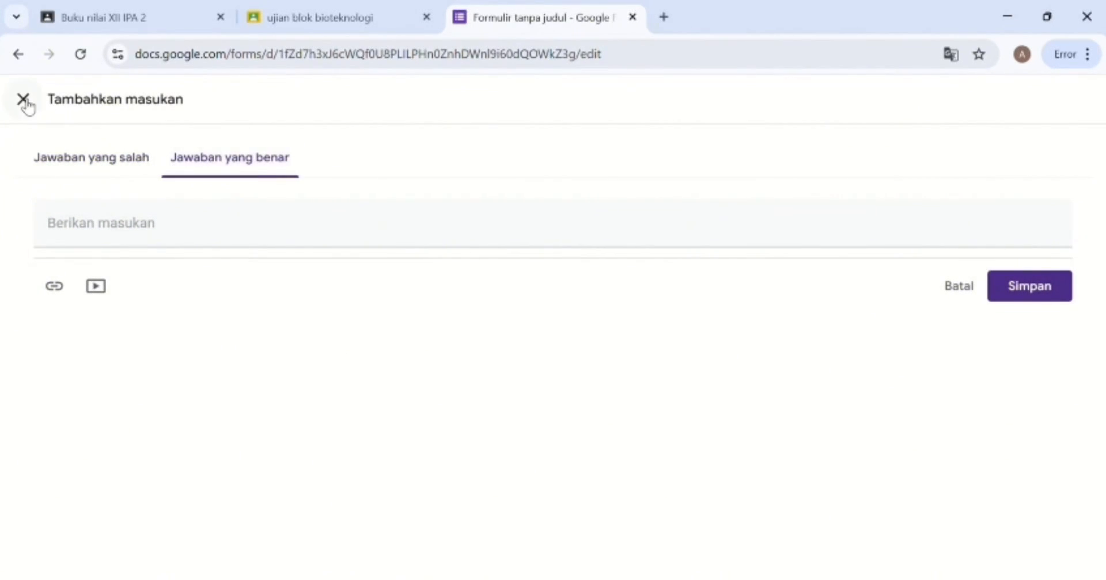
left_click(23, 100)
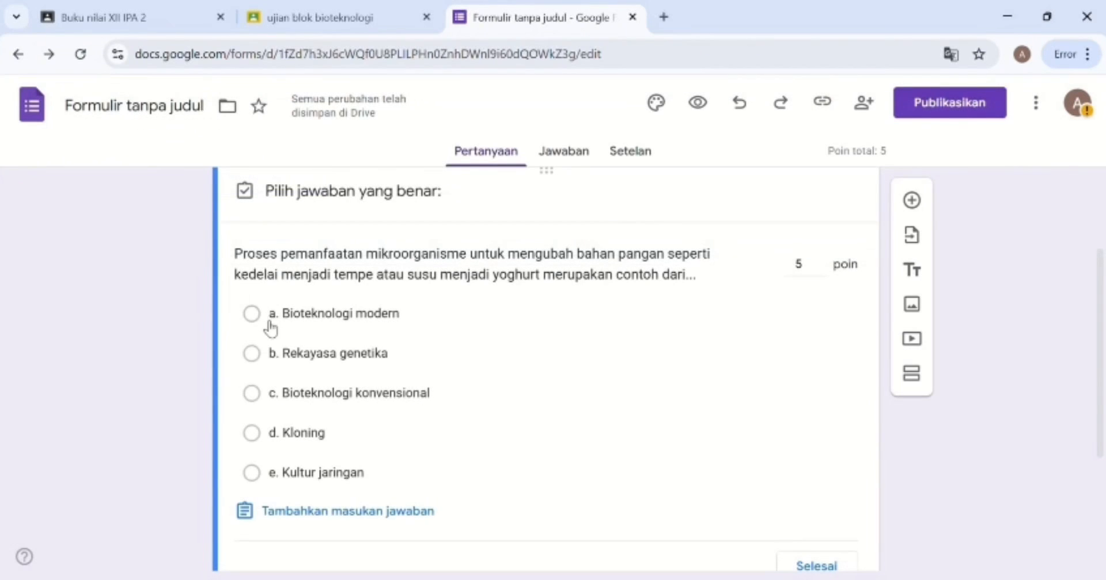
left_click(259, 401)
scroll(429, 437, "down", 3)
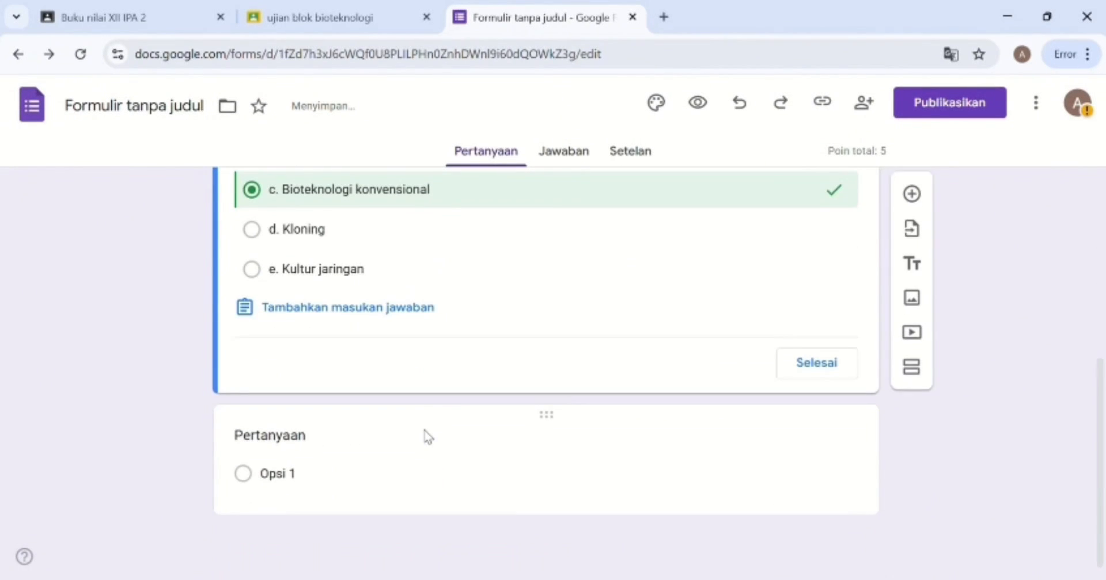
Complete the tempe question's answer key, worth 5 points.
left_click(358, 441)
scroll(668, 427, "up", 2)
left_click(673, 427)
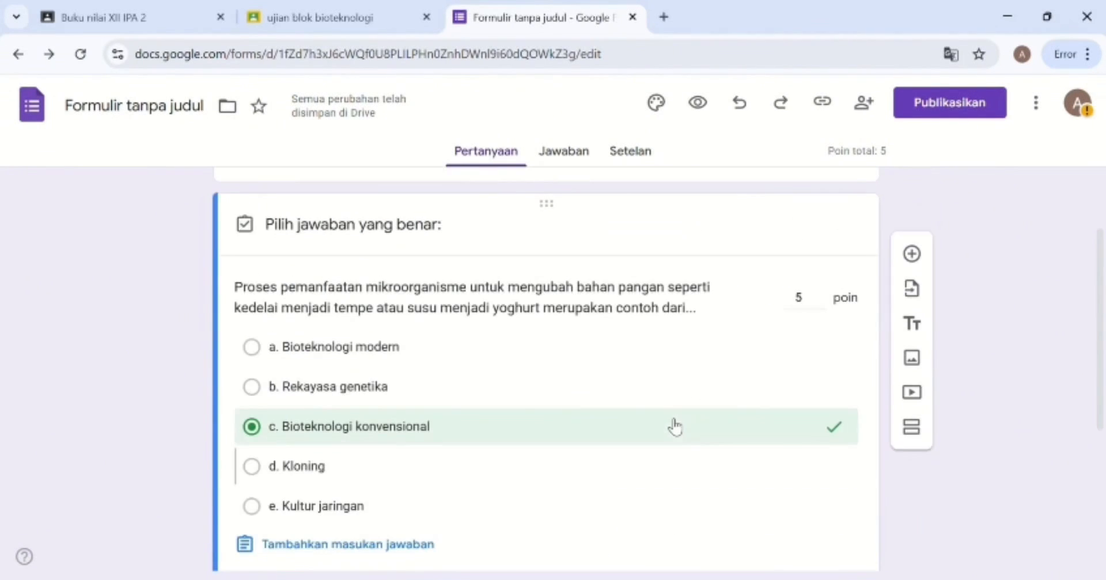
scroll(681, 431, "down", 3)
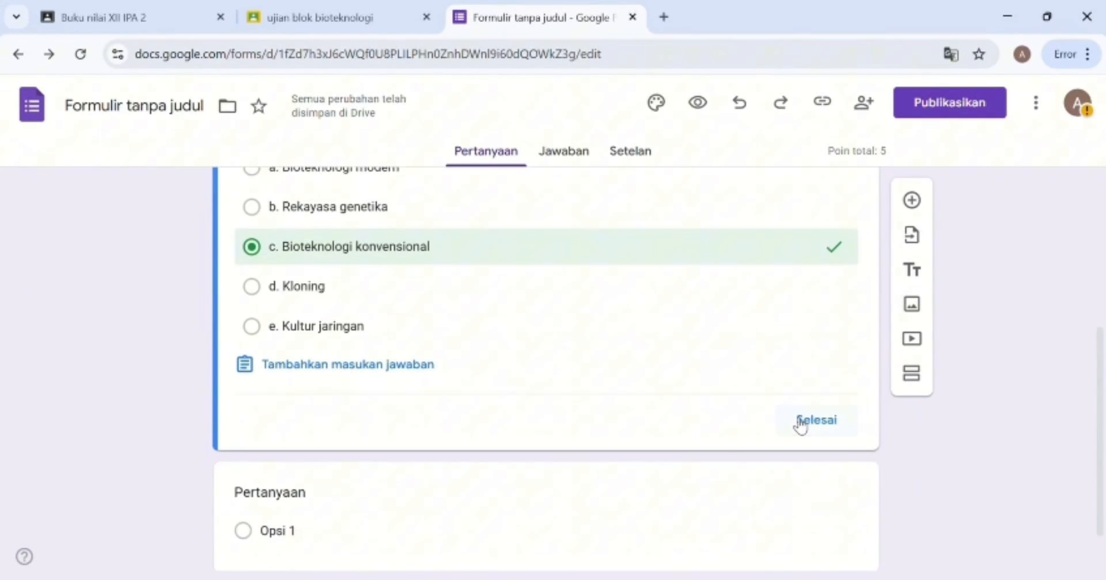
left_click(798, 421)
scroll(797, 425, "down", 4)
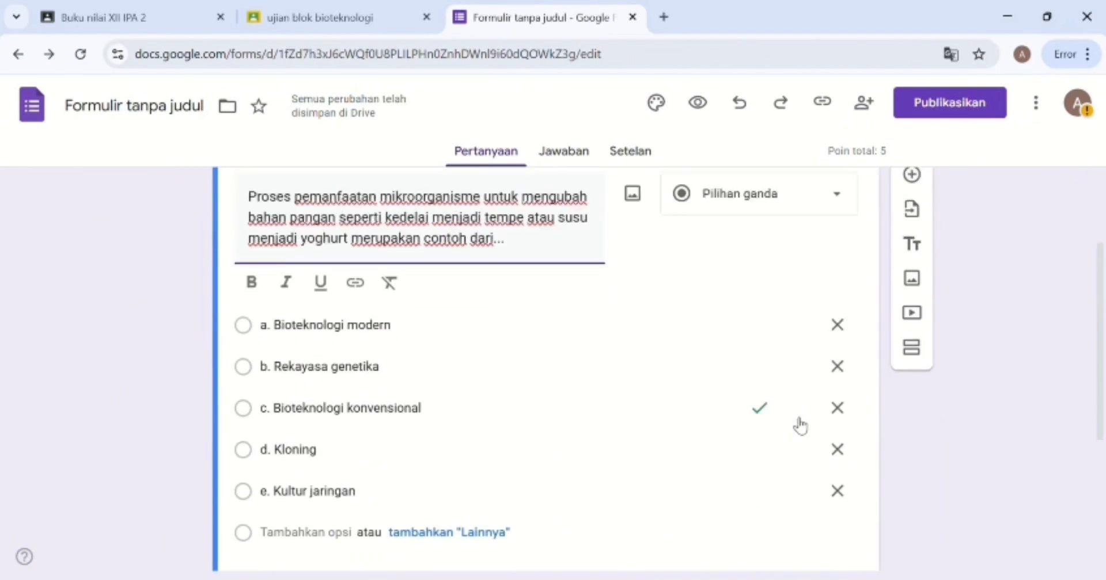
scroll(622, 415, "down", 3)
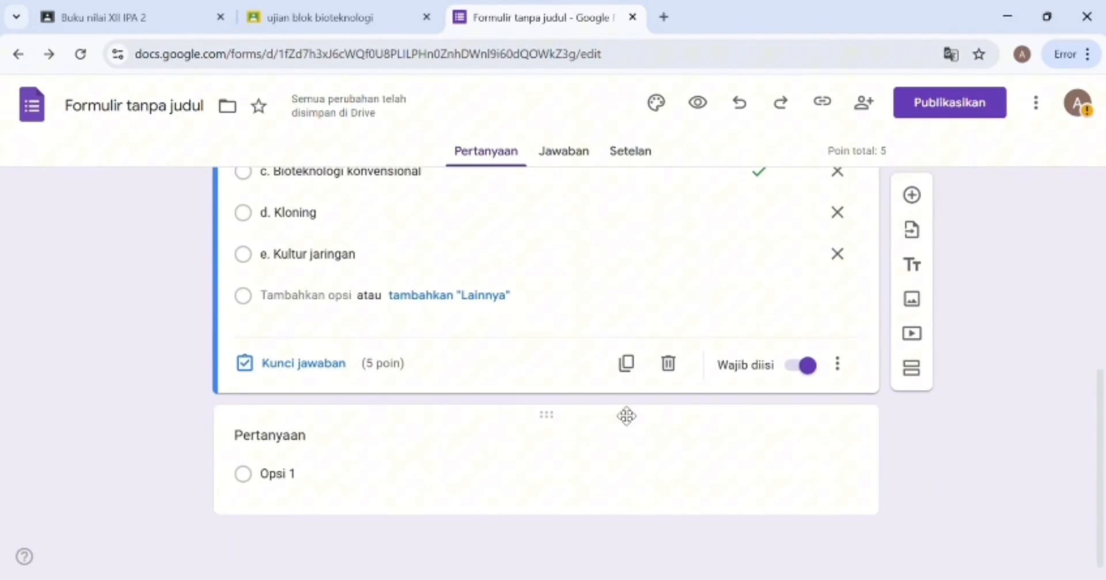
Review the text of options c and e, then select the empty second question.
left_click(426, 442)
scroll(425, 444, "up", 5)
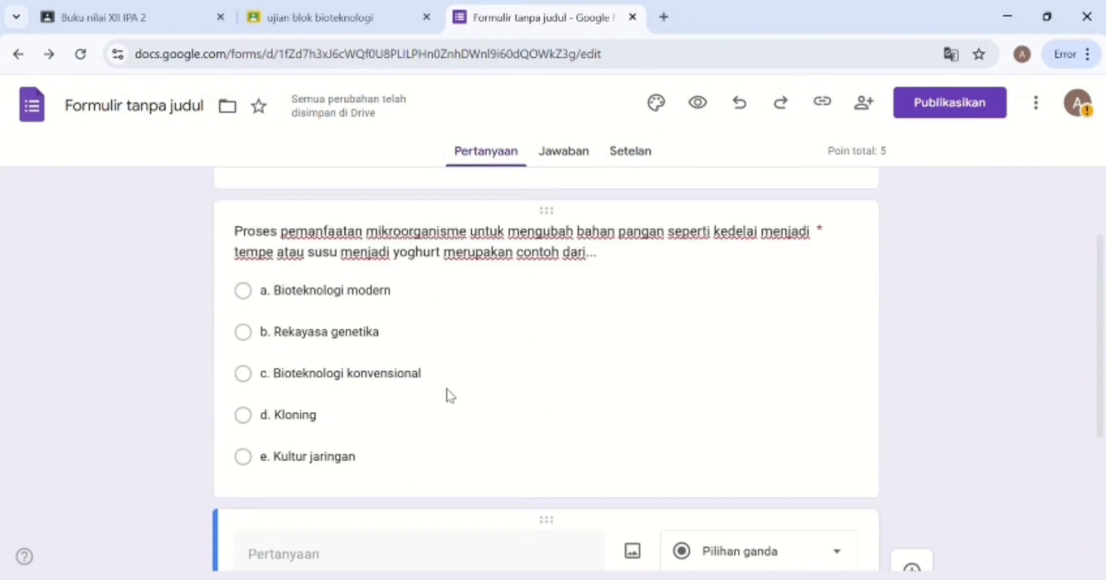
left_click(249, 426)
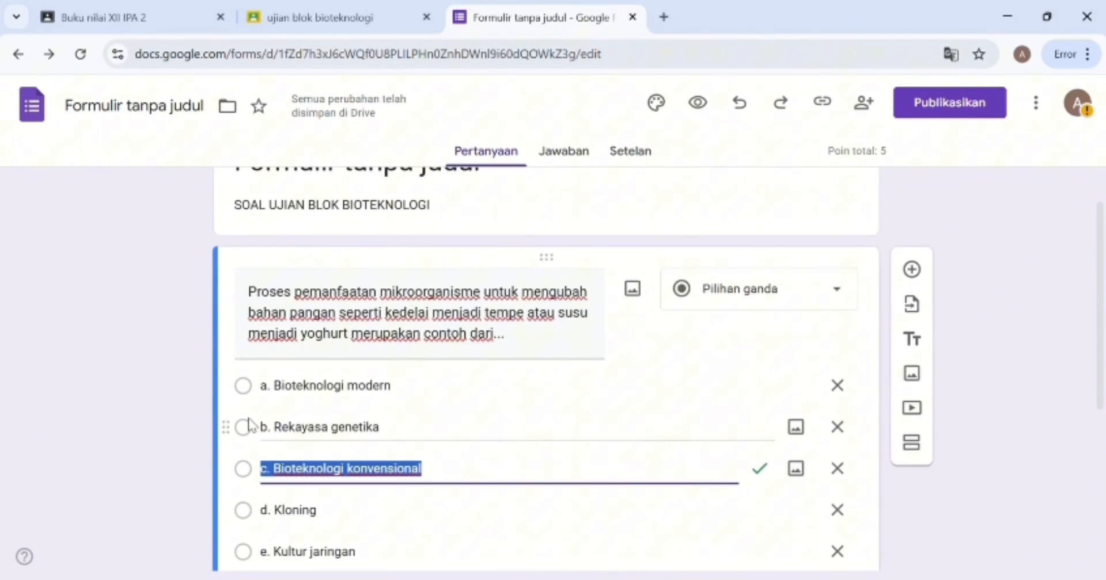
scroll(603, 330, "down", 2)
scroll(603, 329, "down", 2)
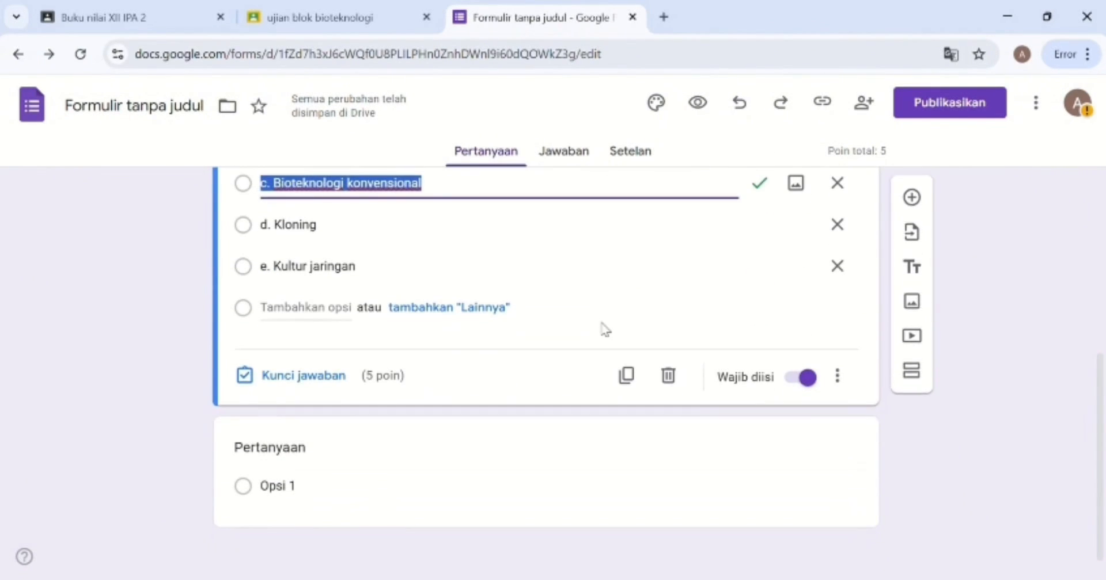
left_click(485, 289)
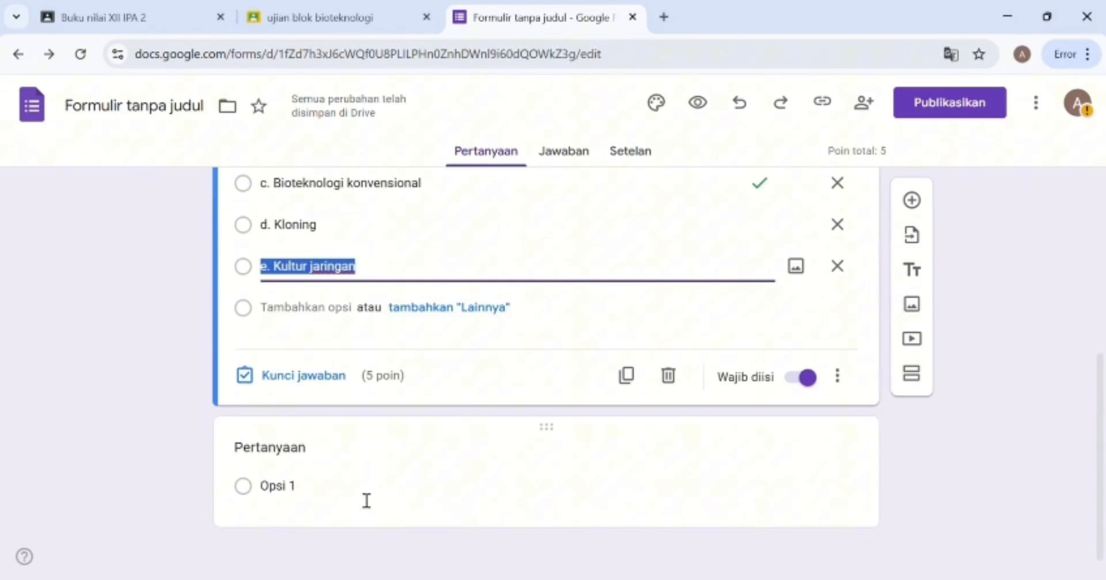
left_click(415, 456)
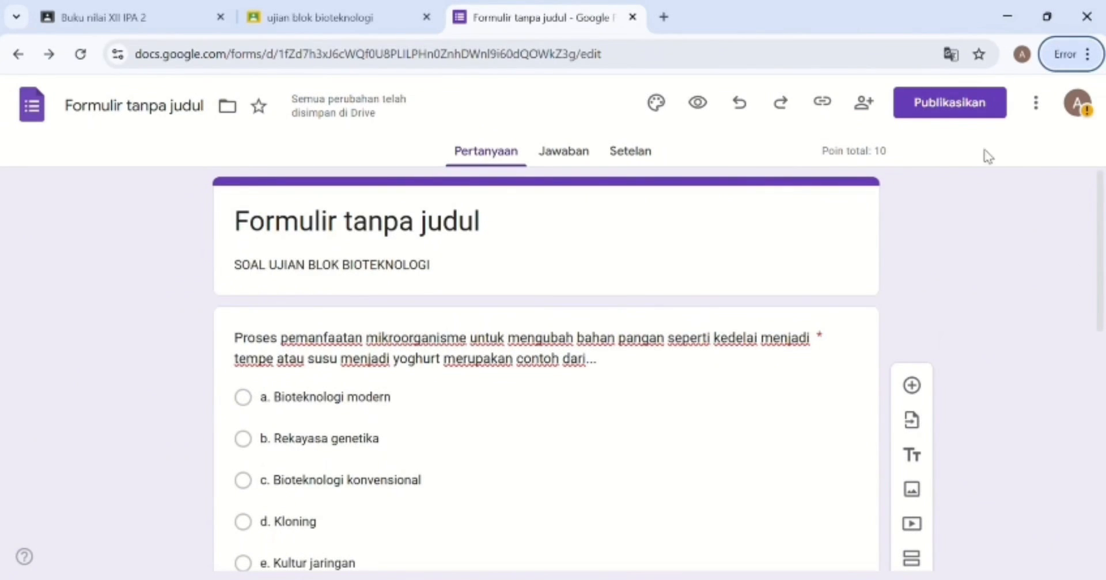
Publish the quiz and rename it from Formulir tanpa judul to UJIAN BIOTEKNOLOGI.
left_click(955, 110)
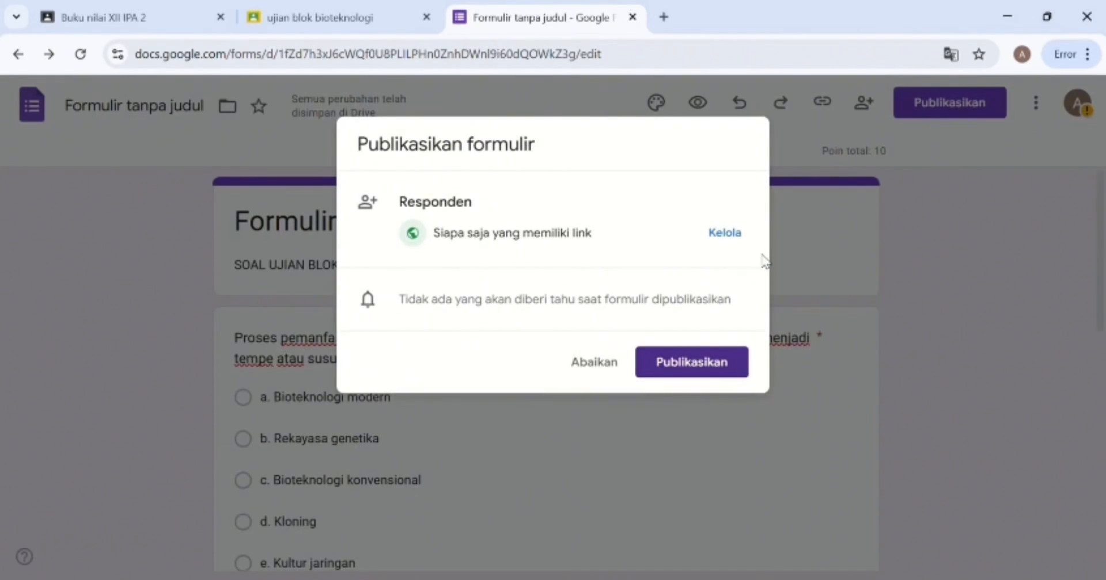
left_click(708, 363)
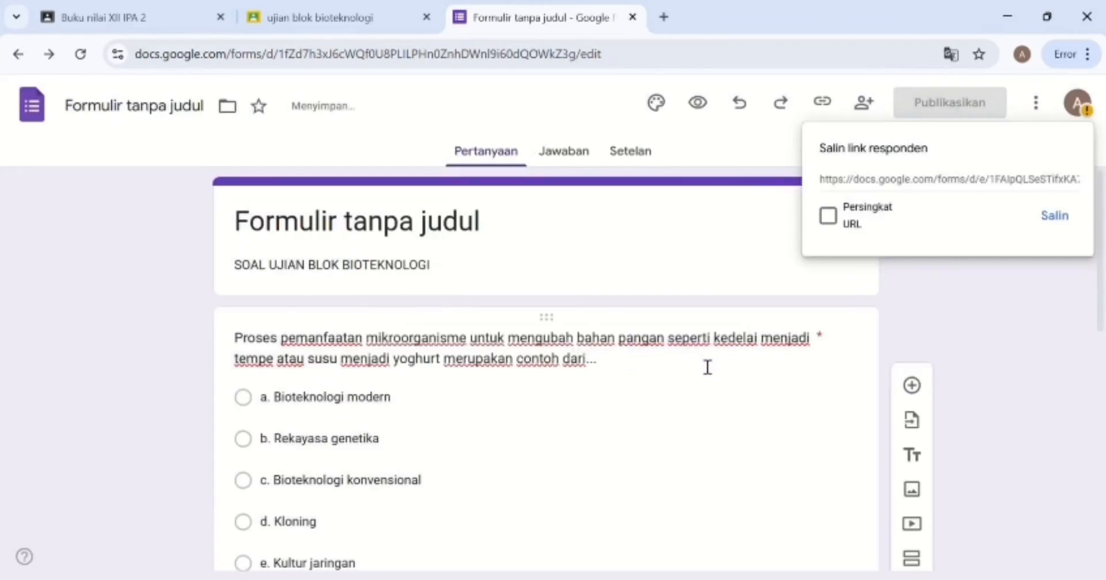
left_click(478, 229)
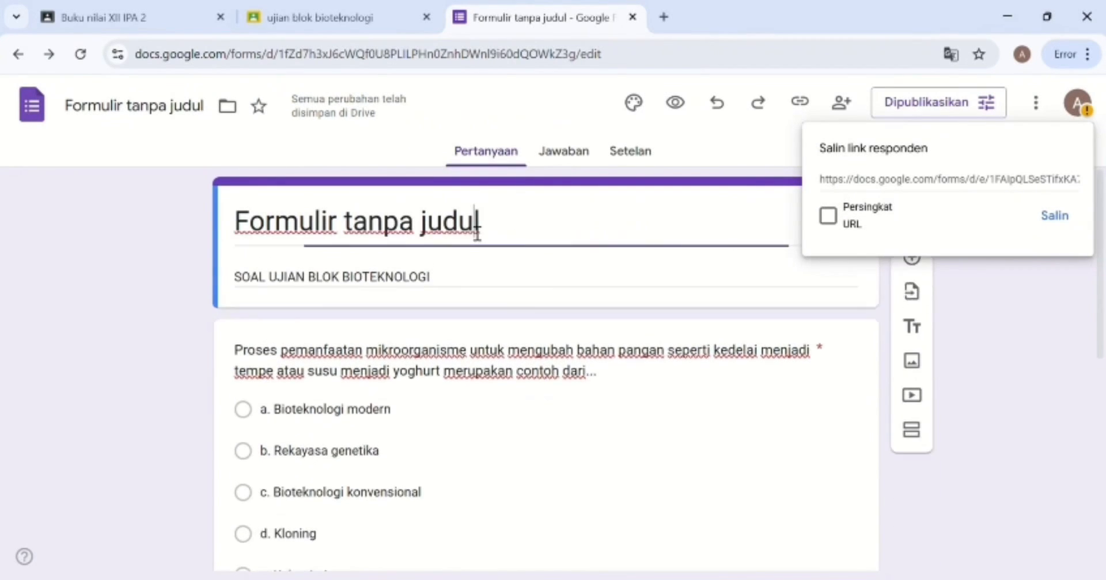
left_click_drag(501, 229, 216, 217)
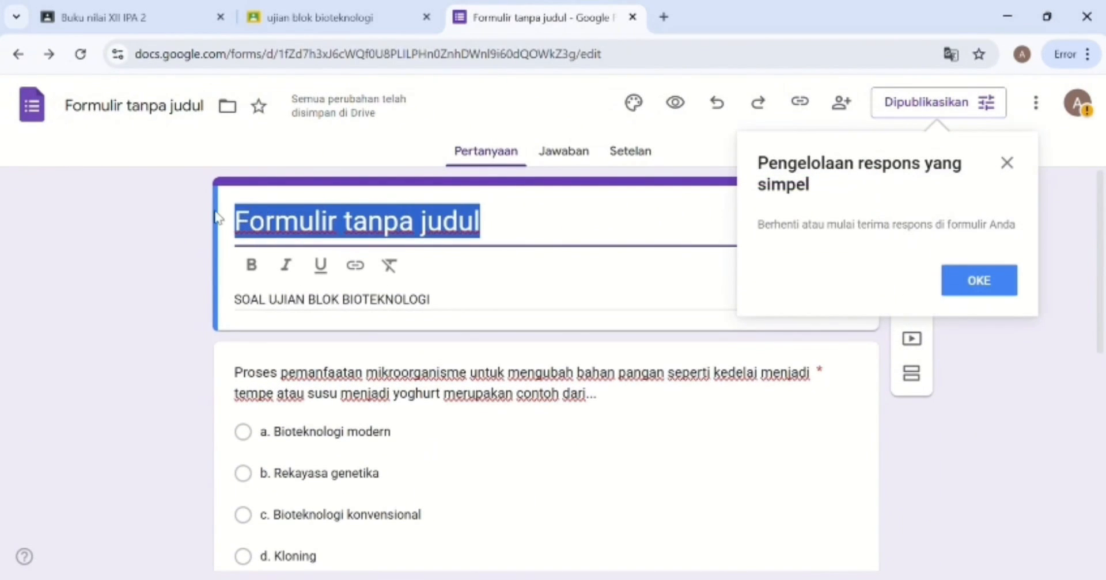
type("UJIAN ")
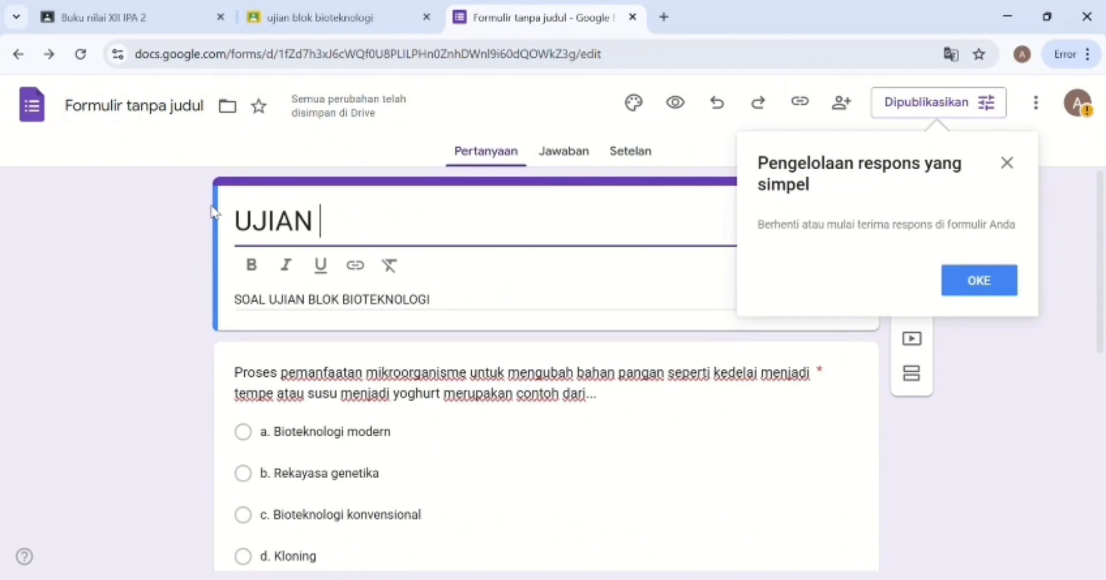
type("BIOTE")
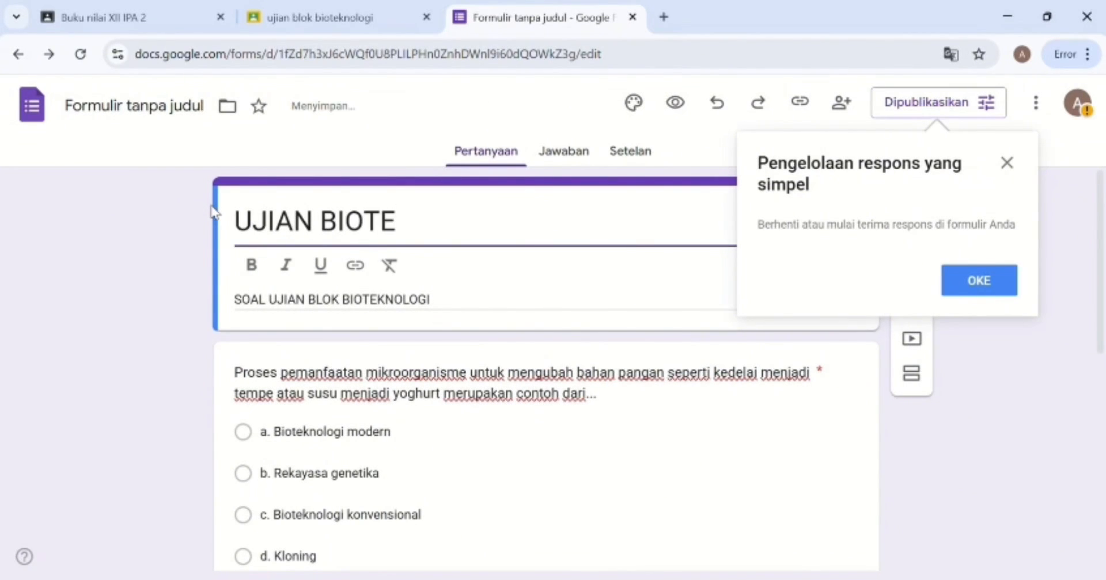
type("KNOLOGI")
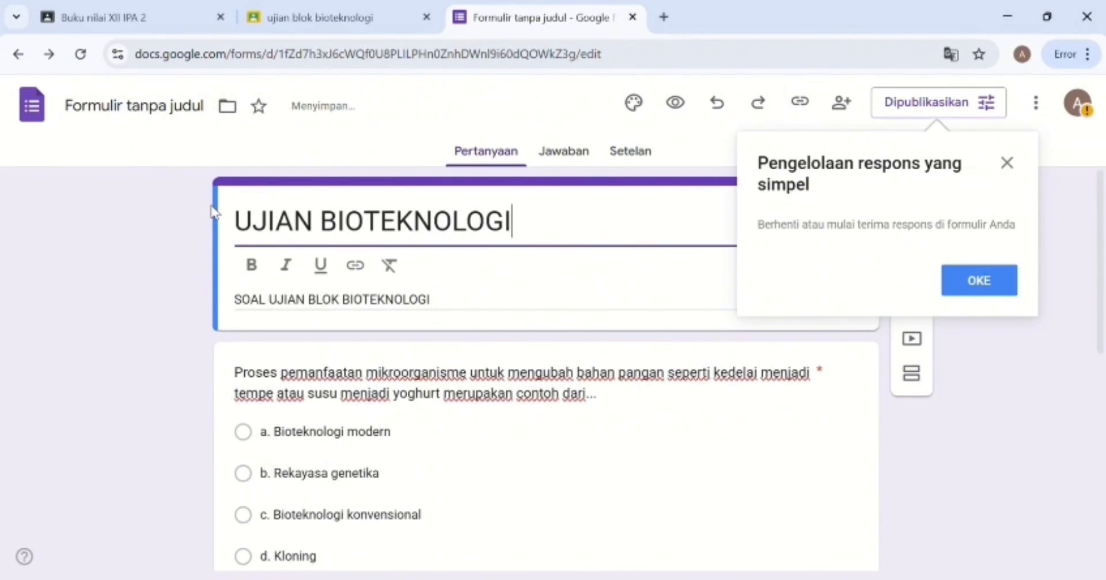
Copy the quiz's respondent link to the clipboard.
left_click(982, 288)
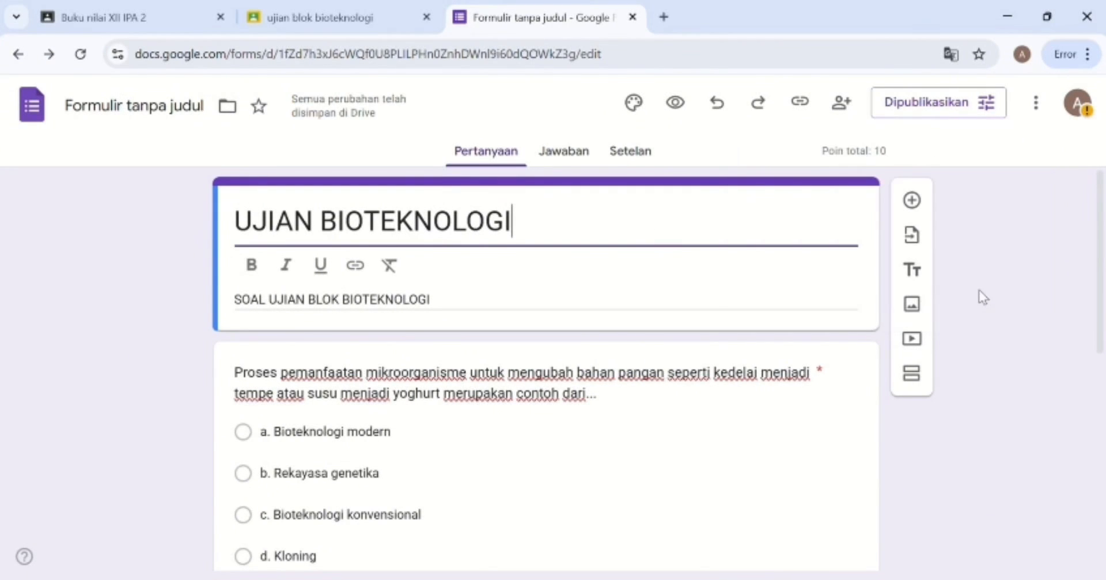
left_click(802, 103)
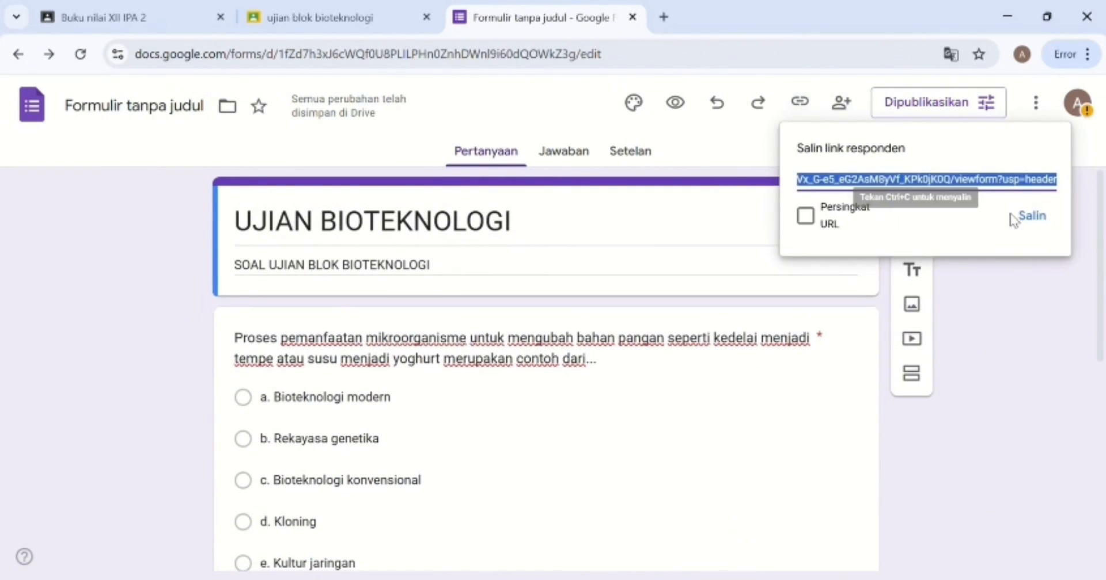
left_click(1041, 217)
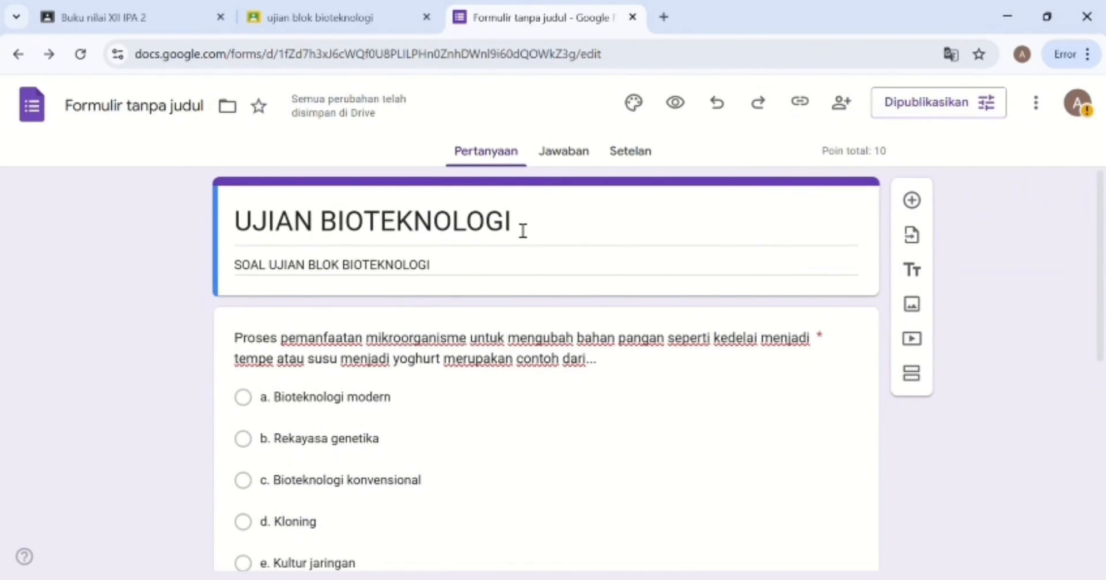
Start a new assignment from XII IPA 2's Tugas kelas page.
left_click(165, 19)
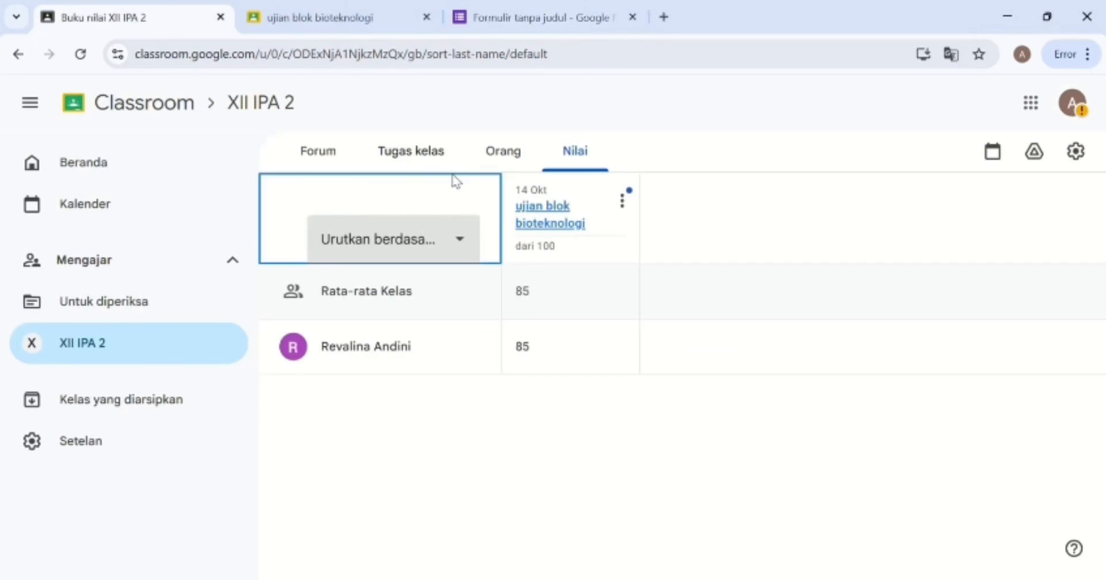
left_click(390, 151)
left_click(391, 210)
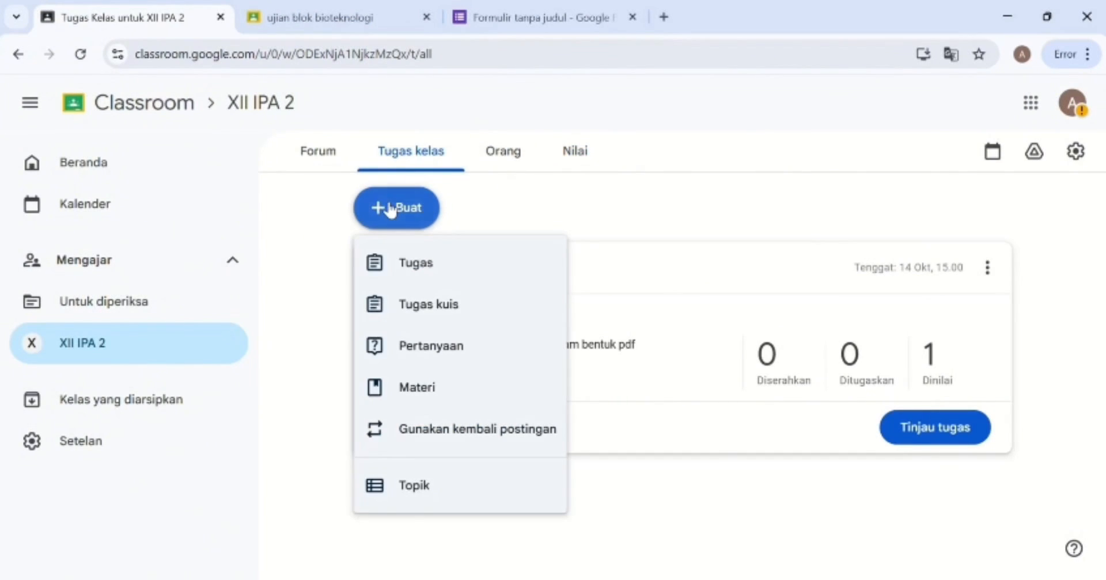
left_click(444, 259)
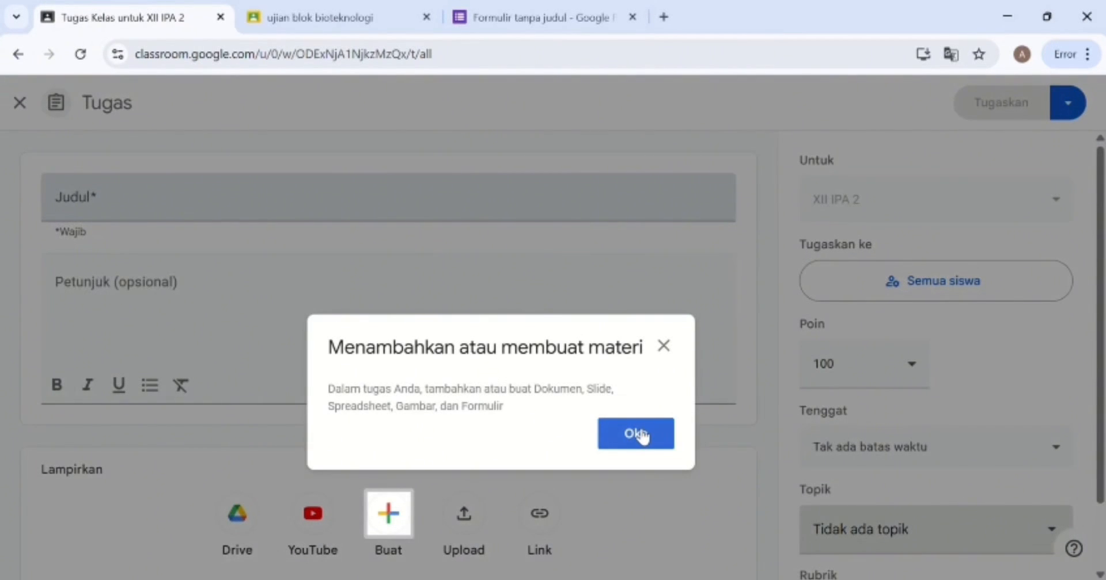
left_click(637, 434)
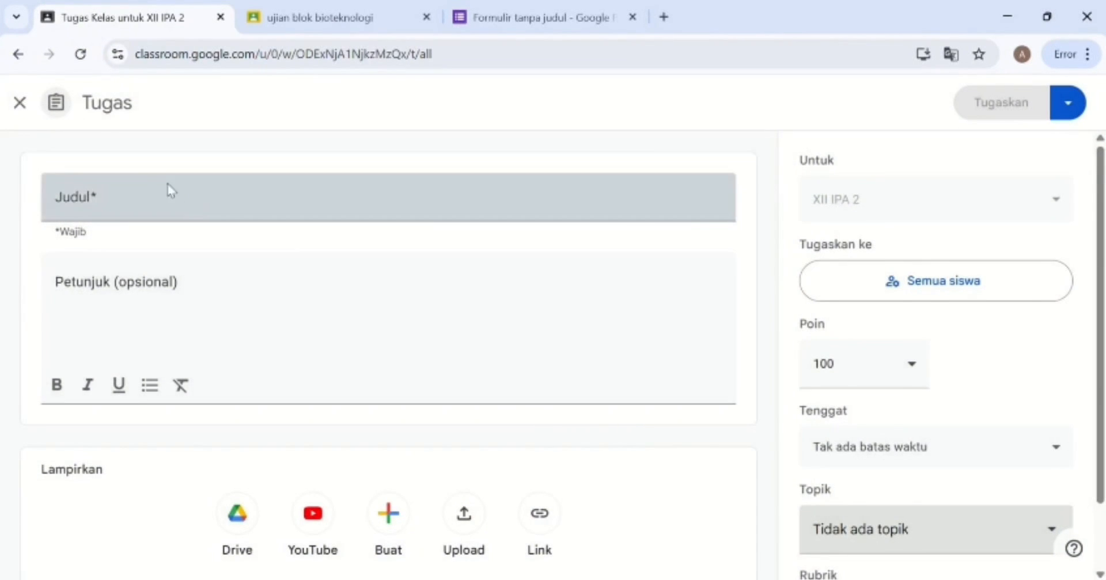
Title it UJIAN BIOTEKNOLOGI and begin the instructions KERJAKAN SEBELUM JAM 12.
left_click(138, 184)
type("U")
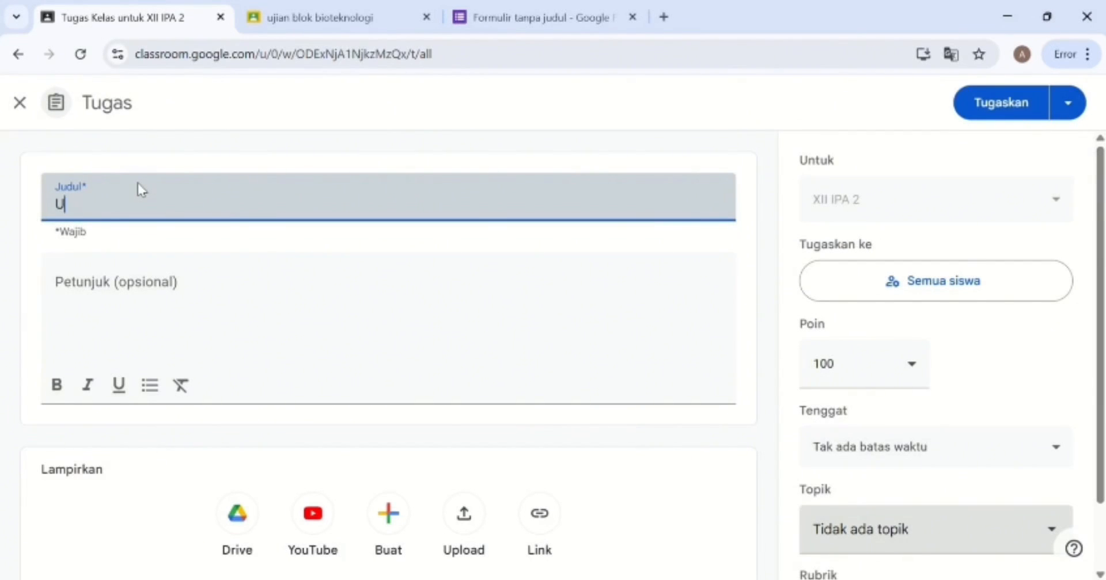
type("JIAN BIOTEKNOLOGI")
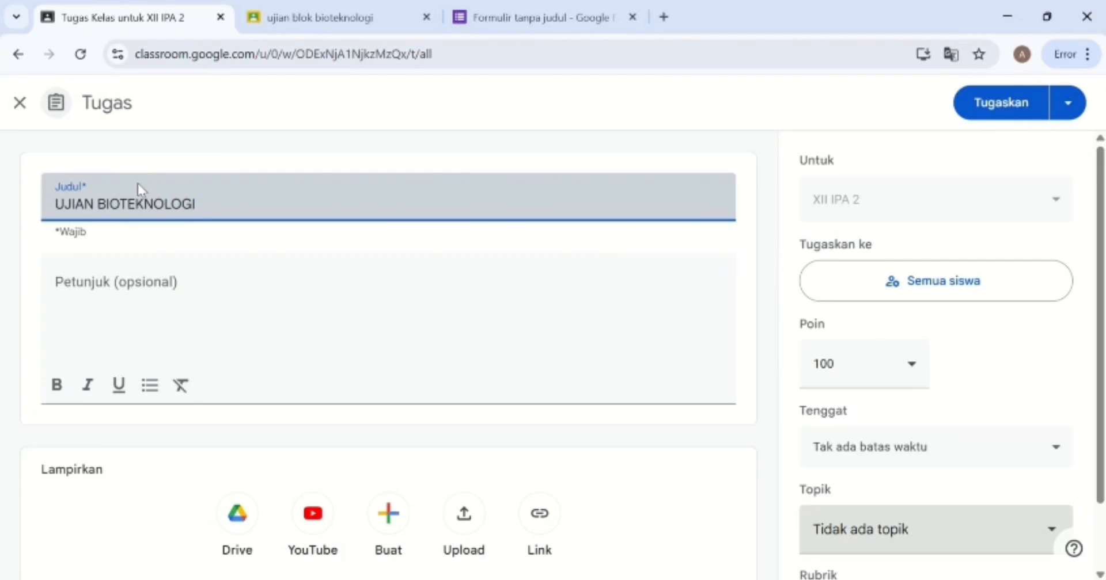
left_click(144, 239)
left_click(173, 294)
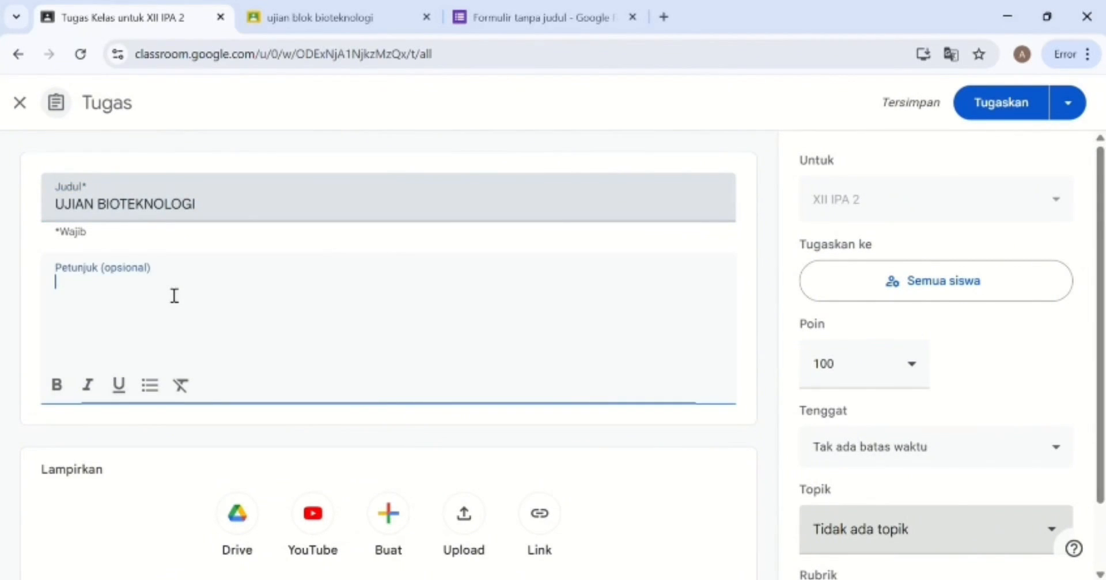
type("KERJAKAN SEBELUM JAM 12")
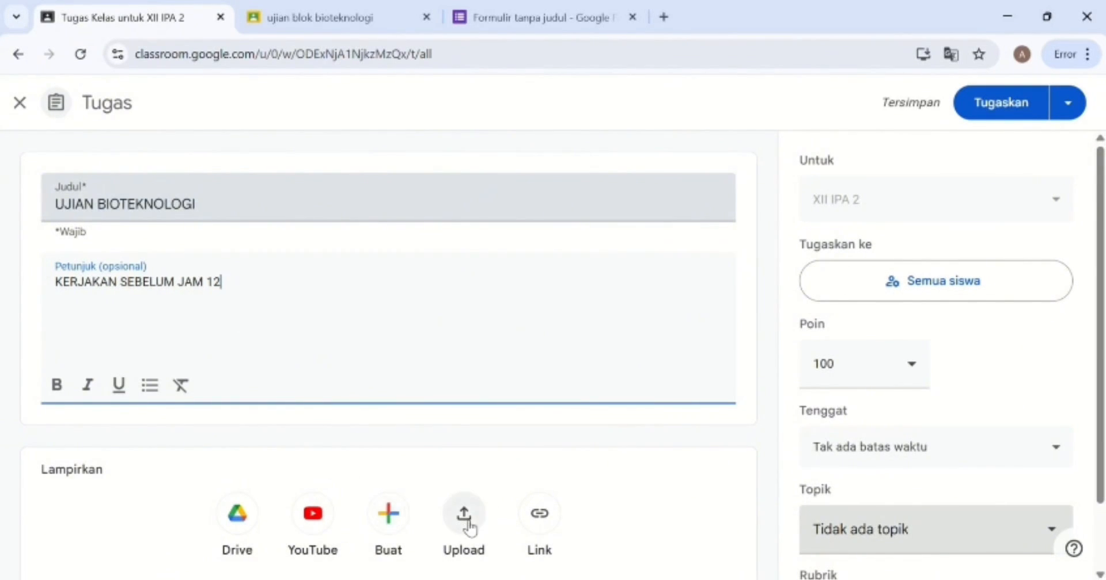
Attach the copied UJIAN BIOTEKNOLOGI form link to the assignment.
left_click(539, 513)
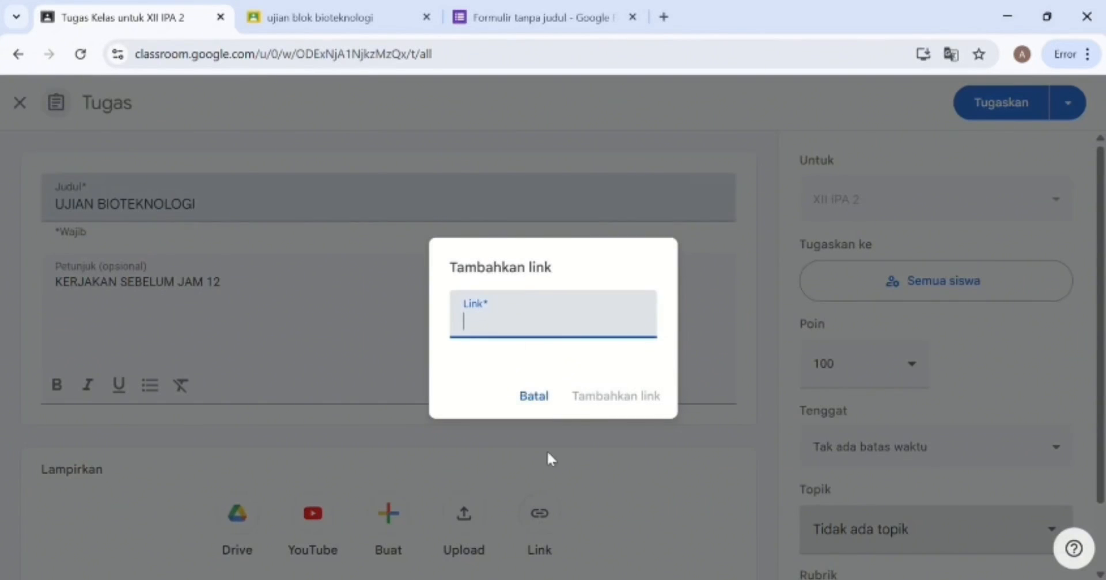
key("ctrl+v")
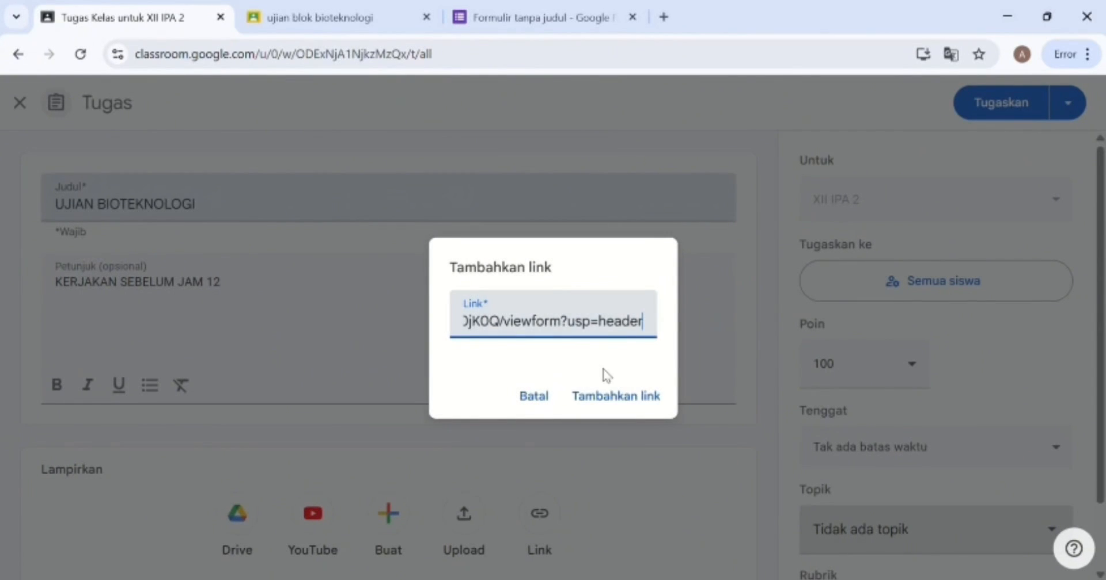
left_click(615, 392)
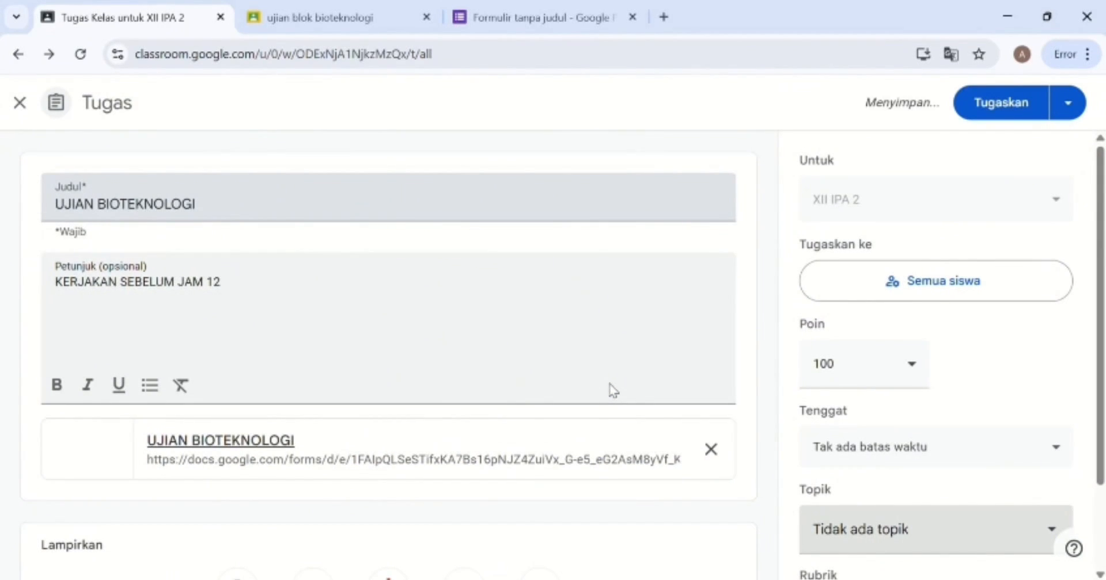
scroll(613, 390, "down", 2)
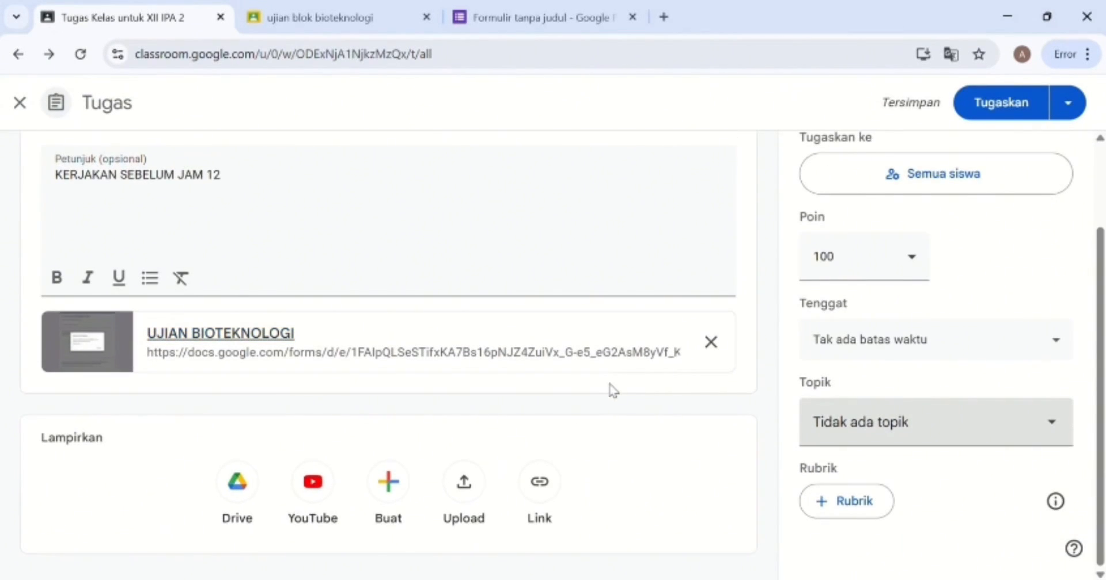
scroll(717, 452, "up", 2)
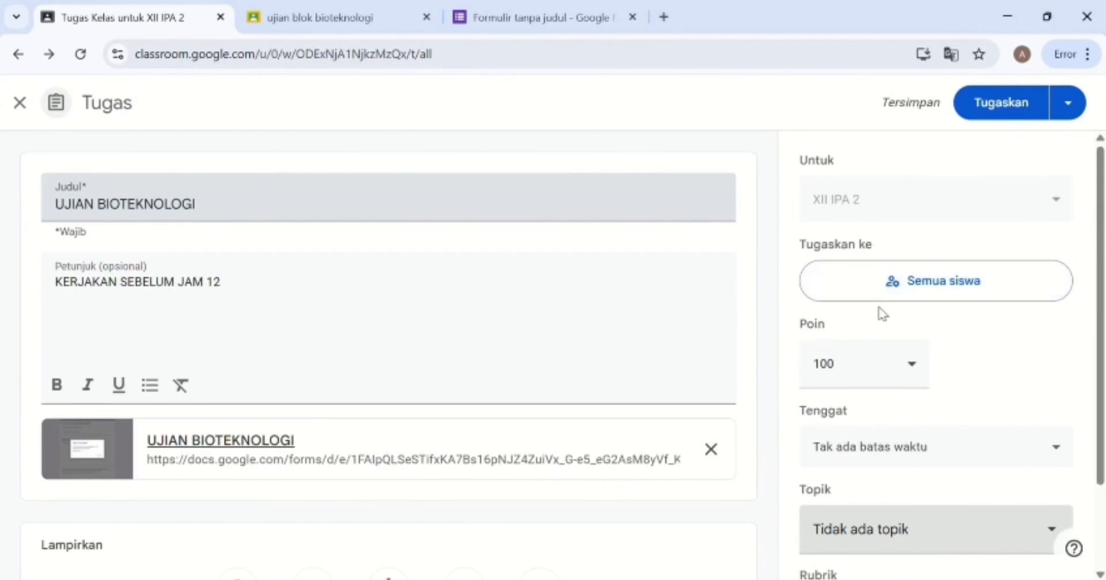
scroll(864, 390, "down", 2)
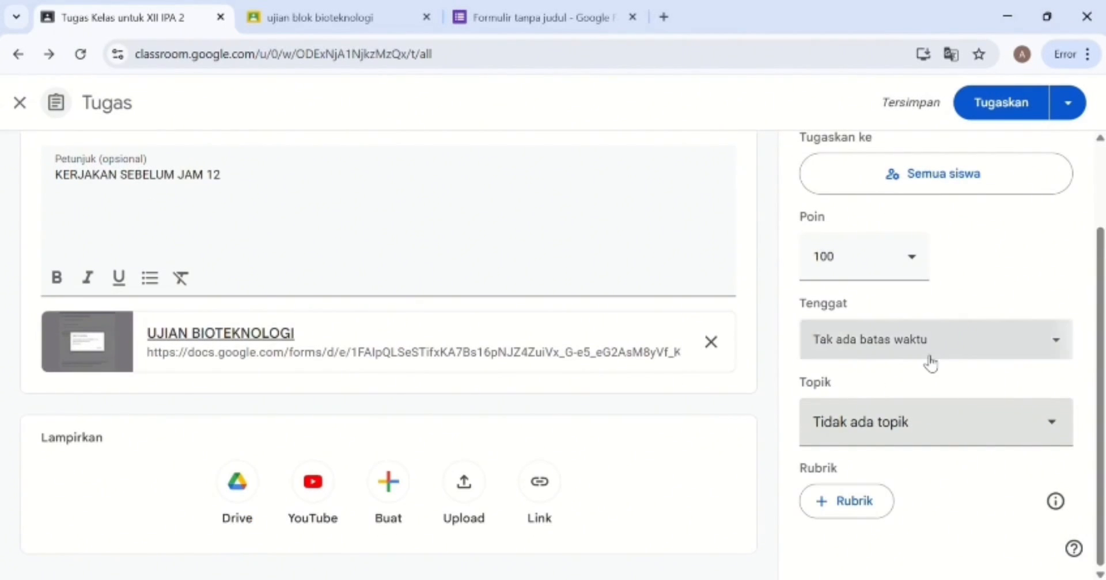
Set the due date to 8 October 2025 at 12.00 and close submissions after it.
left_click(929, 363)
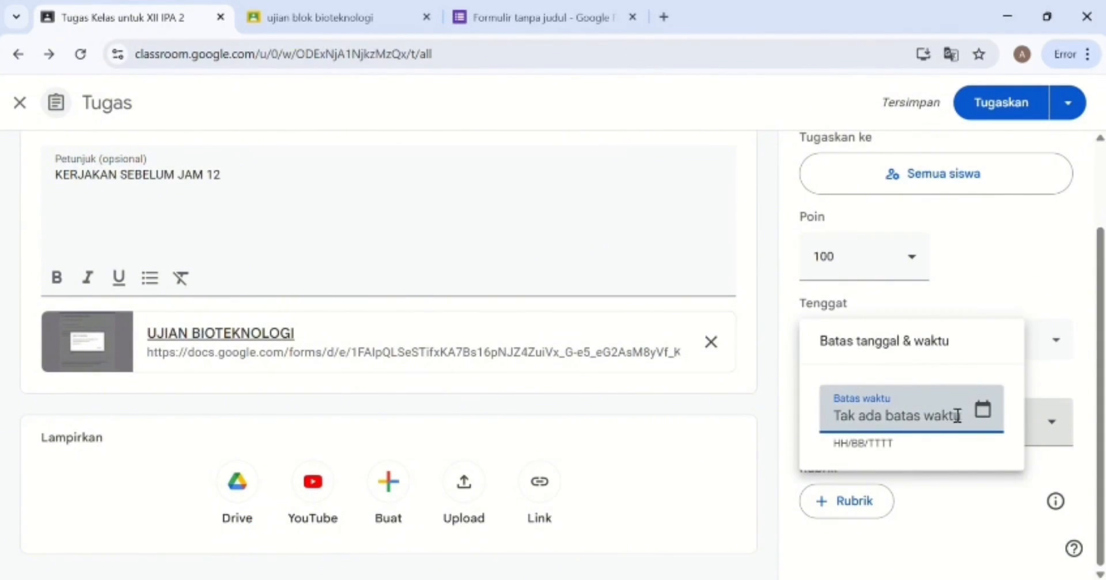
left_click(982, 410)
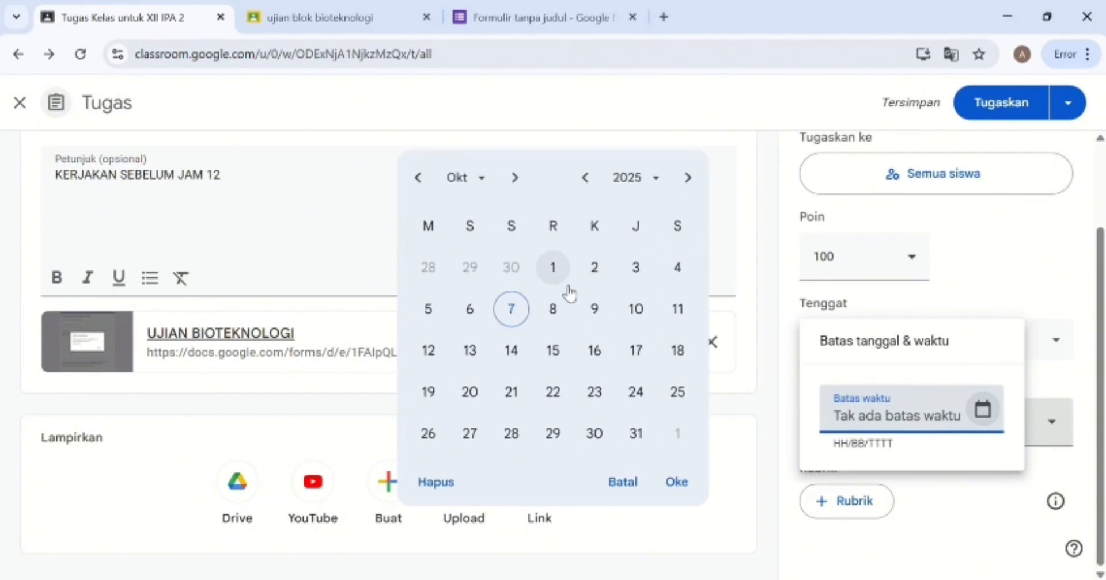
left_click(557, 304)
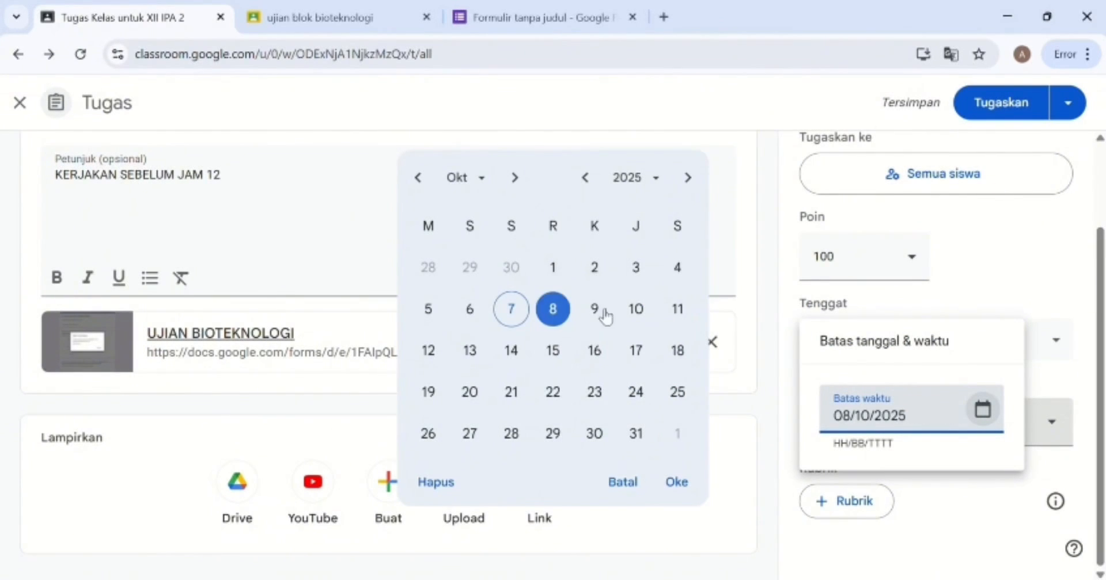
left_click(872, 499)
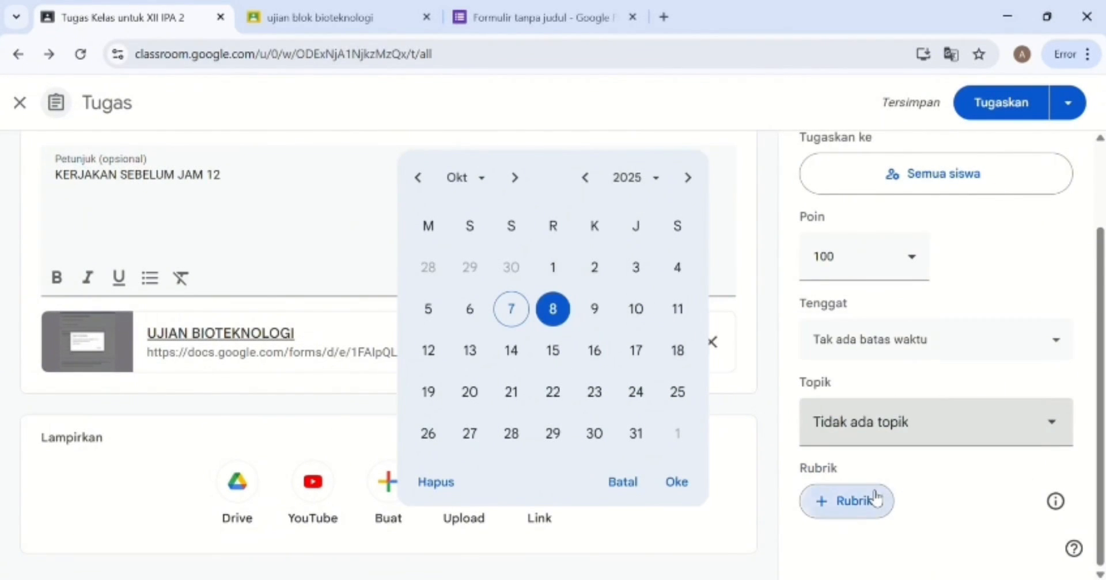
left_click(912, 340)
left_click(913, 498)
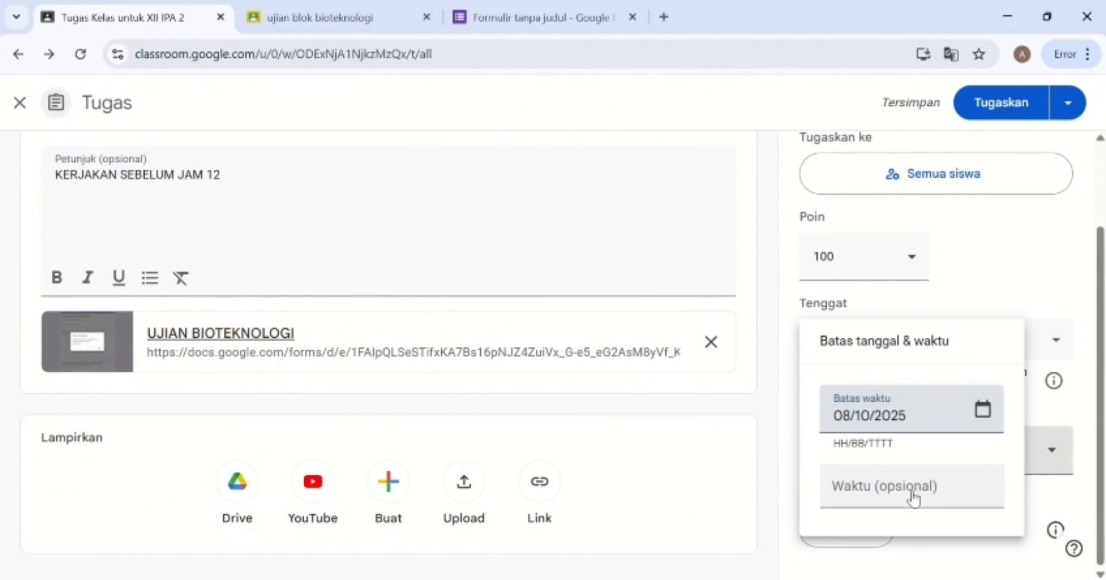
type("12.00")
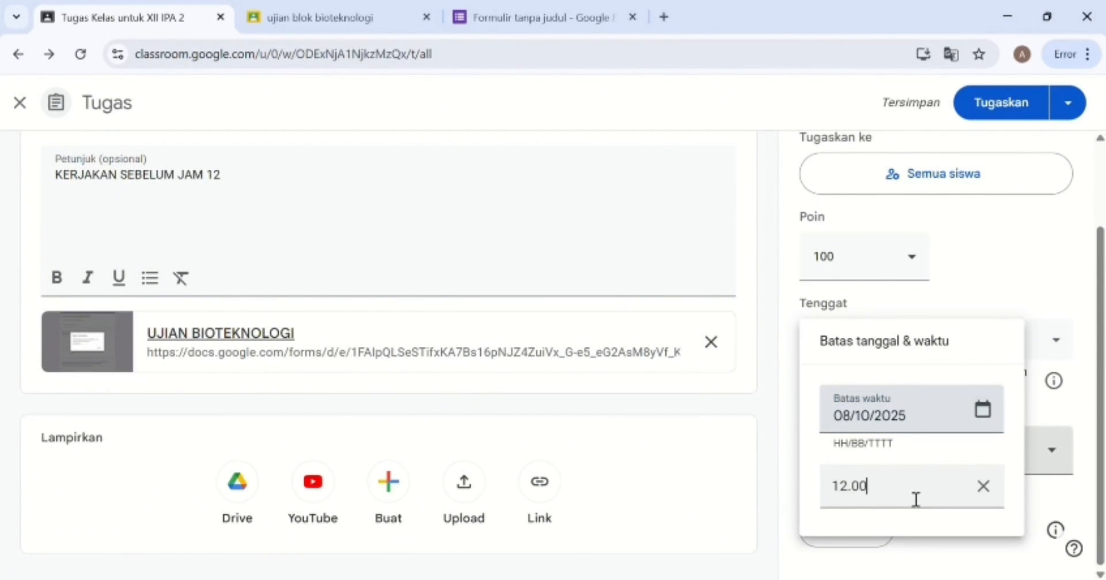
left_click(973, 297)
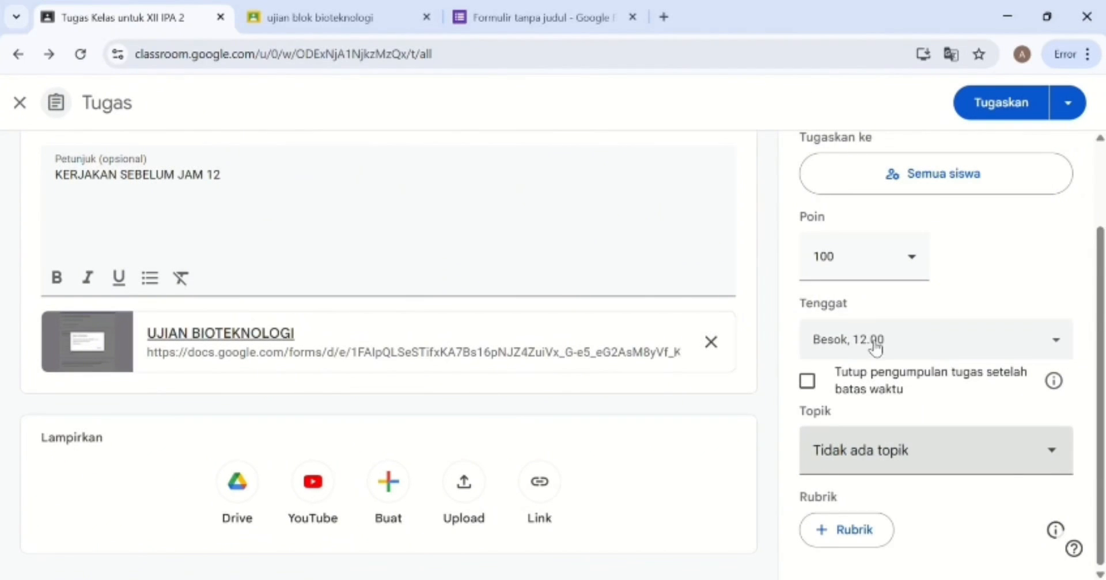
left_click(829, 384)
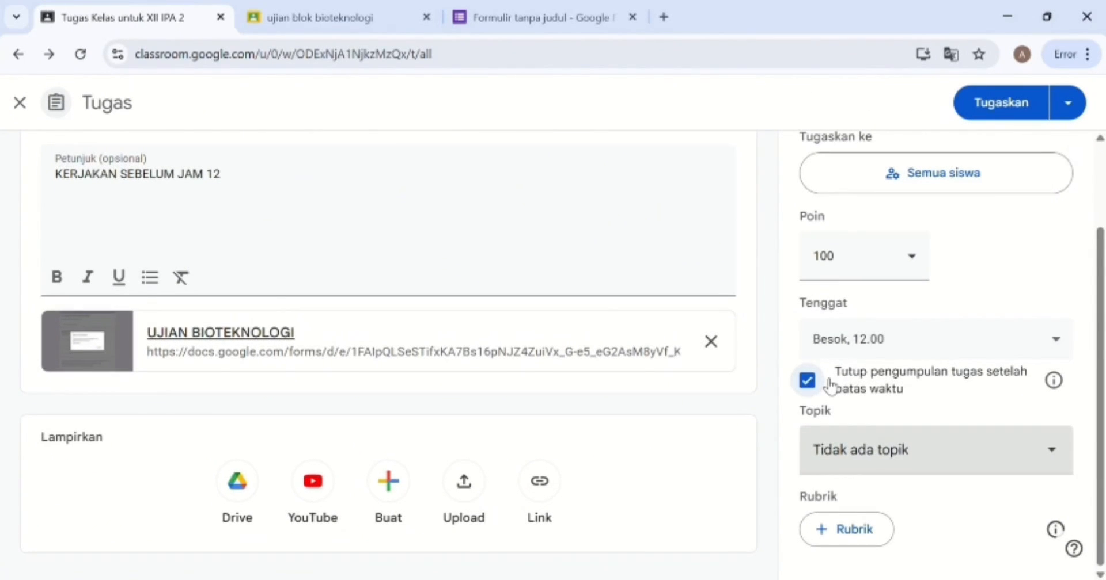
scroll(435, 303, "up", 2)
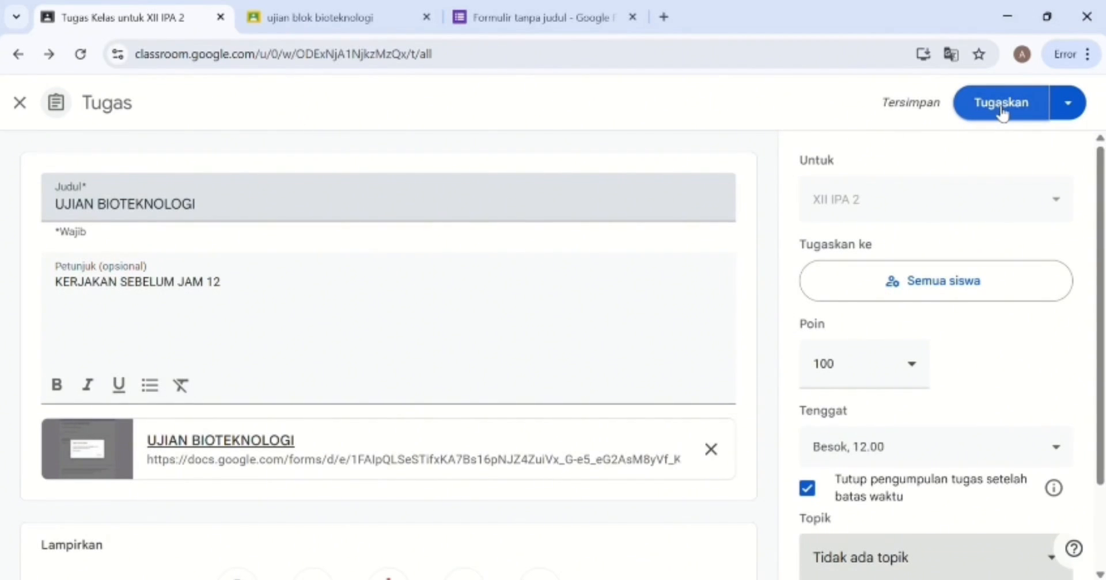
Replace the instructions with 'Silahkan dikerjakan ananda' and assign UJIAN BIOTEKNOLOGI to XII IPA 2.
left_click(296, 311)
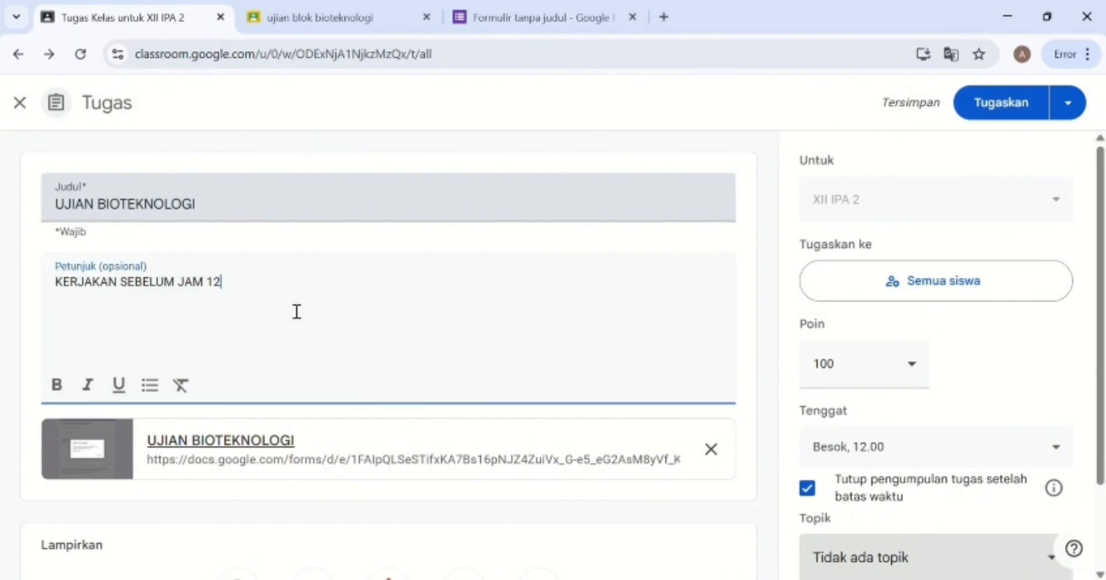
left_click_drag(296, 311, 33, 281)
type("S")
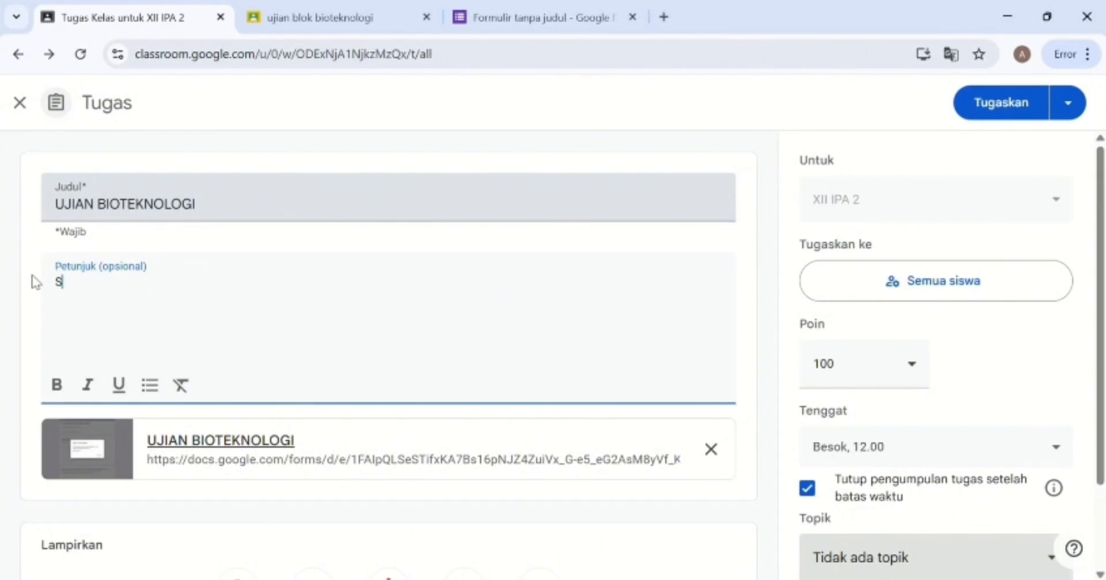
type("ilahkan dikerjakan")
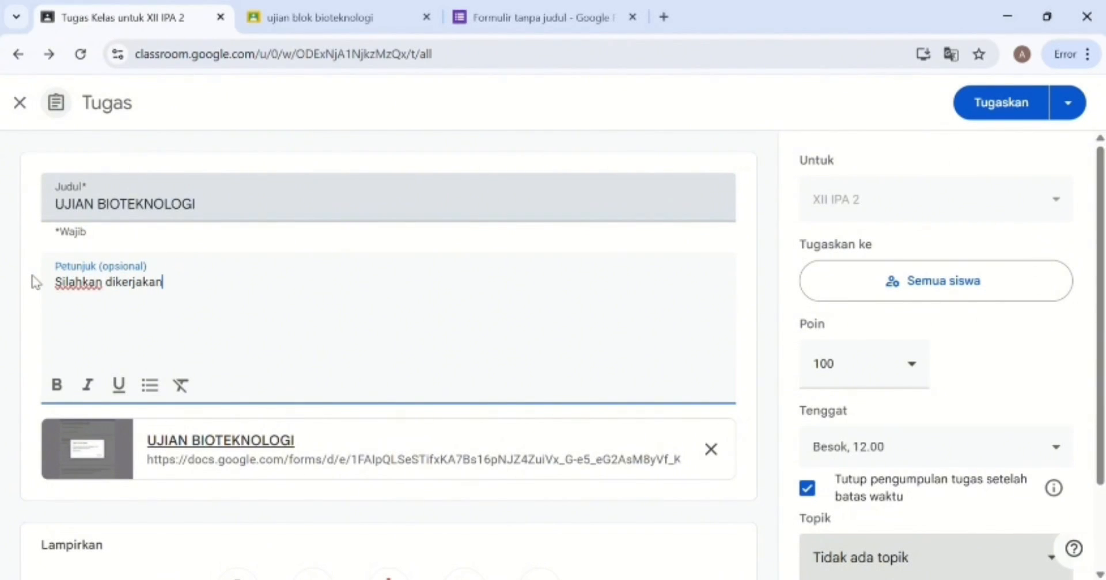
type(" ananda")
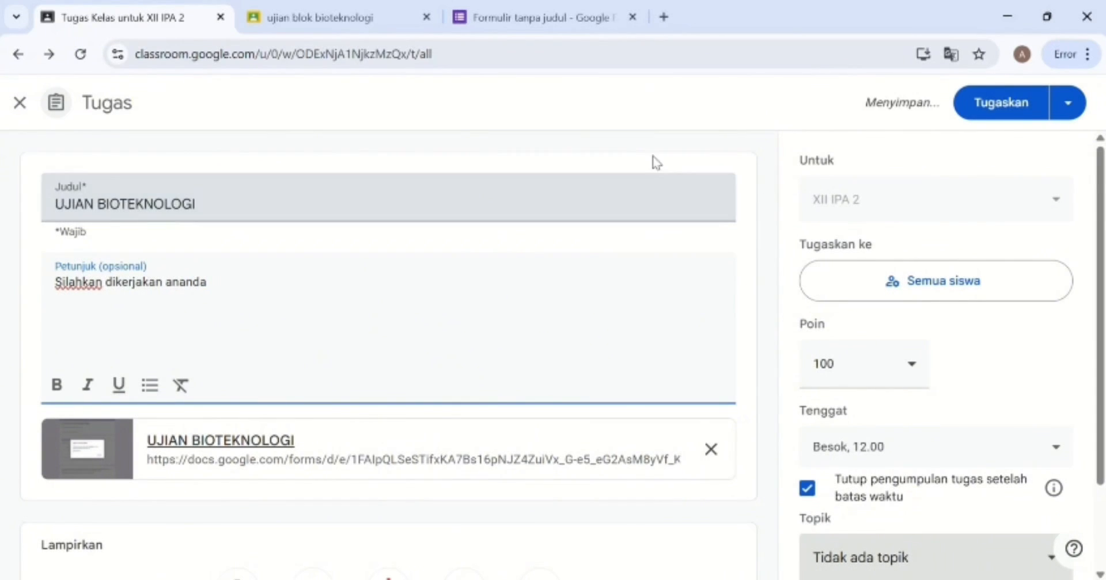
left_click(1000, 115)
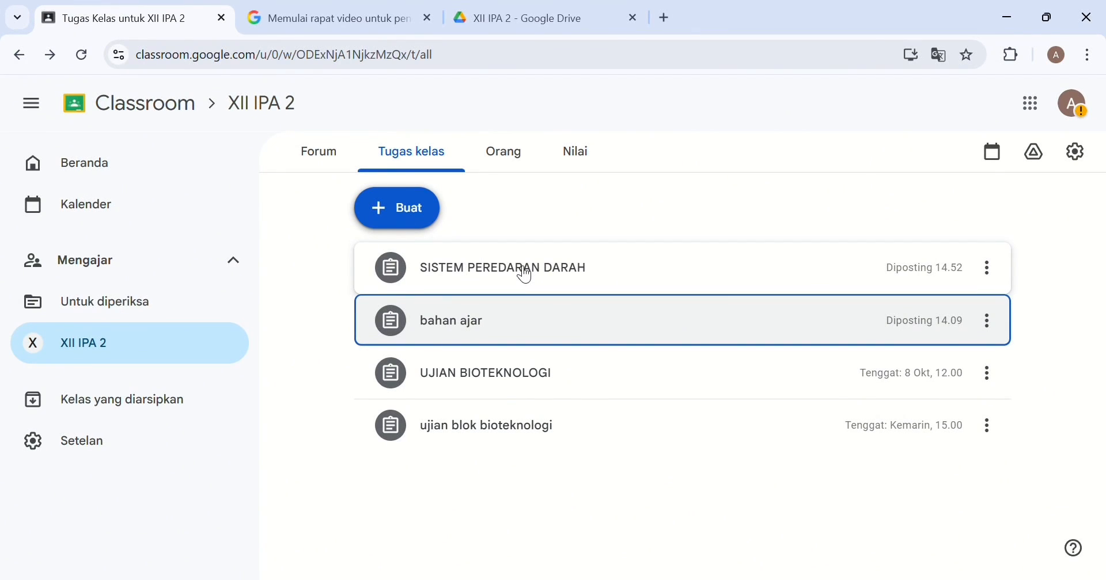
Create an assignment titled SISTEM PEREDARAN DARAH with 'SILAHKAN DIKERJAKAN!! DALAM WAKTU 3 MENIT'.
left_click(416, 205)
left_click(408, 262)
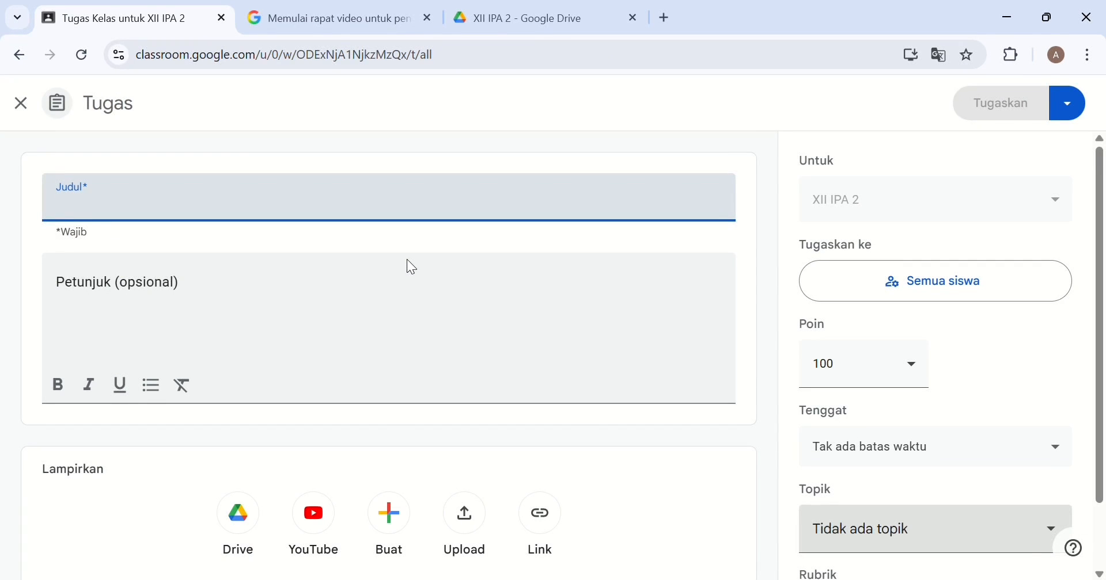
type("SSIST")
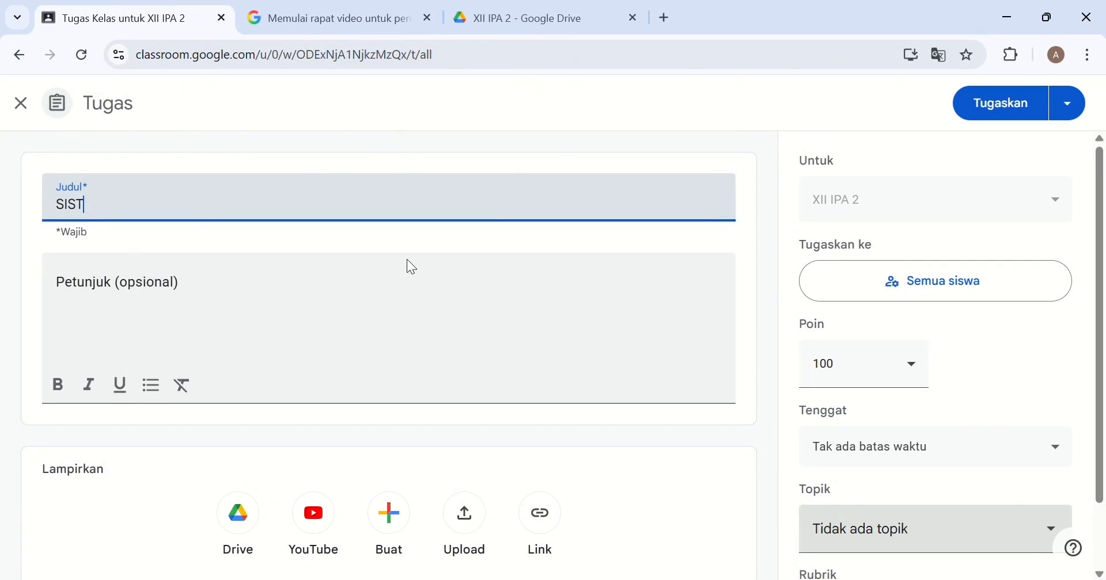
type("EM PEREDARAN DARAH")
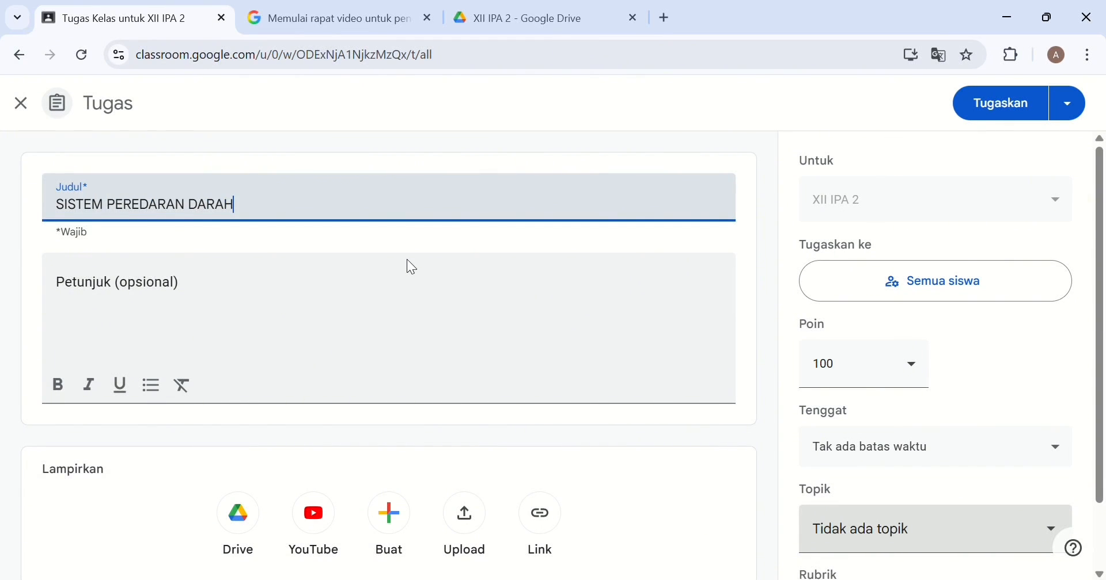
left_click(223, 306)
type("S")
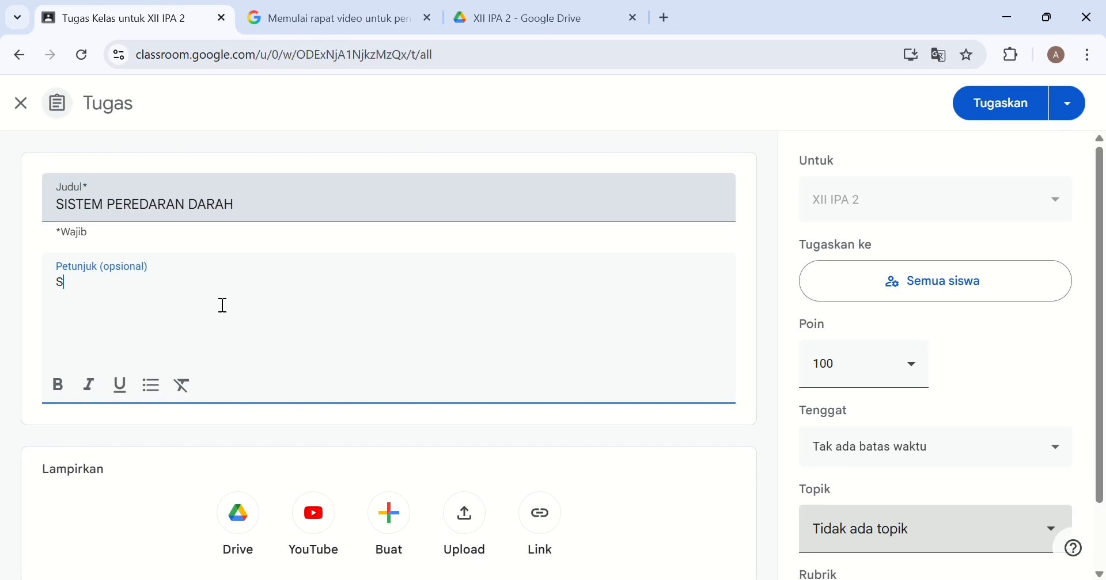
type("ILAHKAN DIKERJAKAN")
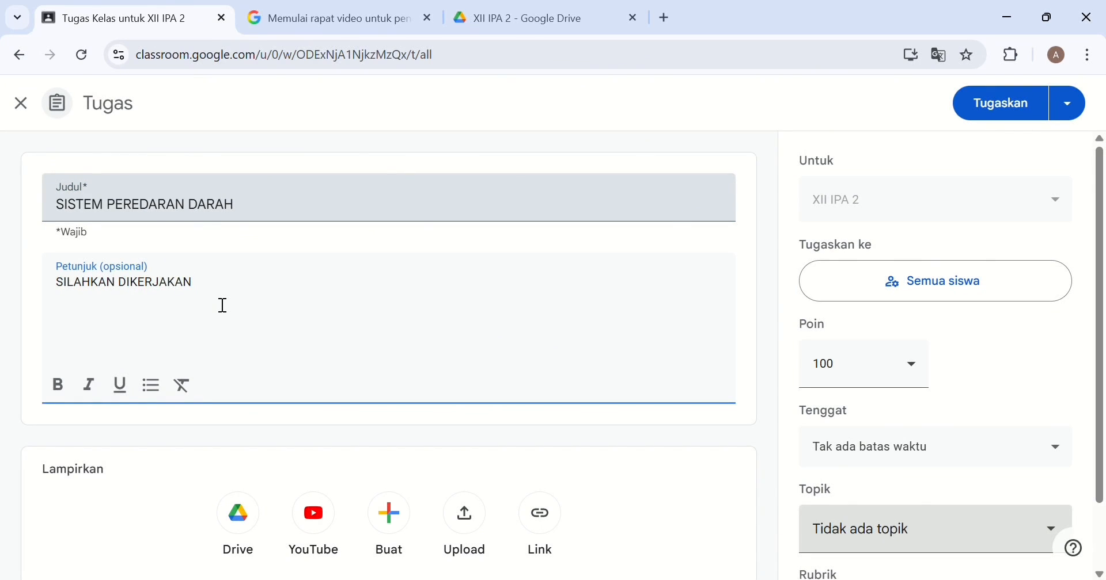
type("!! DALAM WAKTU")
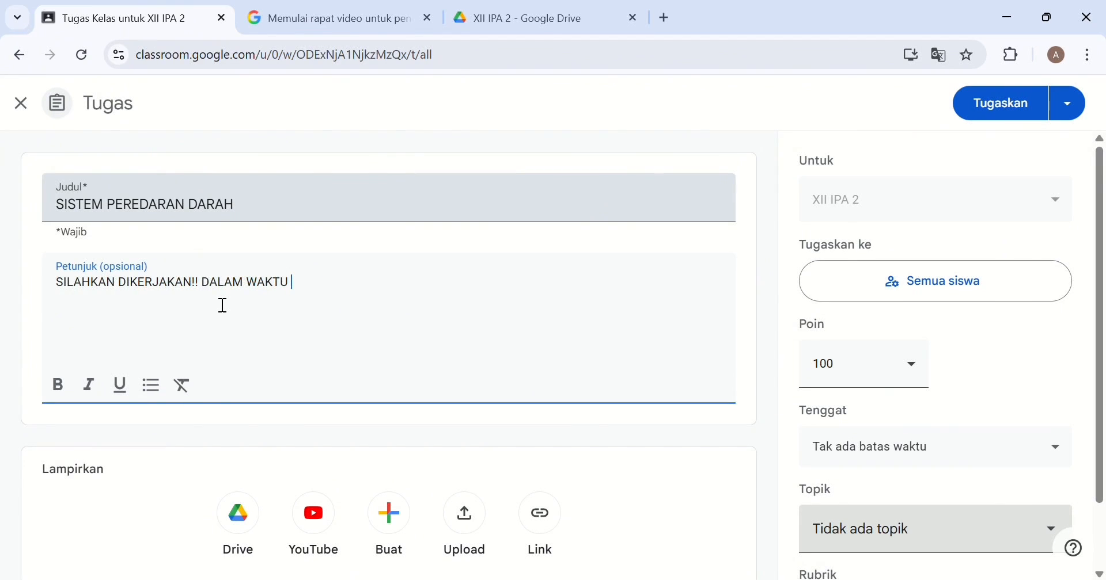
type(" 3 MENIT")
Attach the copied Wayground quiz link.
left_click(542, 518)
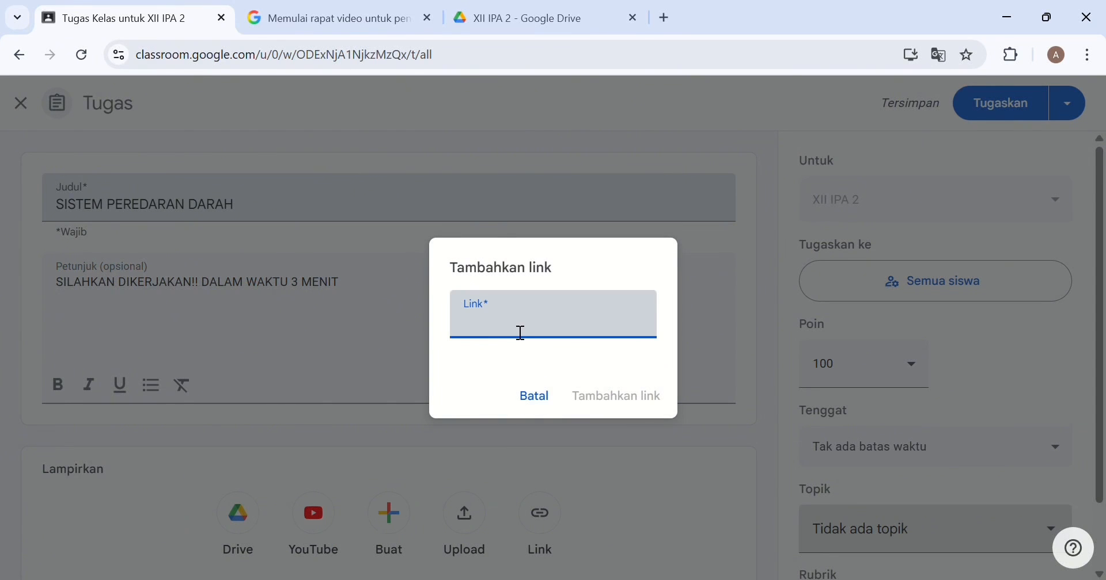
type("https://wayground.com/join?gc=66522122")
left_click(617, 391)
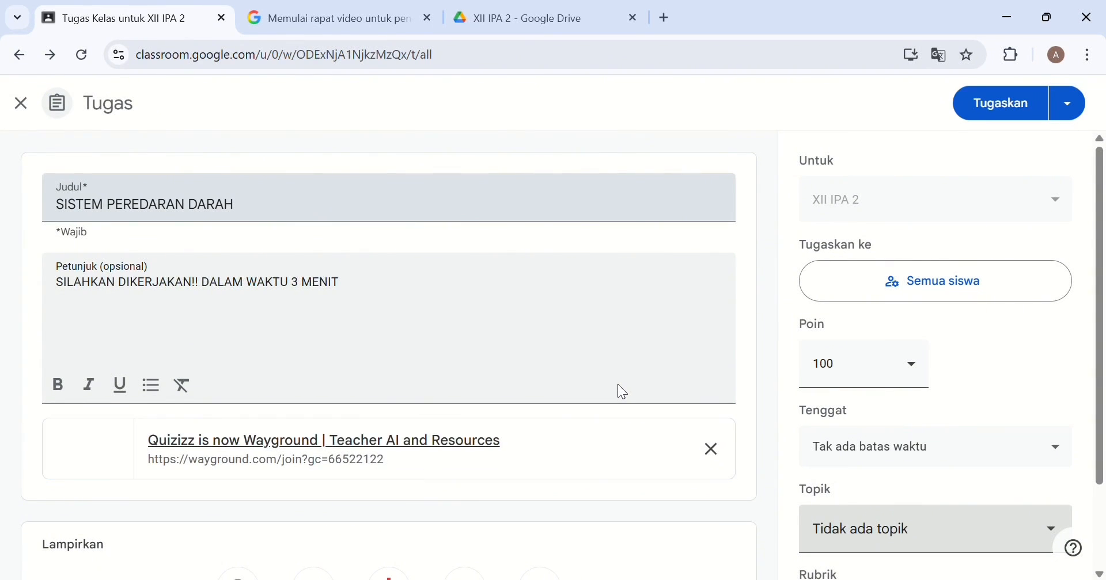
Assign SISTEM PEREDARAN DARAH, then return to XII IPA 2's Tugas kelas page.
left_click(1023, 109)
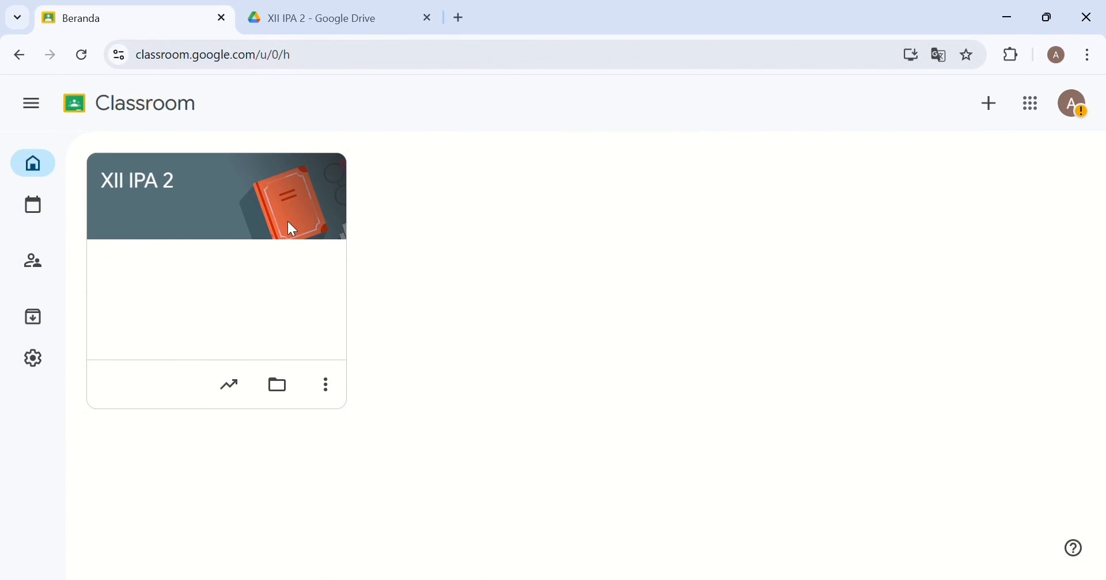
left_click(36, 113)
left_click(87, 352)
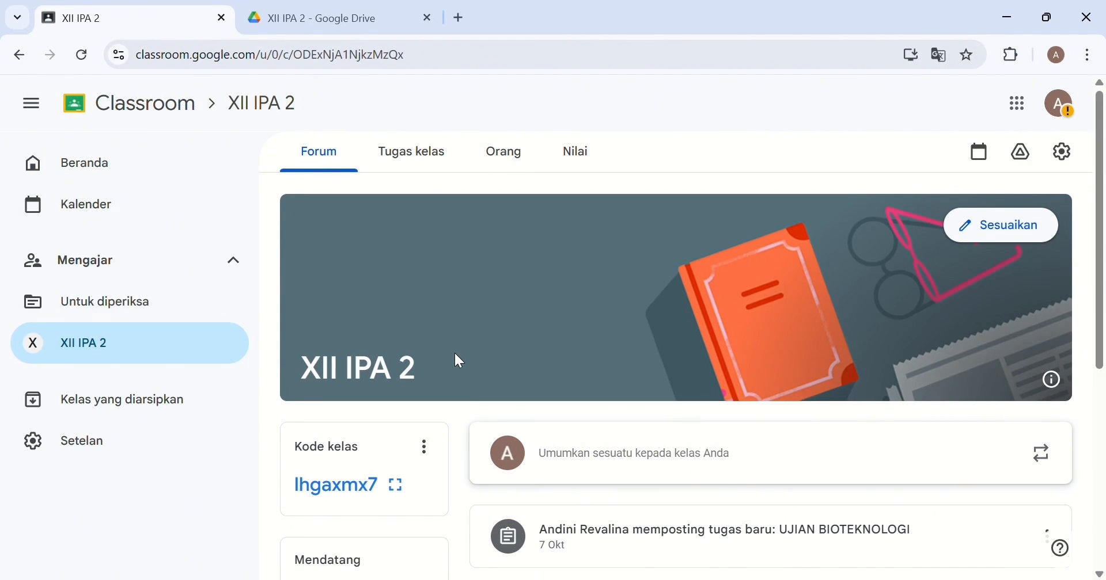
scroll(455, 355, "down", 4)
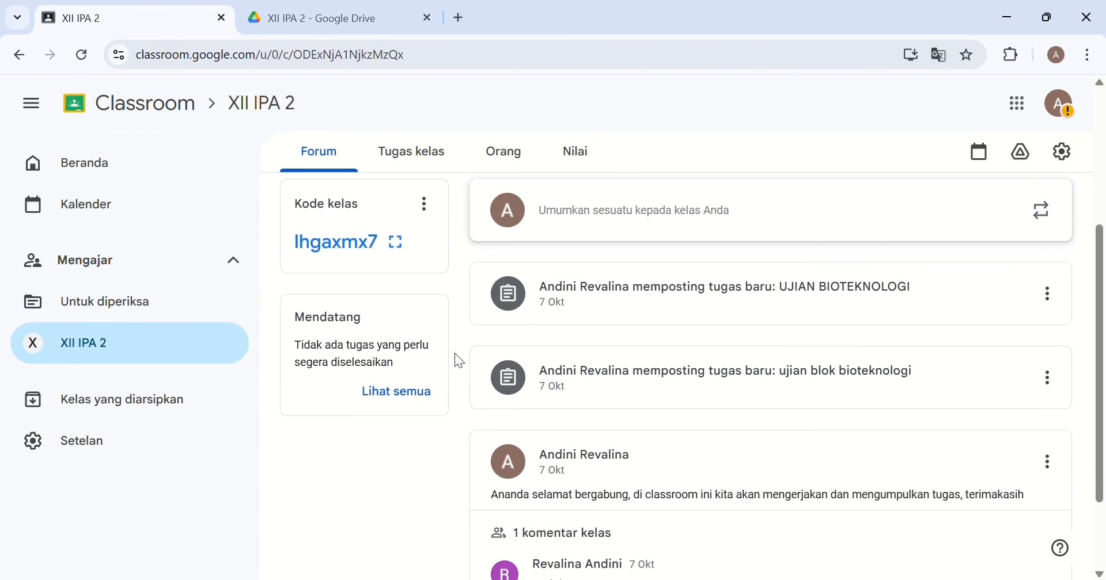
scroll(459, 361, "down", 2)
scroll(459, 361, "up", 3)
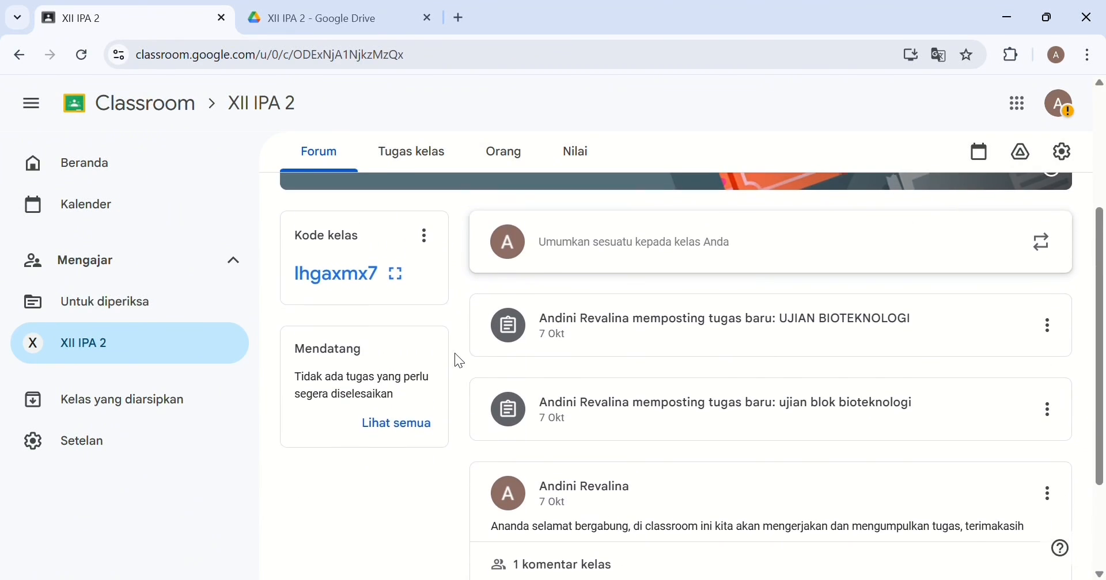
scroll(454, 360, "up", 1)
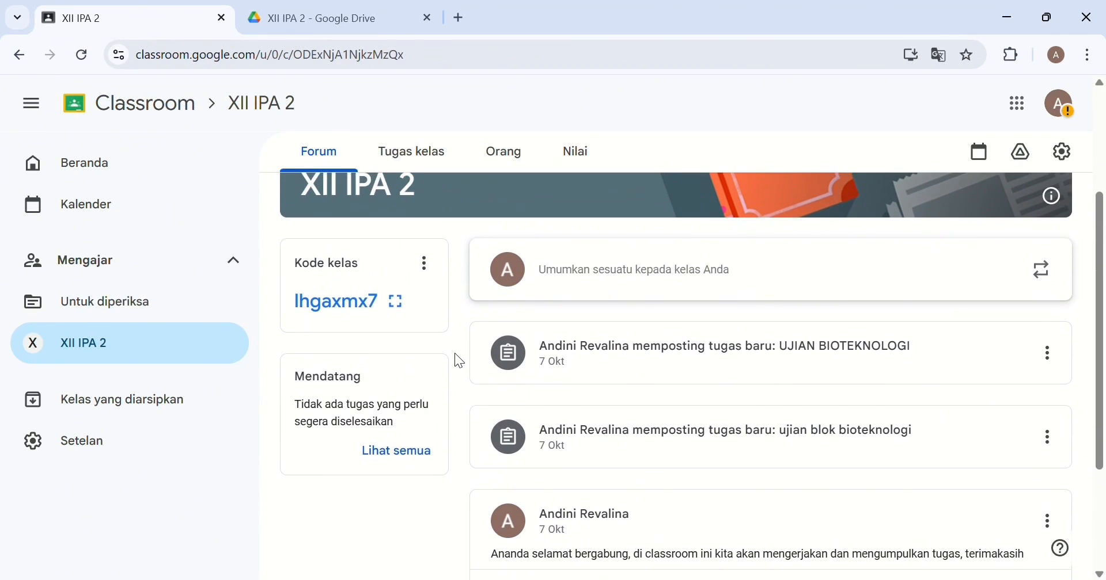
left_click(431, 157)
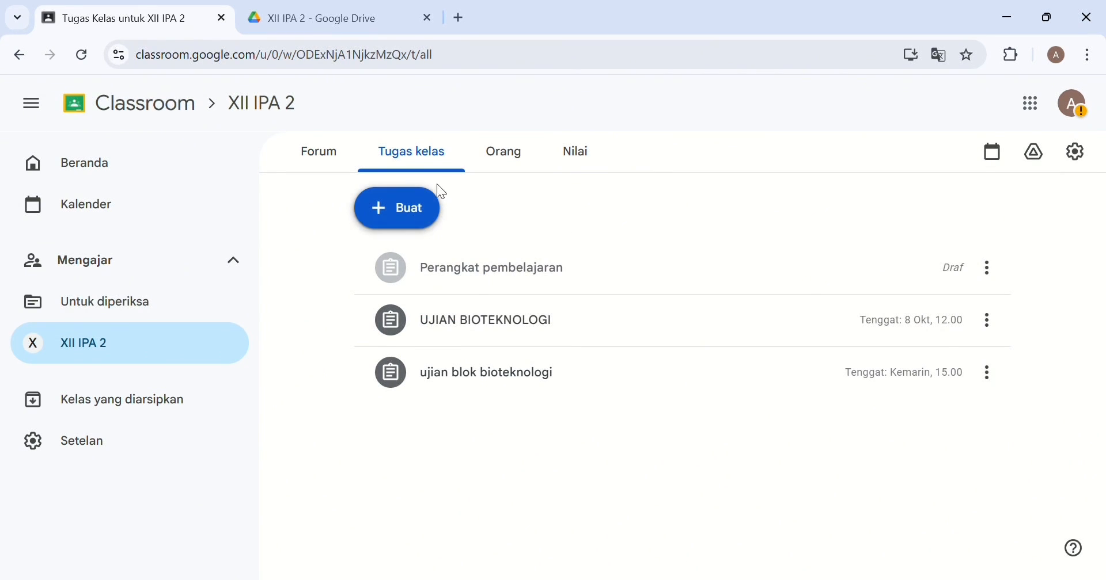
Open a blank XII IPA 2 assignment with the scheduling notice closed and Judul active.
left_click(415, 213)
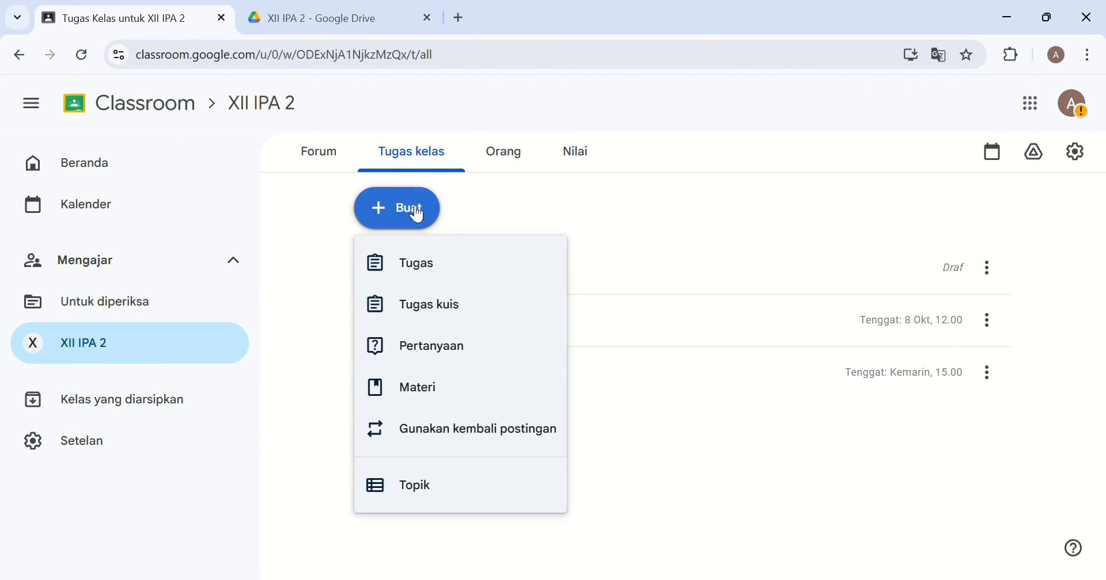
left_click(431, 268)
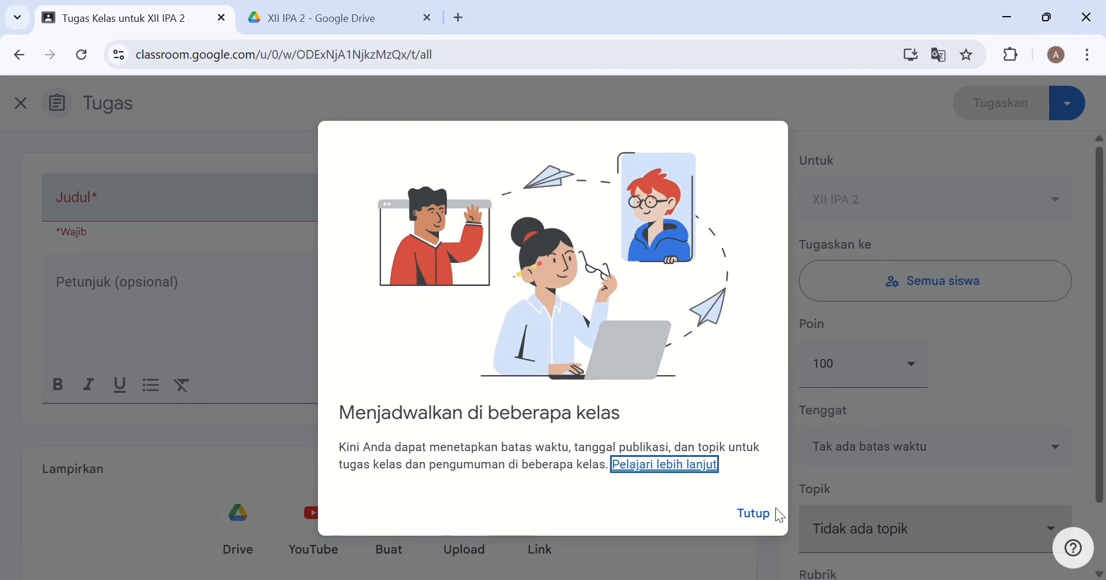
left_click(754, 514)
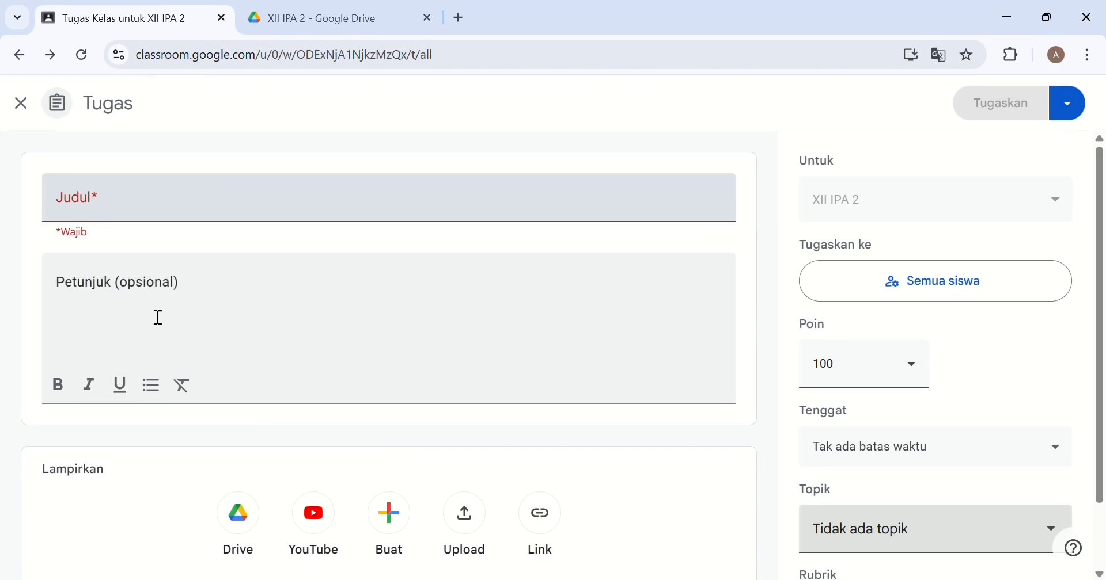
scroll(248, 292, "down", 2)
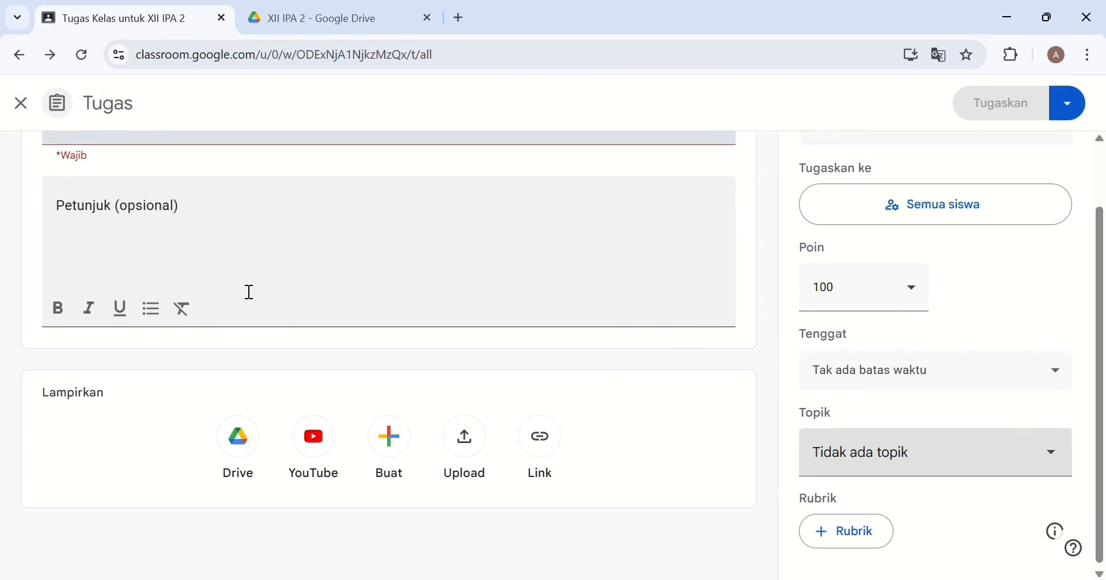
scroll(248, 291, "up", 2)
left_click(181, 222)
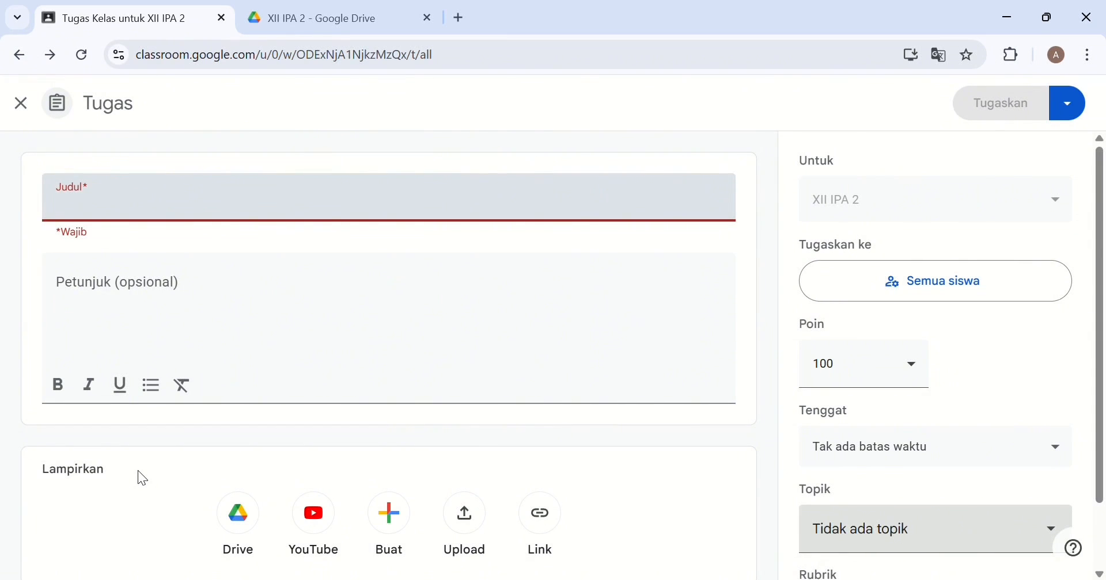
scroll(137, 471, "down", 2)
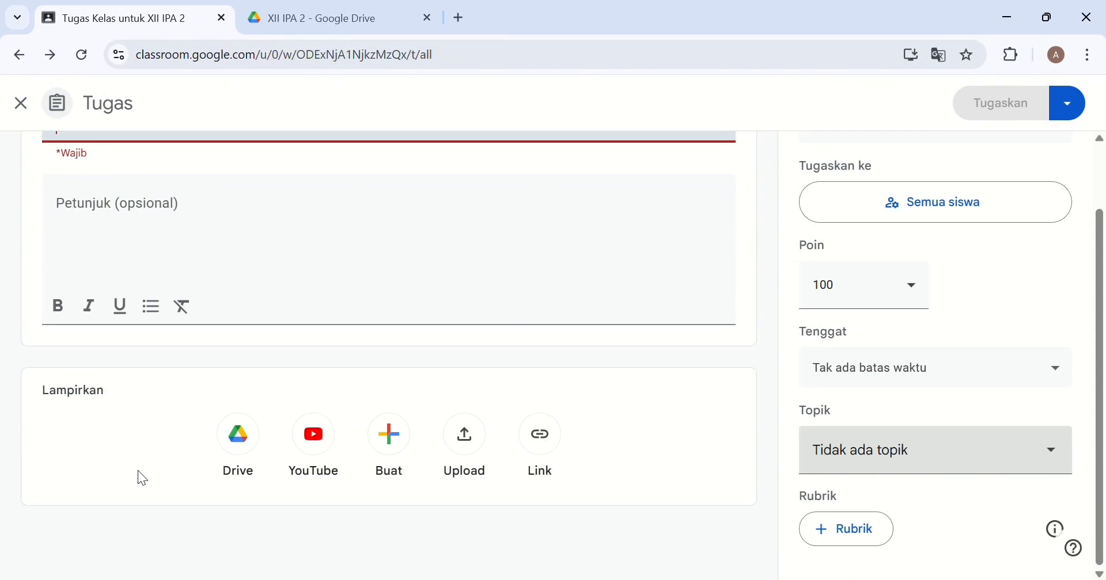
Attach the Perangkat Pembelajaran Drive folder link with students able to view only.
left_click(539, 436)
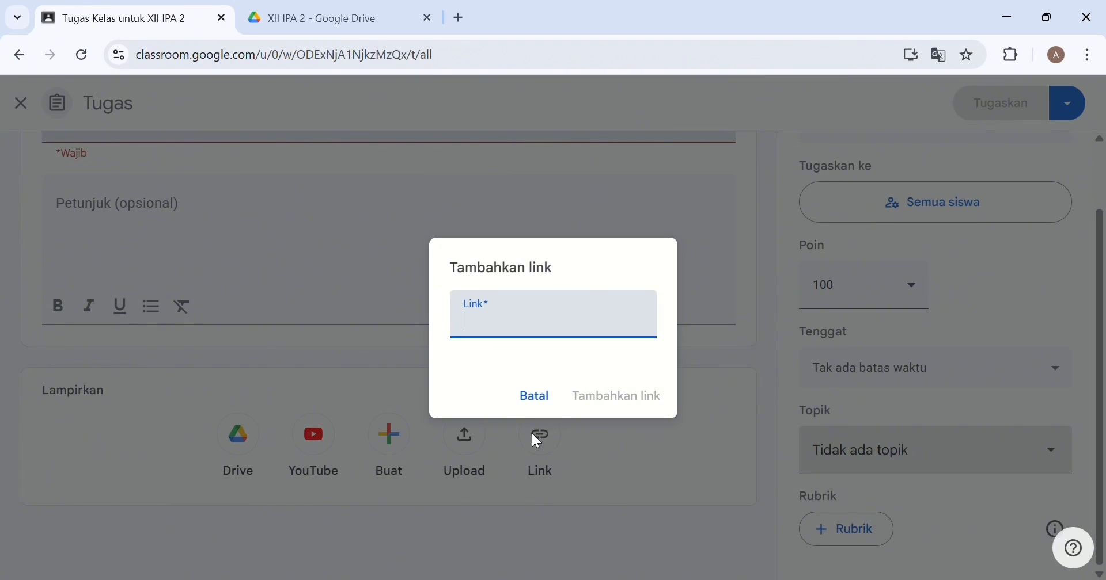
key("ctrl+v")
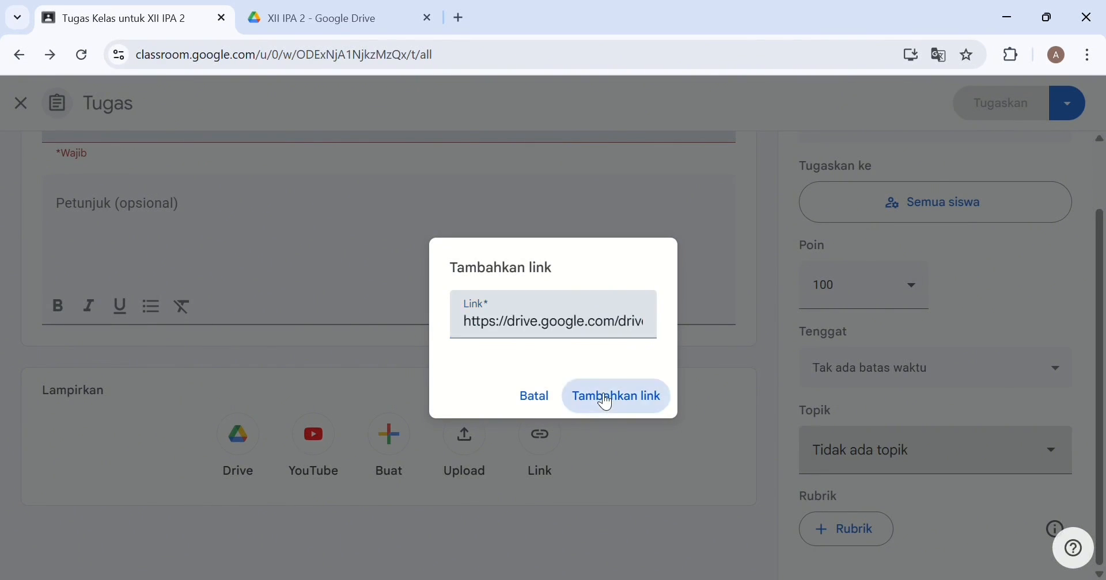
left_click(606, 401)
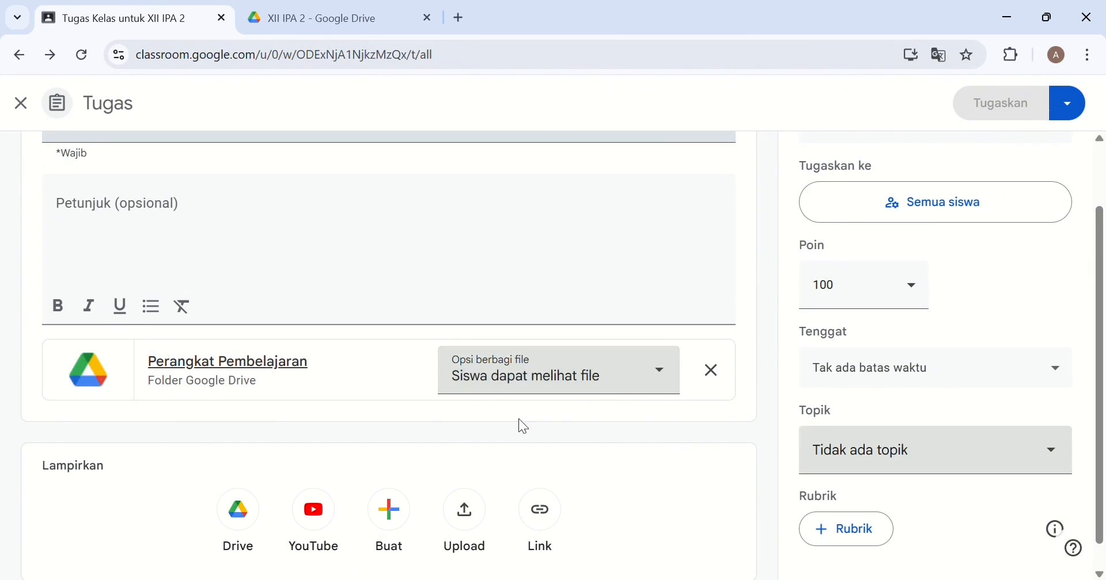
scroll(705, 426, "down", 1)
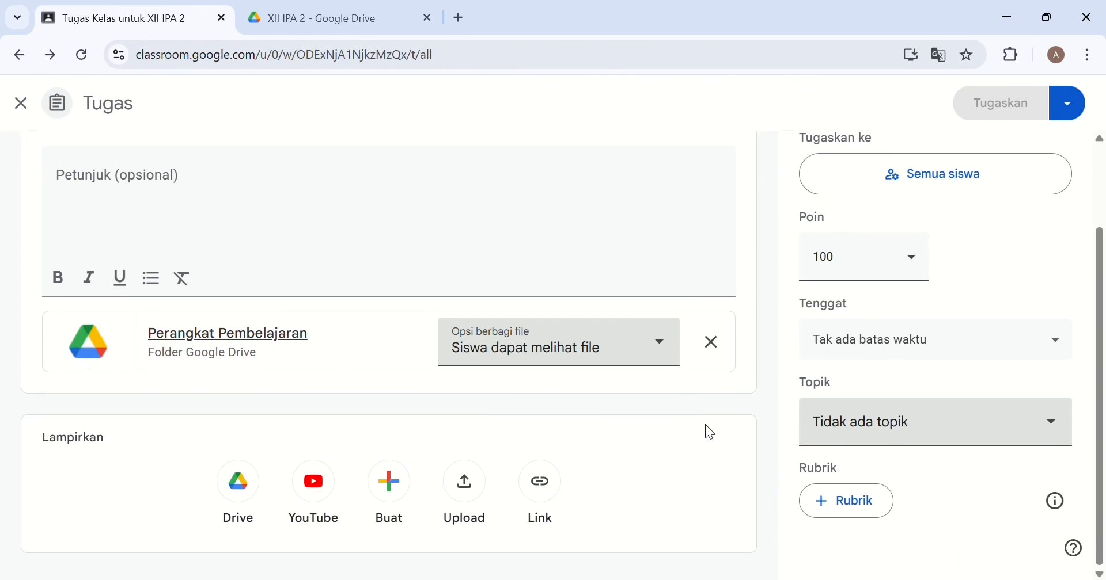
left_click(663, 357)
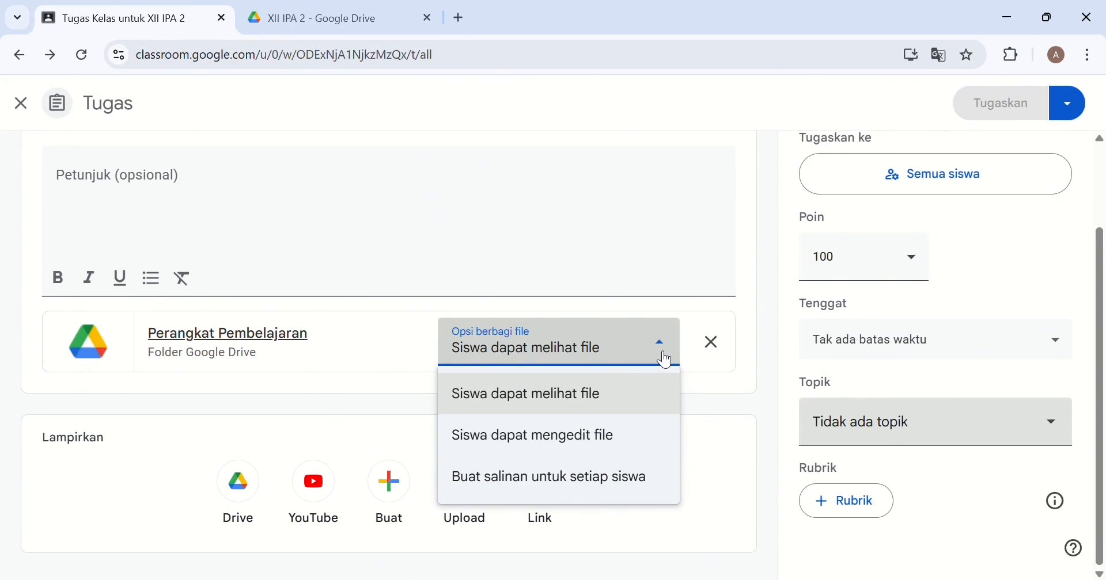
left_click(625, 392)
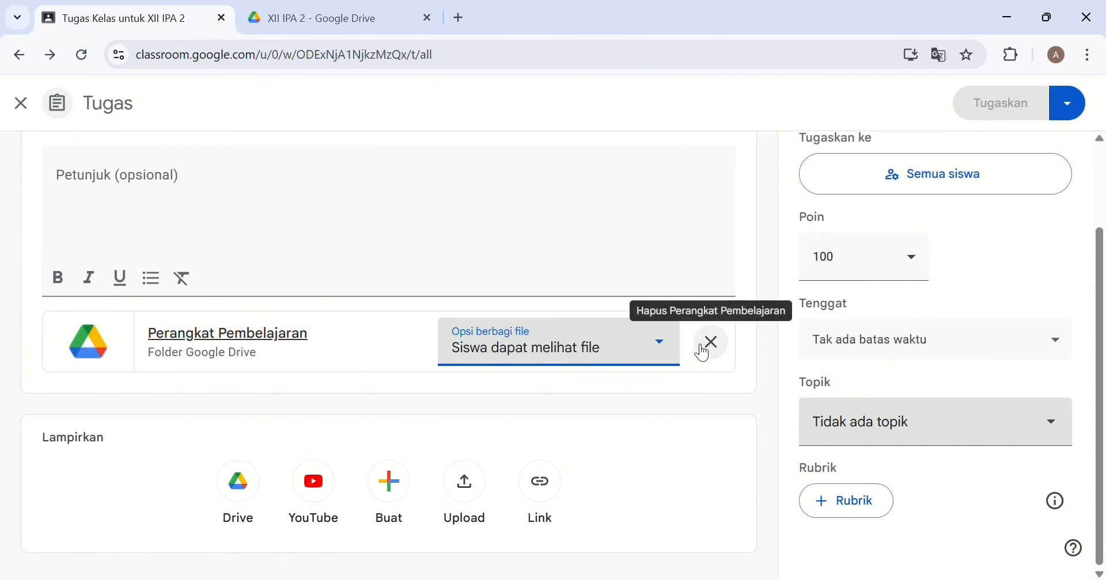
Assign the assignment to all students.
scroll(703, 350, "up", 2)
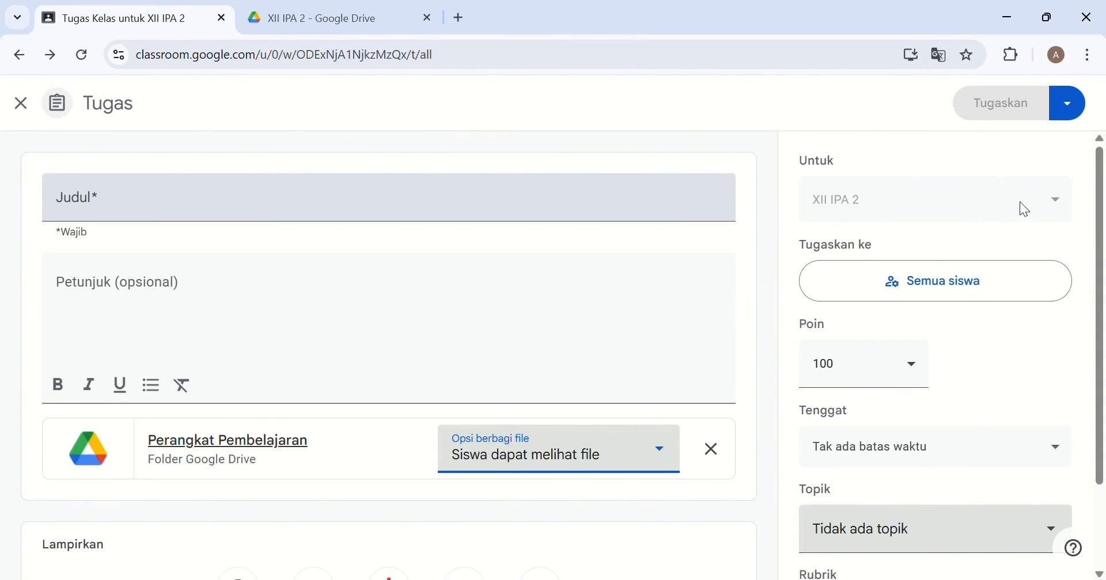
left_click(1008, 281)
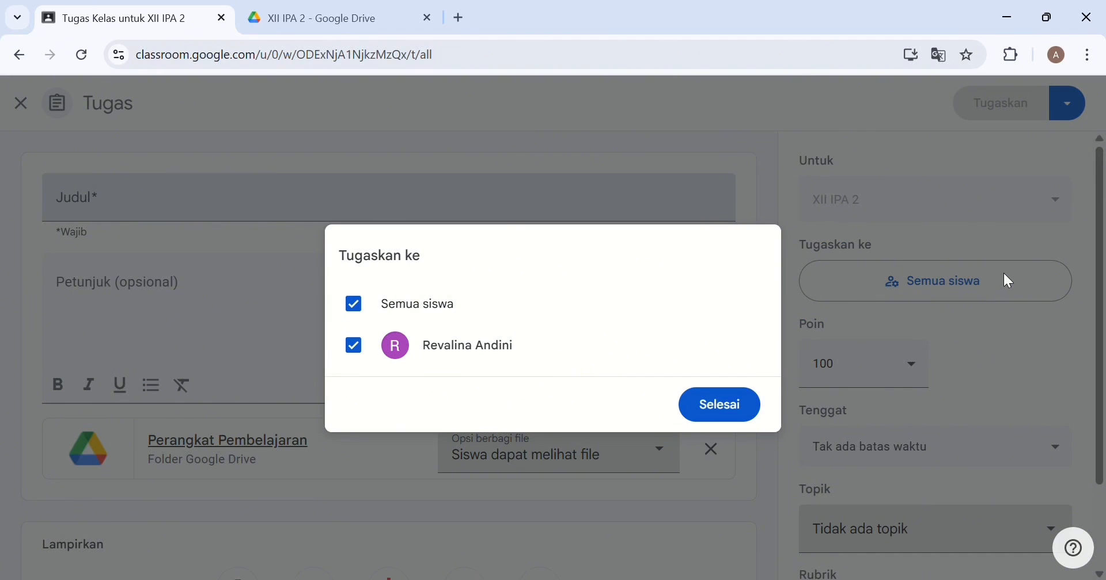
left_click(736, 408)
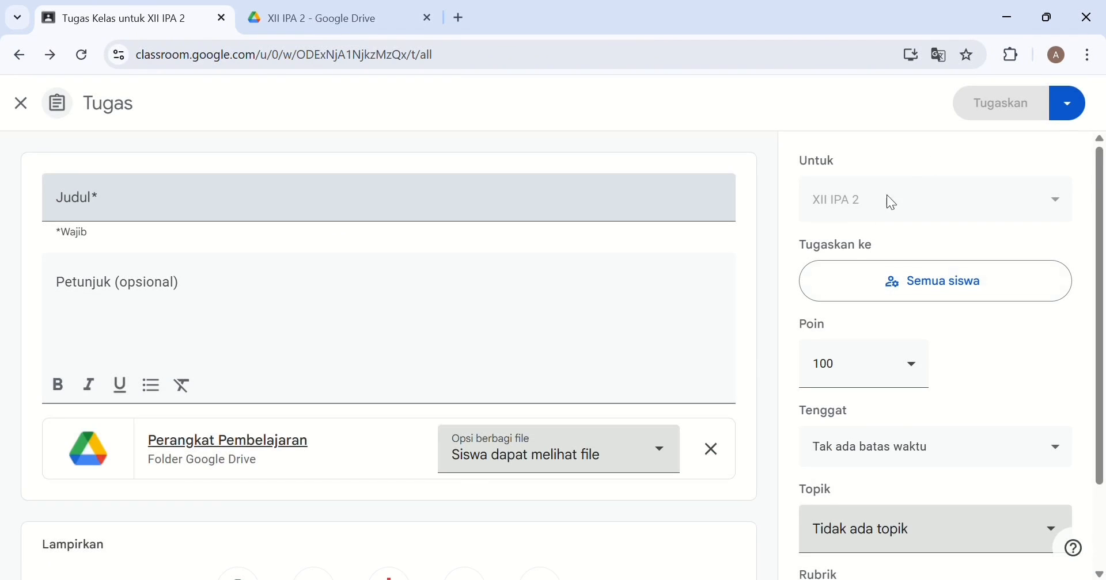
scroll(989, 144, "down", 2)
scroll(989, 143, "up", 2)
Title it 'bahan ajar', add 'silahkan dibaca dan dipahami' instructions, and post it.
left_click(161, 209)
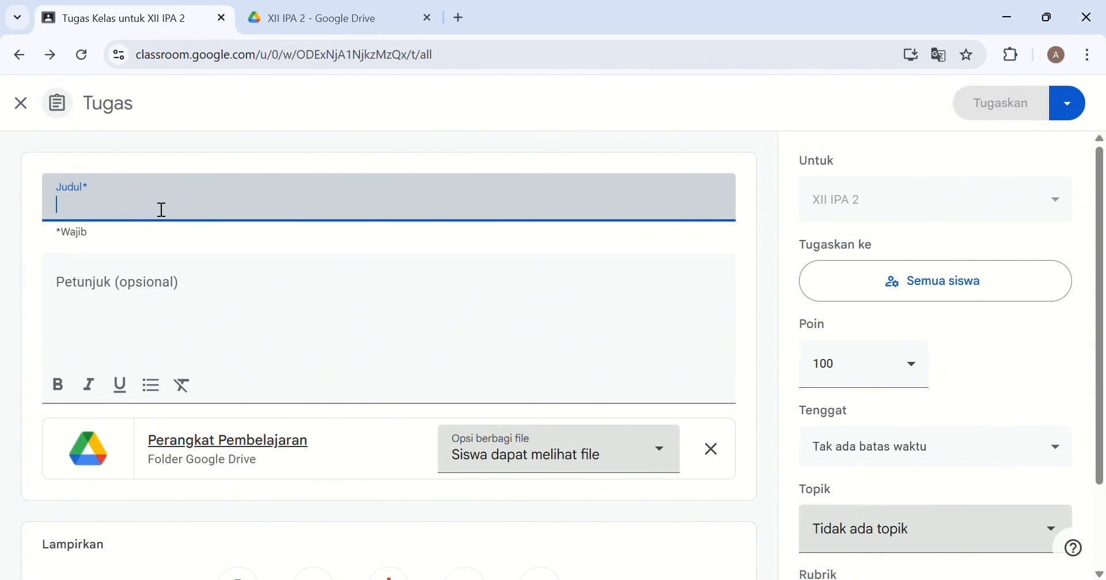
type("sis")
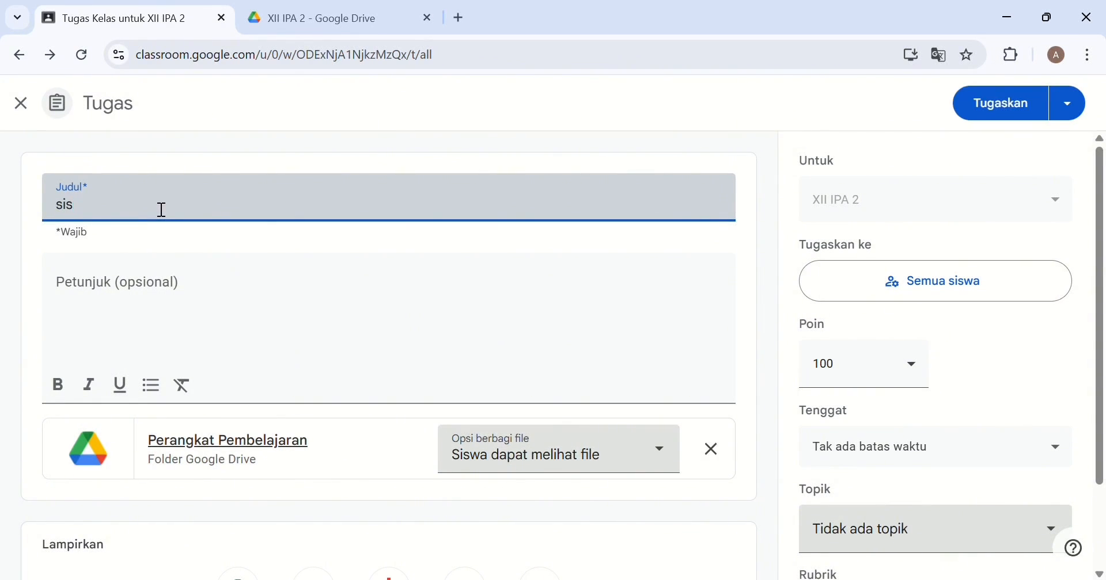
type("tem")
key("BackSpace")
key("BackSpace")
key("BackSpace")
key("BackSpace")
key("BackSpace")
key("BackSpace")
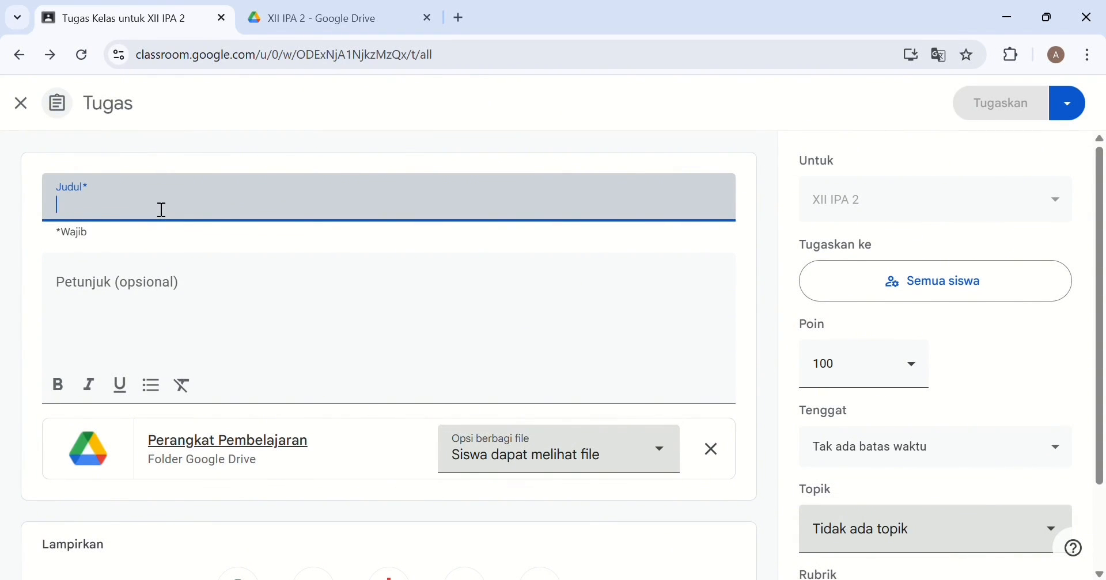
type("bahan a")
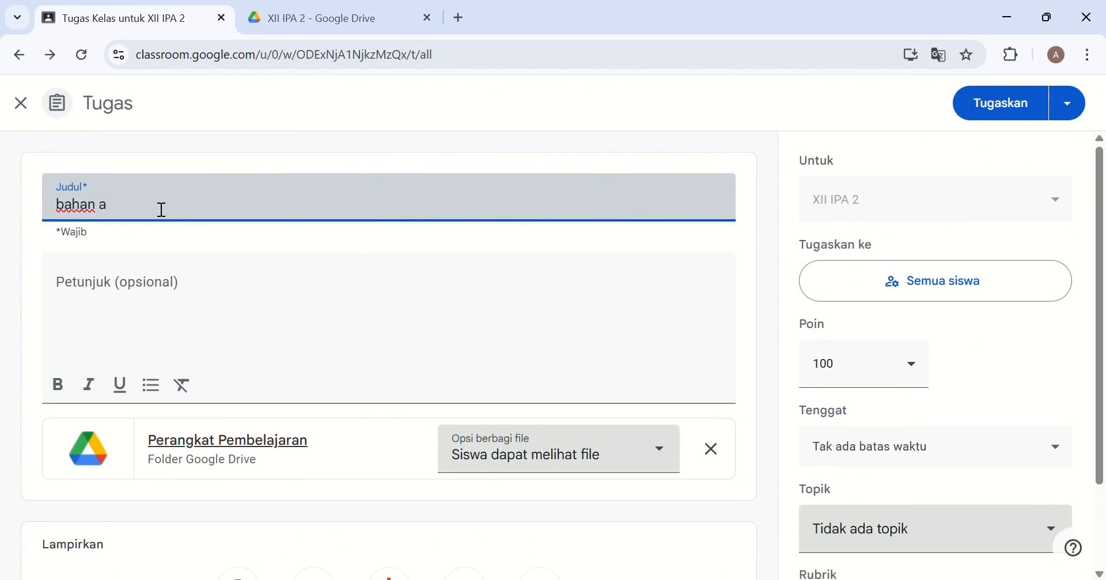
type("qjarjar s")
left_click(154, 290)
type("s")
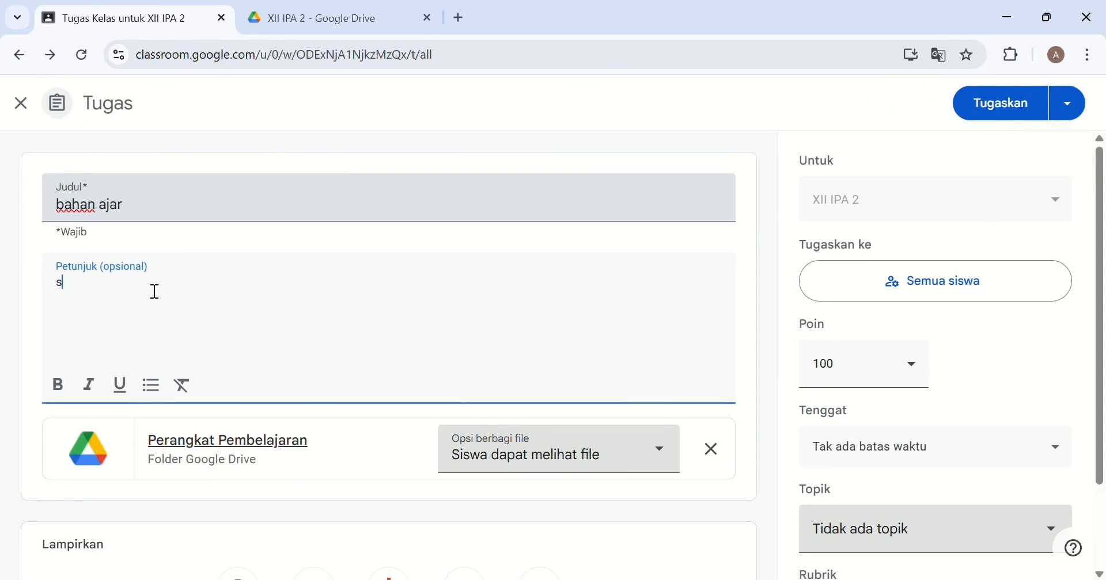
type("ilahkan dibaca da")
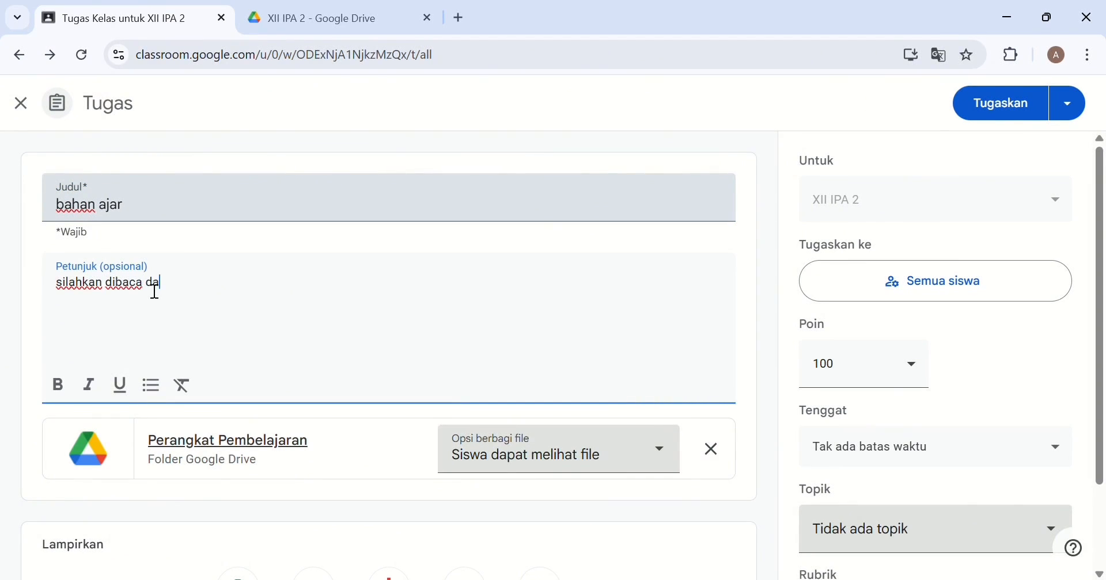
type("n dipahami")
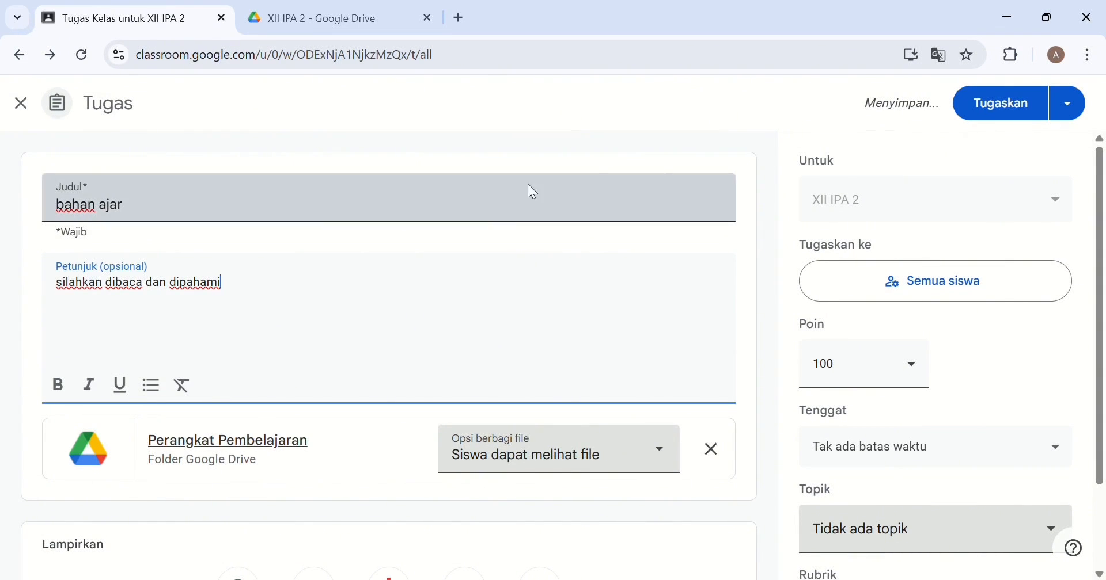
left_click(979, 112)
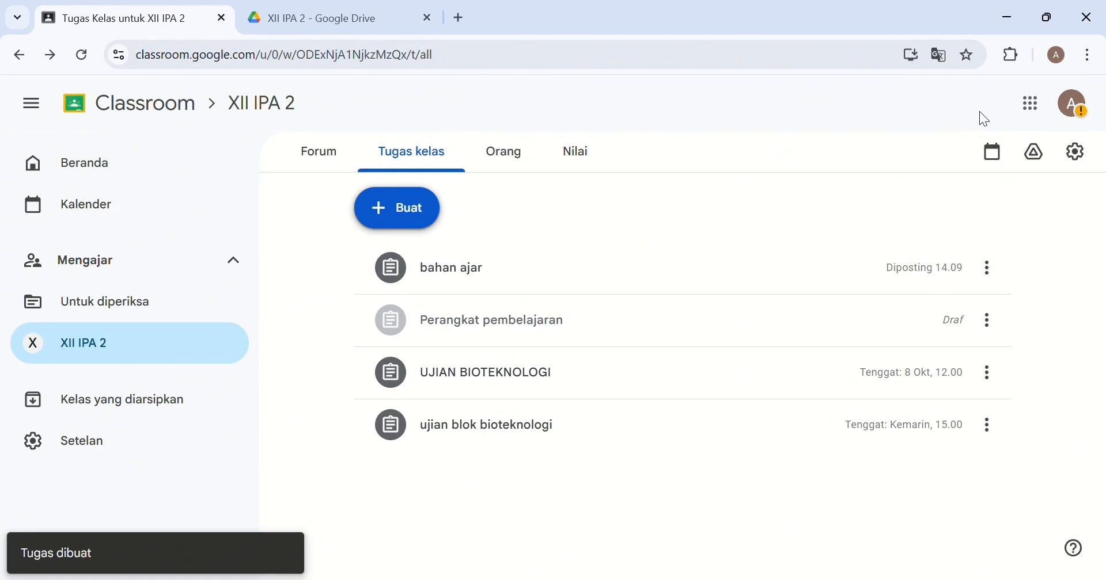
Delete the leftover Perangkat pembelajaran draft.
left_click(991, 324)
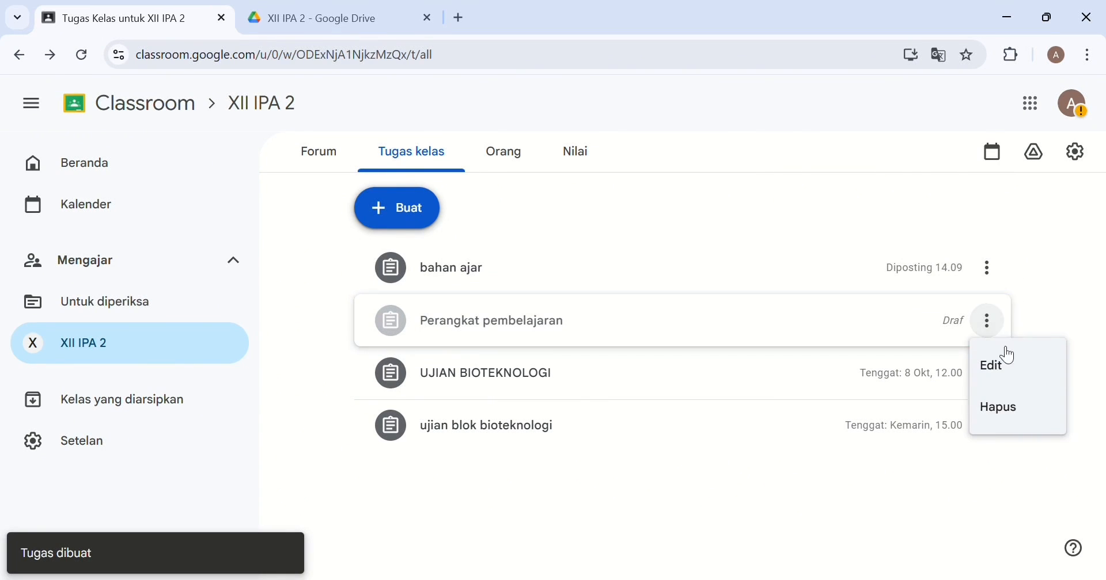
left_click(1004, 406)
left_click(638, 365)
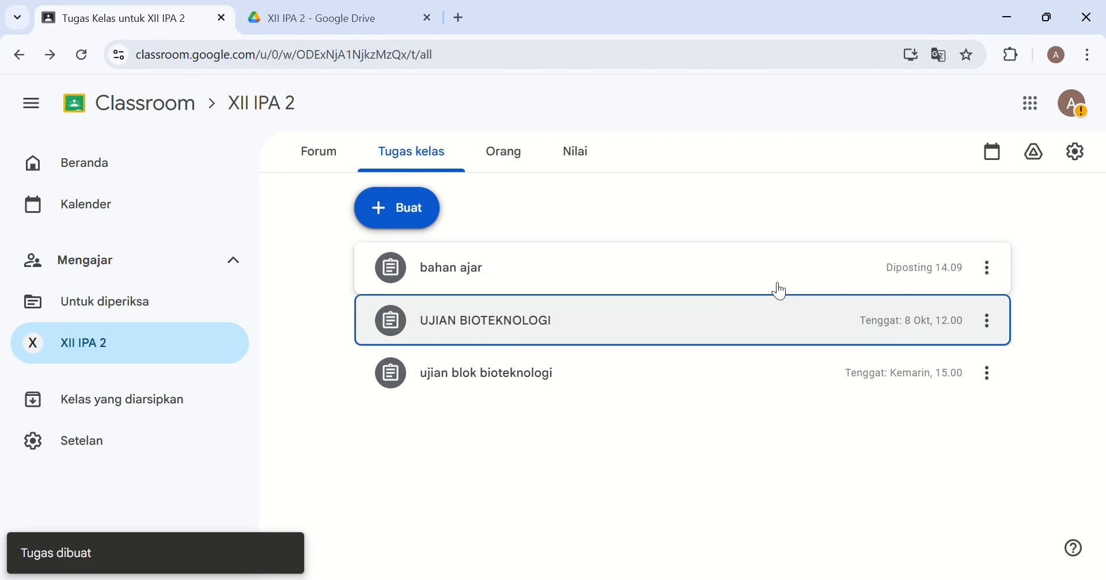
Expand the bahan ajar post to check its details.
left_click(818, 284)
left_click(818, 284)
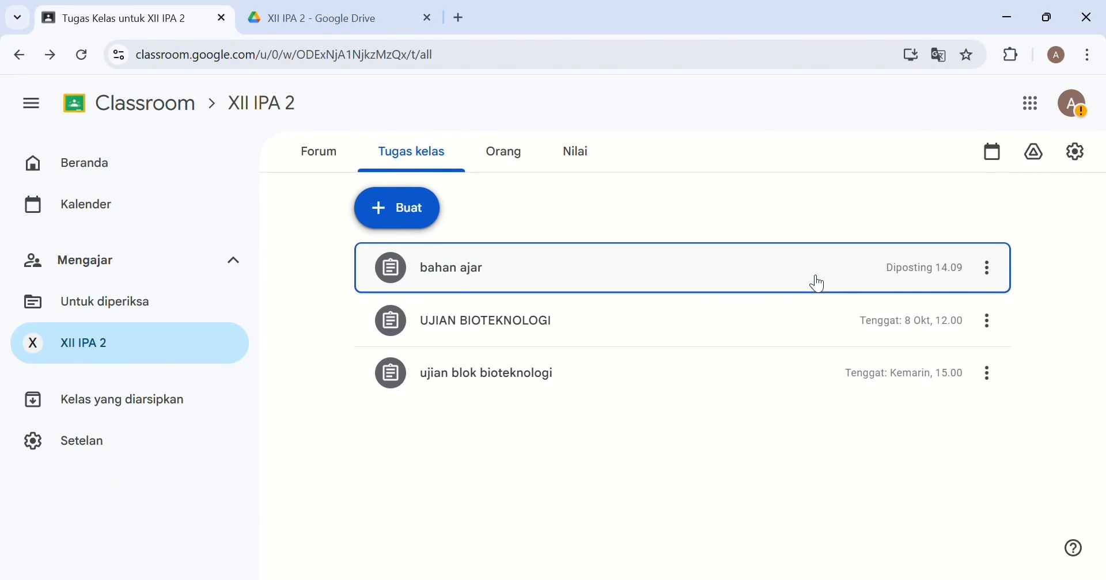
left_click(819, 284)
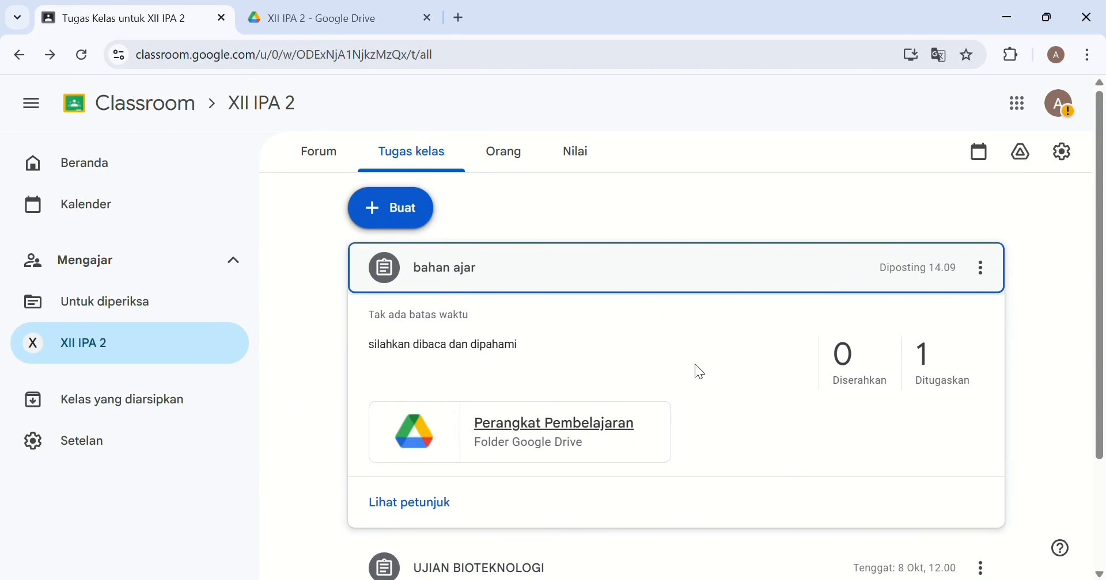
left_click(516, 165)
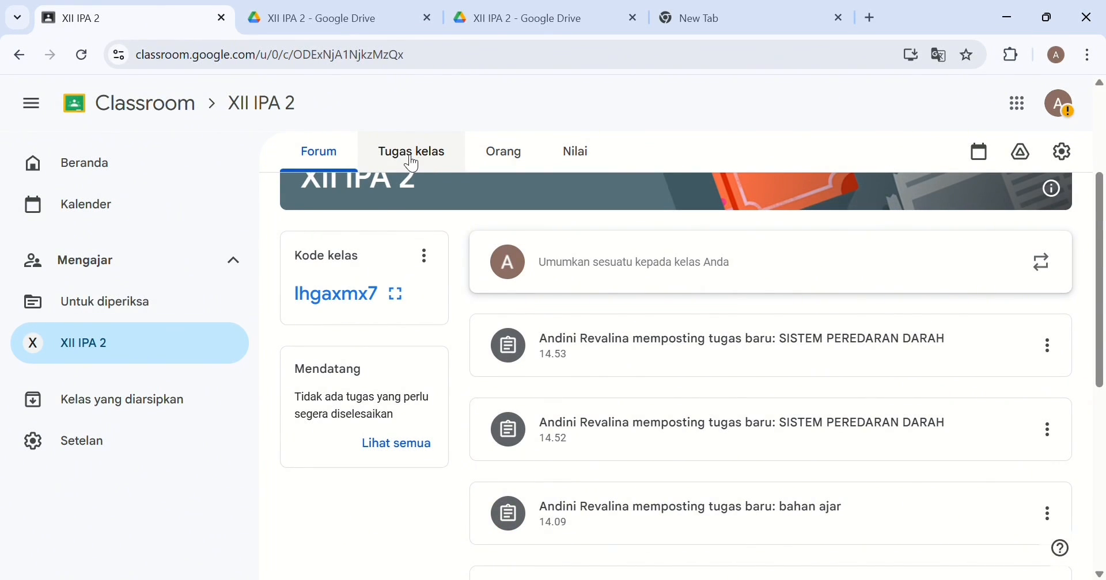
Start a new assignment in Classwork titled 'sistem peredaran darah'.
left_click(403, 149)
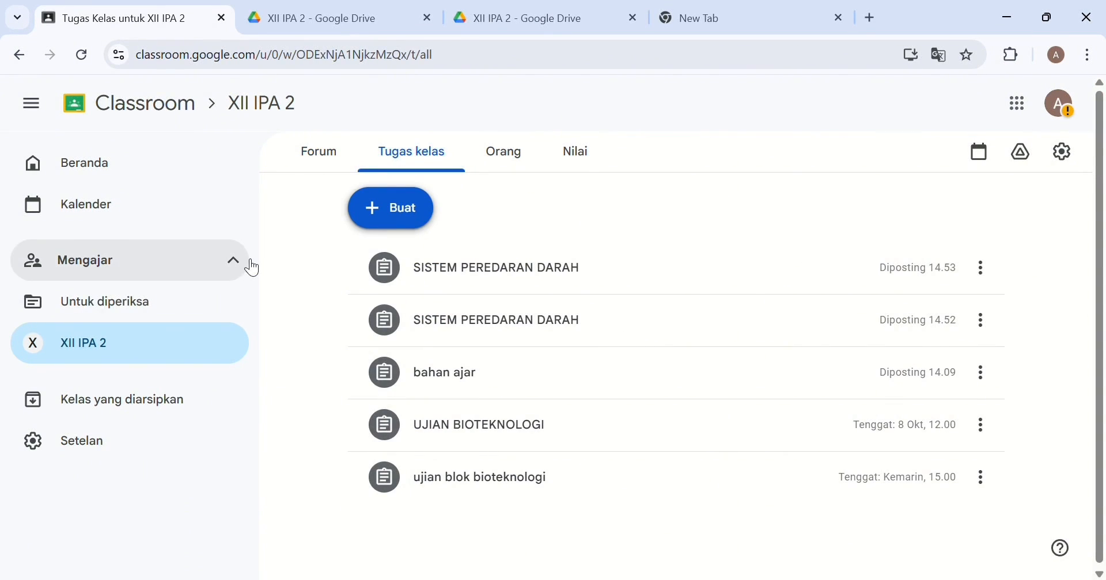
left_click(389, 228)
left_click(404, 270)
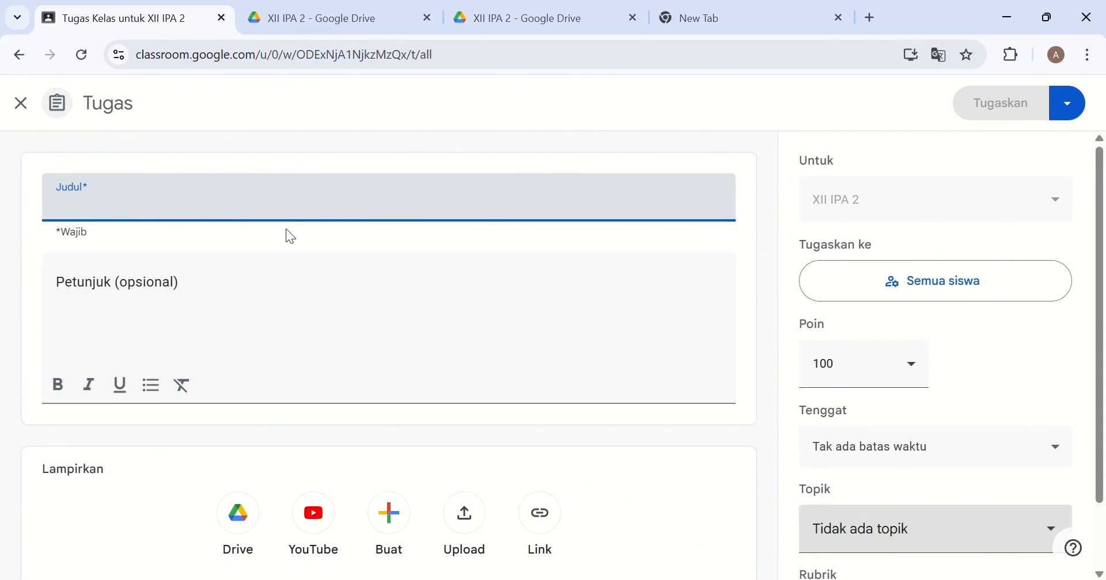
type("sis")
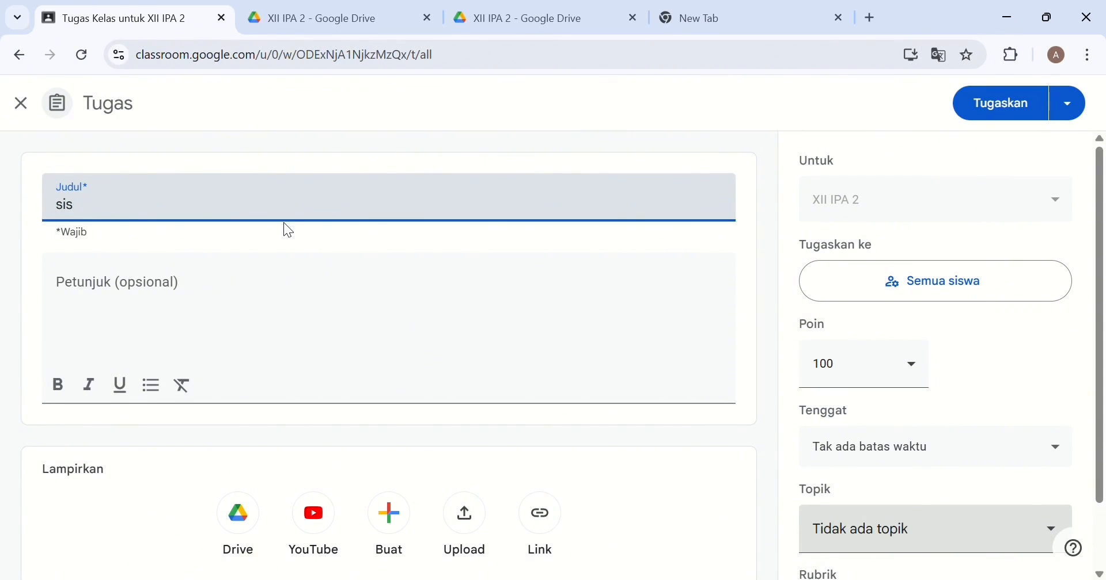
type("tem peredaran darah")
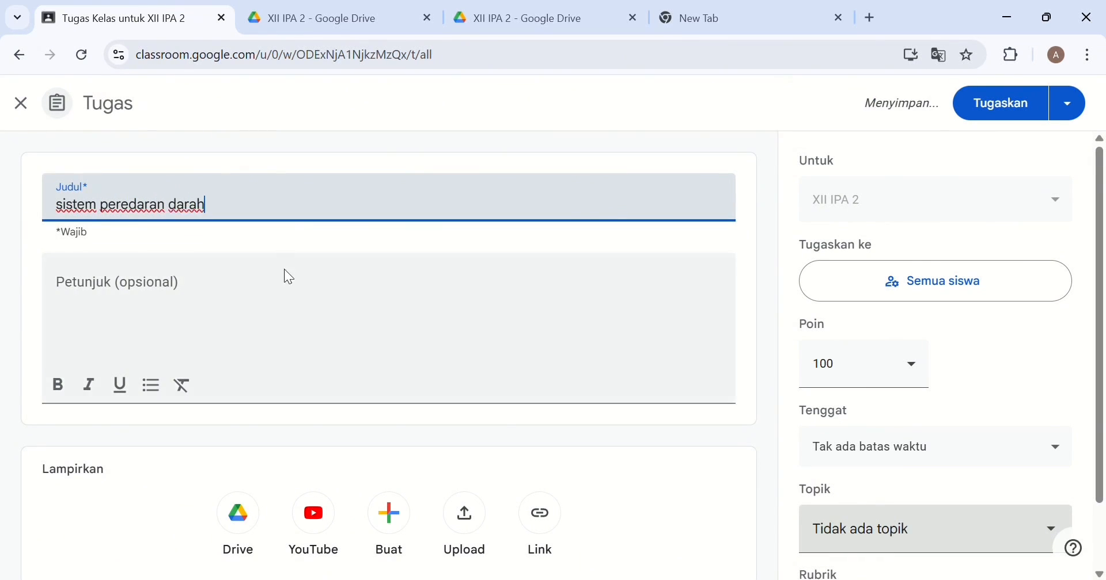
Add the instructions 'sialhkan masuk dan isi abs', attach the class Meet link, and post it.
left_click(293, 289)
type("sial")
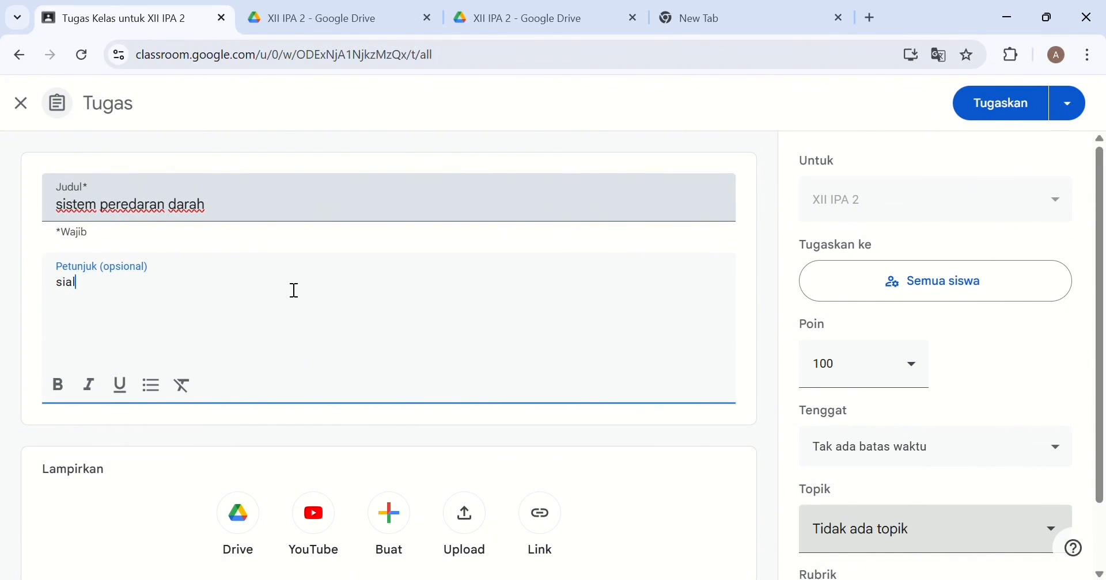
type("hkan masuk ")
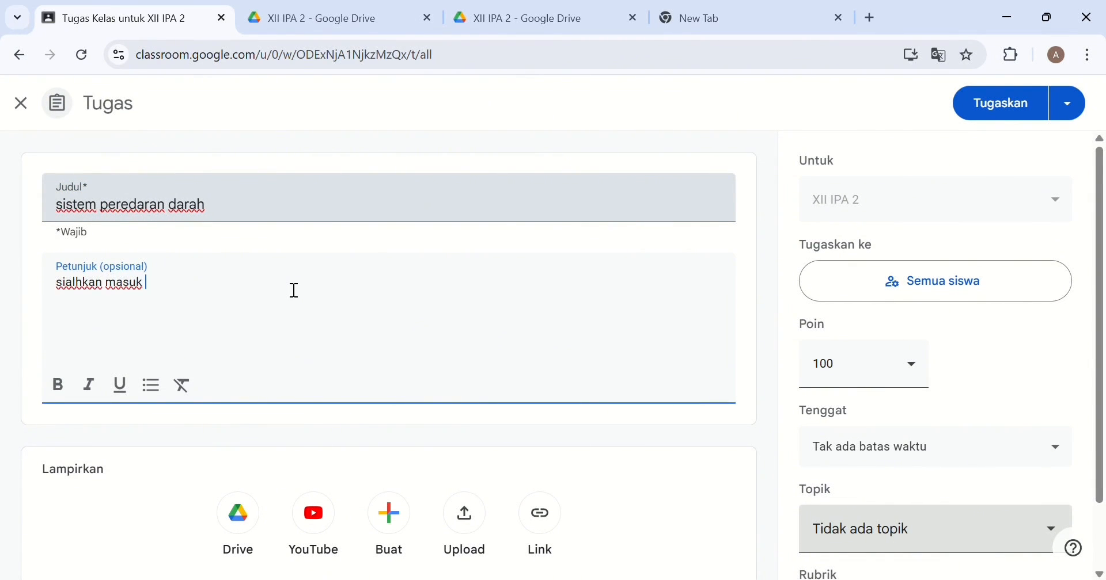
type("dan isi absen")
left_click(557, 527)
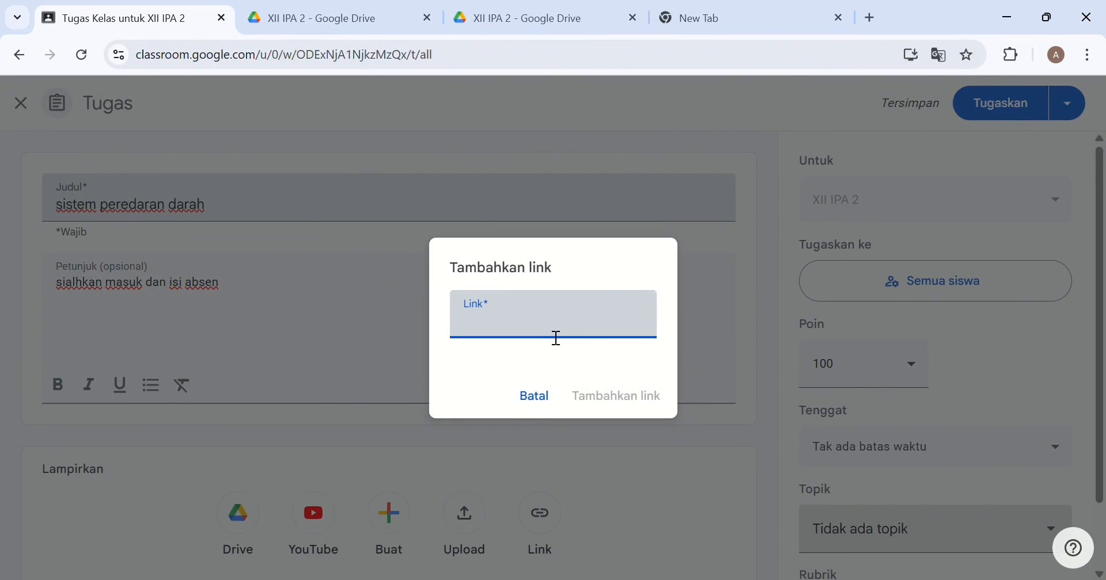
left_click(652, 397)
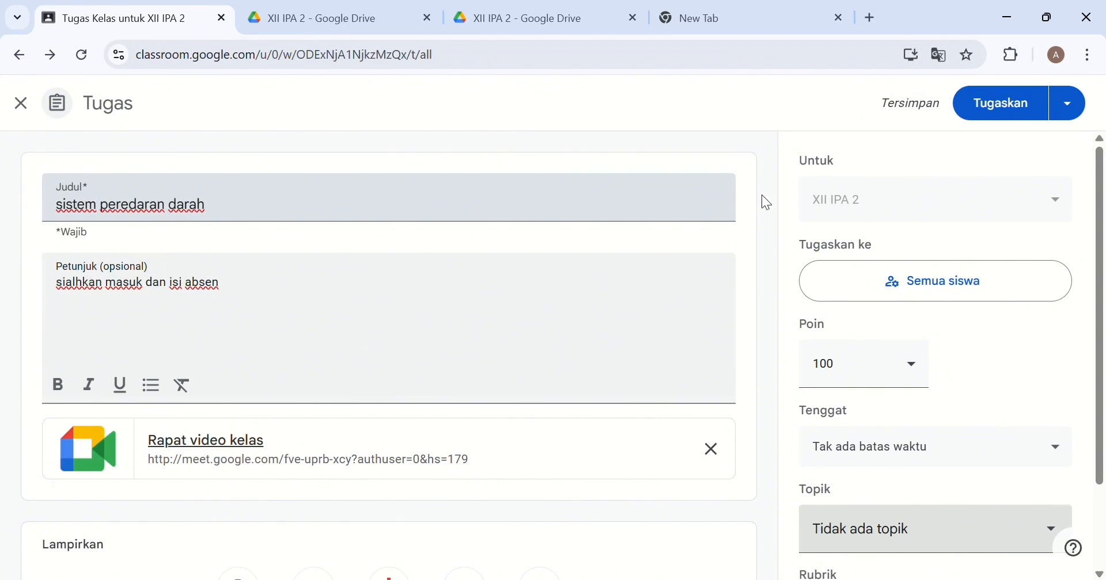
left_click(977, 115)
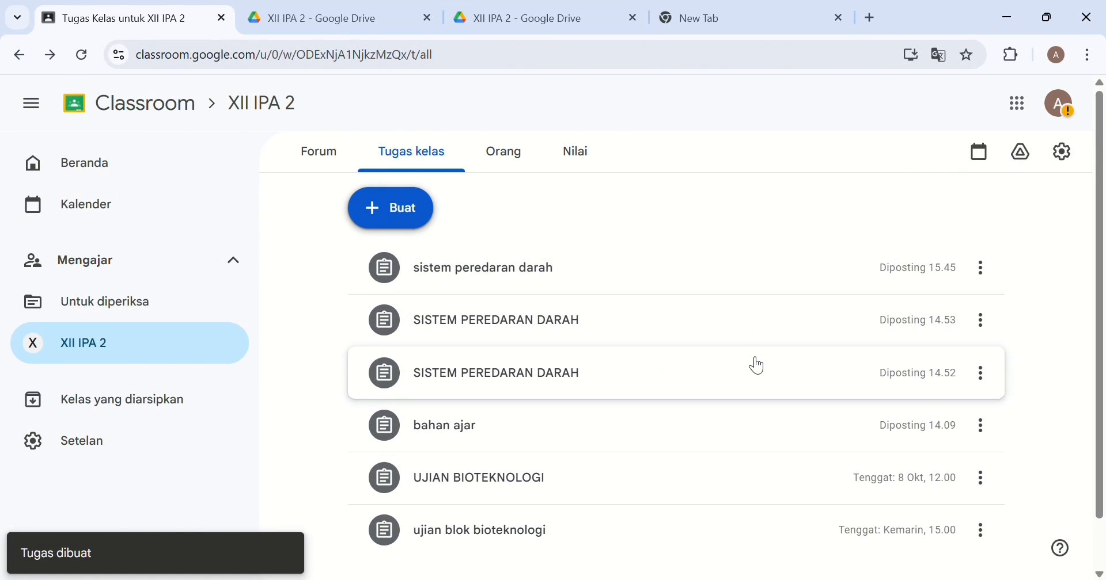
Check the posted assignment, then start another new assignment titled 'SISTEM PEREDARAN DARAH'.
scroll(755, 366, "down", 1)
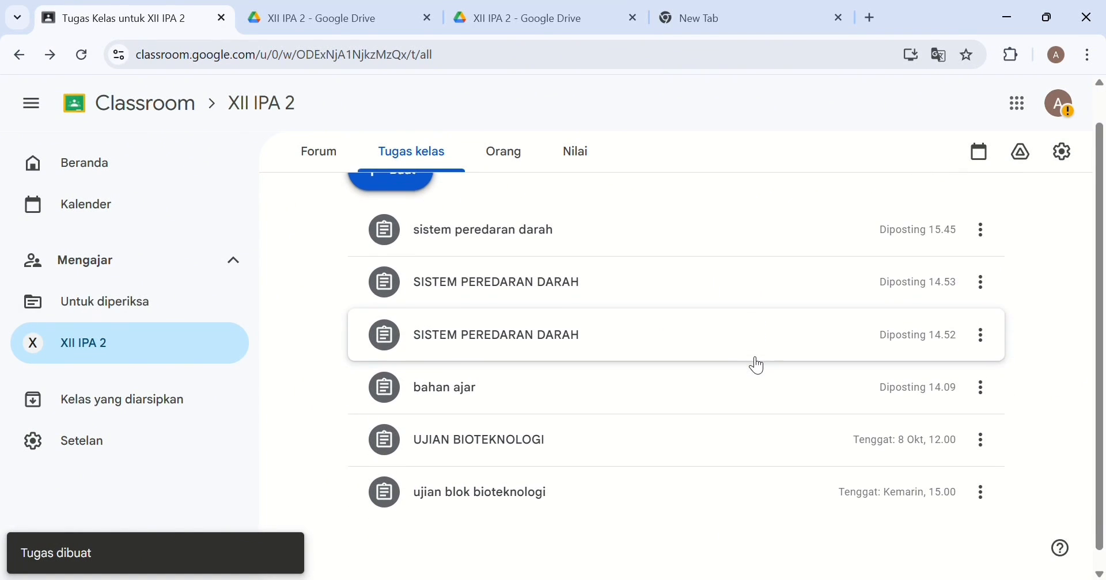
left_click(758, 243)
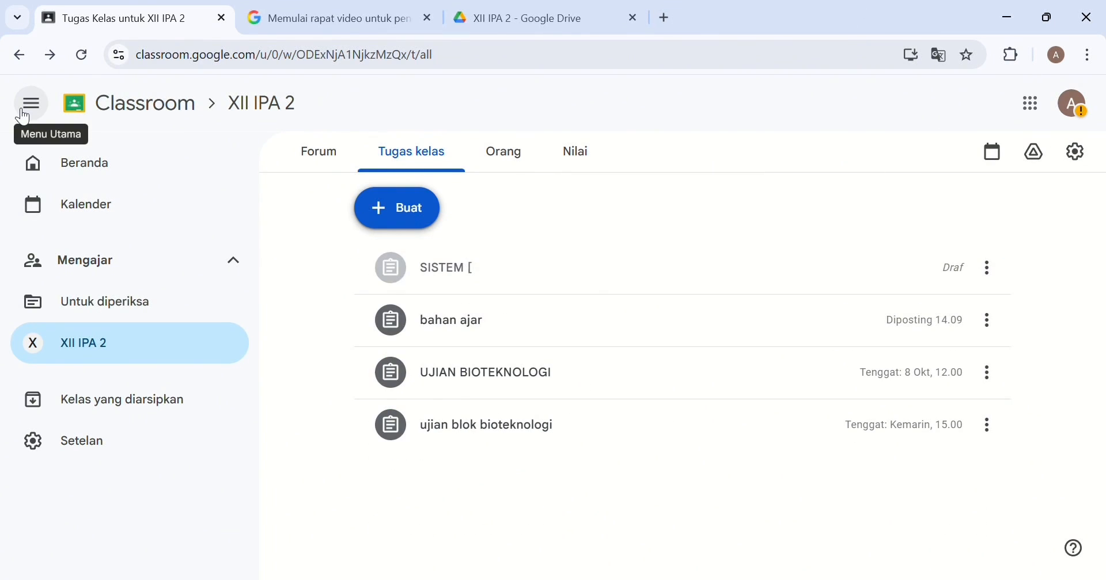
left_click(394, 213)
left_click(404, 268)
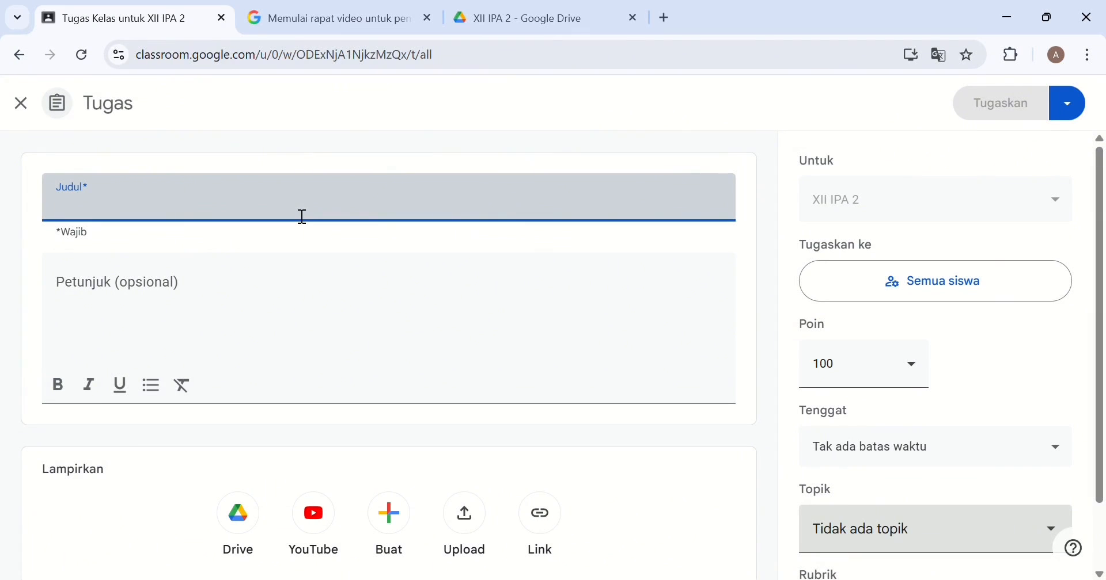
type("SISTE")
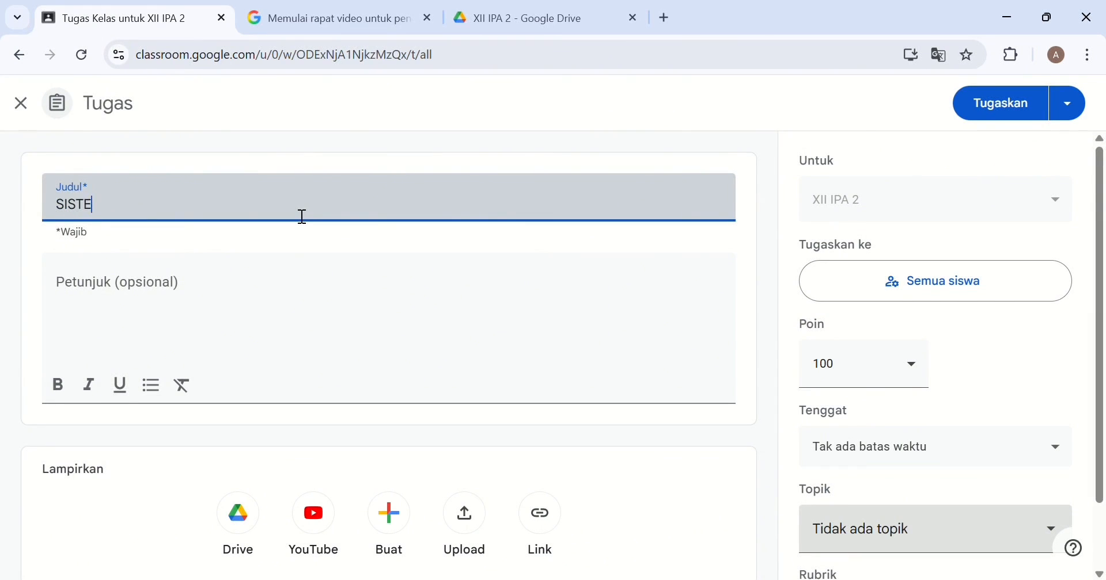
type("M PEREDARAN DARAH")
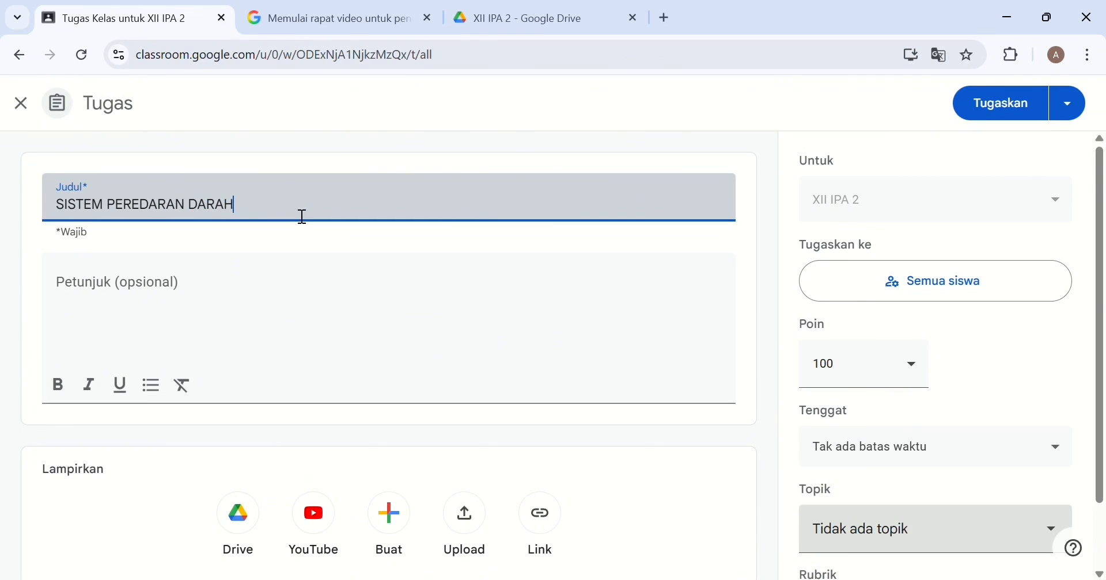
left_click(219, 294)
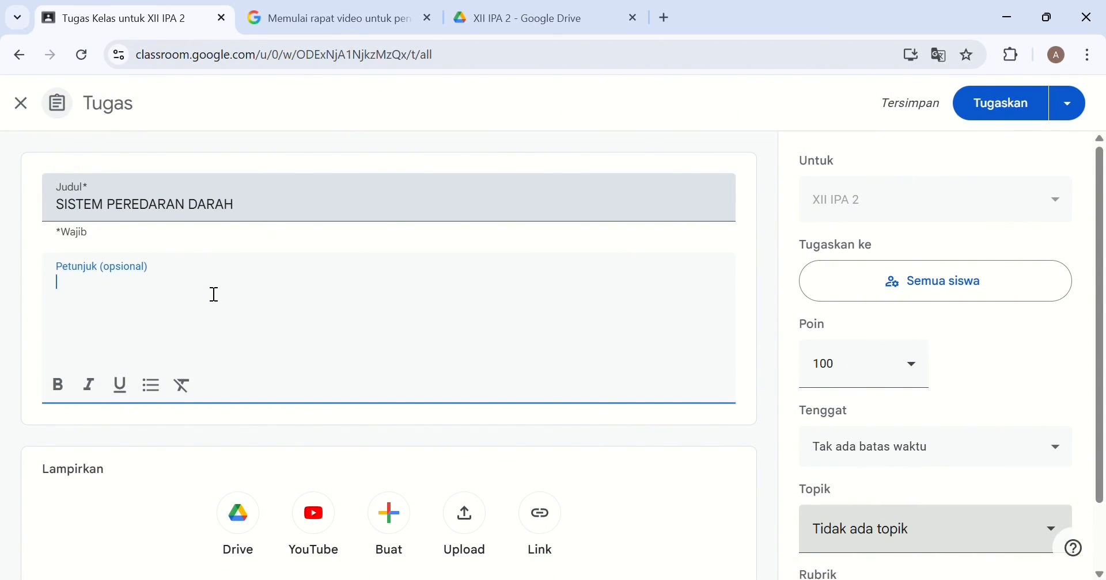
Enter the instructions 'SILAHKAN DIKERJAKAN!! DALAM WAKTU 1 MENIT', fixing the mistyped first attempt.
type("SILAHKAN DI")
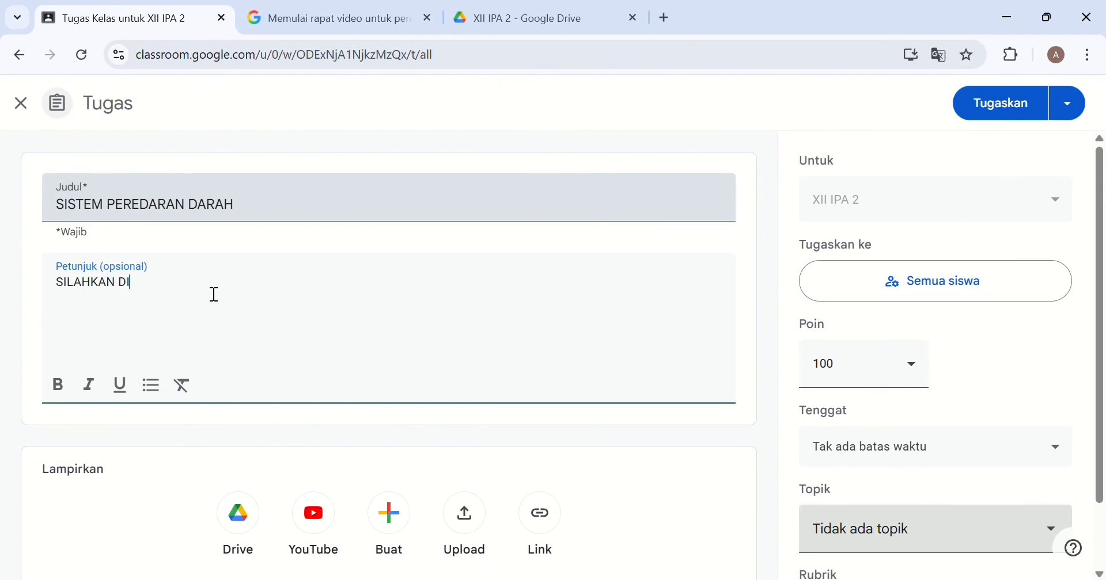
type("KERJAKAN")
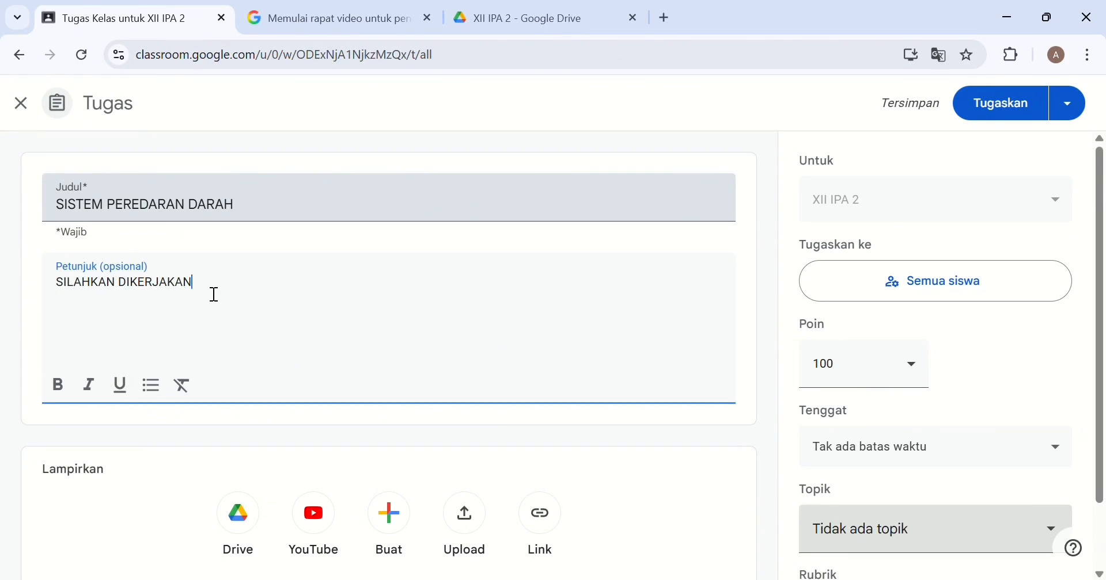
type("!!")
type(" DALAM")
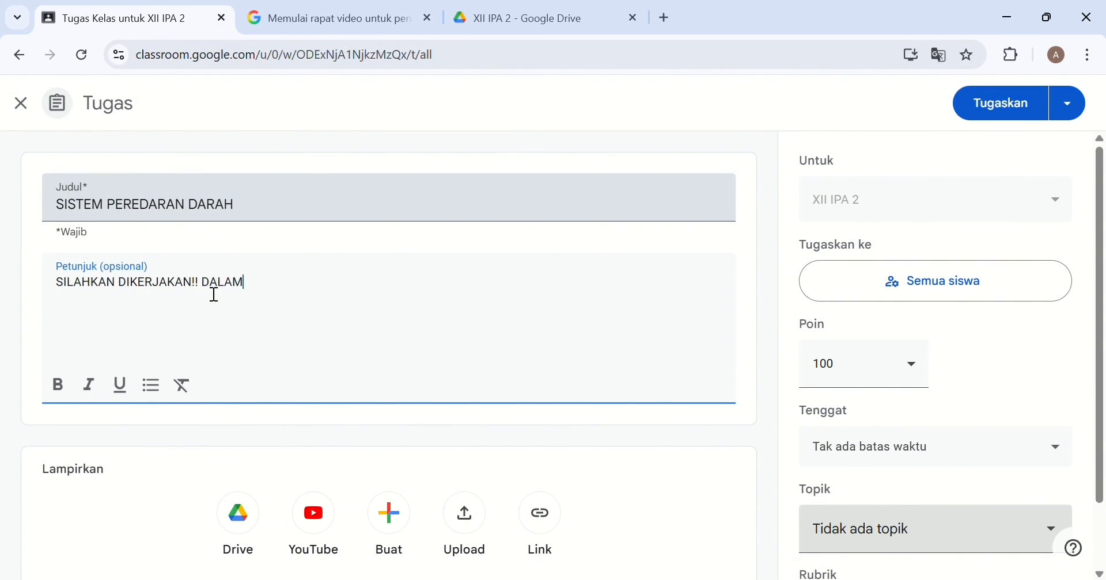
type(" WAKTU 1 MENO")
type("IT")
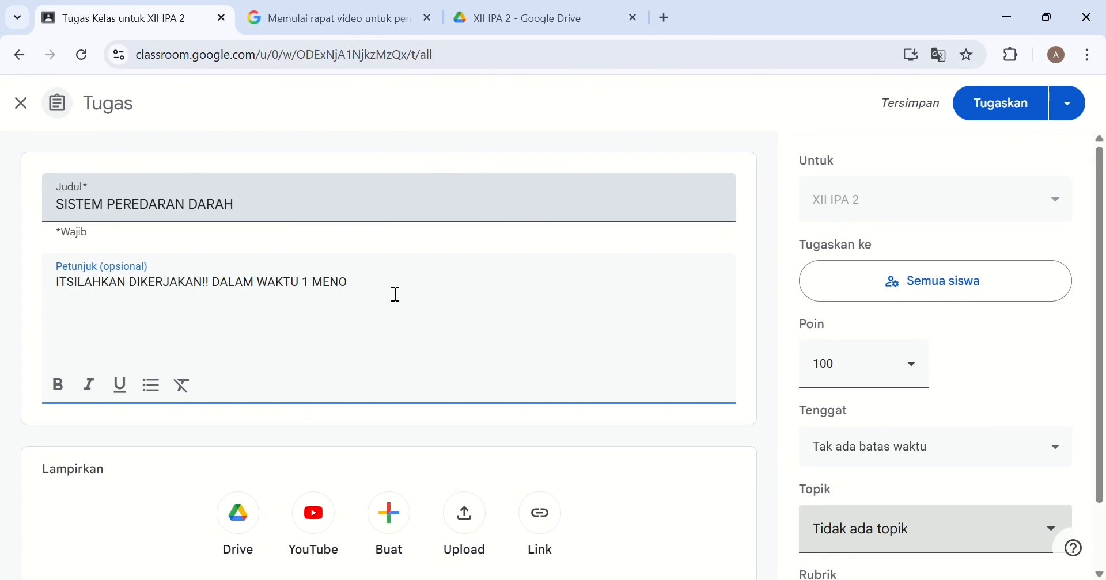
key("BackSpace")
key("BackSpace")
key("BackSpace")
key("BackSpace")
key("BackSpace")
key("BackSpace")
key("BackSpace")
key("BackSpace")
key("BackSpace")
key("BackSpace")
key("BackSpace")
key("BackSpace")
key("BackSpace")
key("BackSpace")
key("BackSpace")
key("BackSpace")
key("BackSpace")
key("BackSpace")
key("BackSpace")
key("BackSpace")
key("BackSpace")
key("BackSpace")
key("BackSpace")
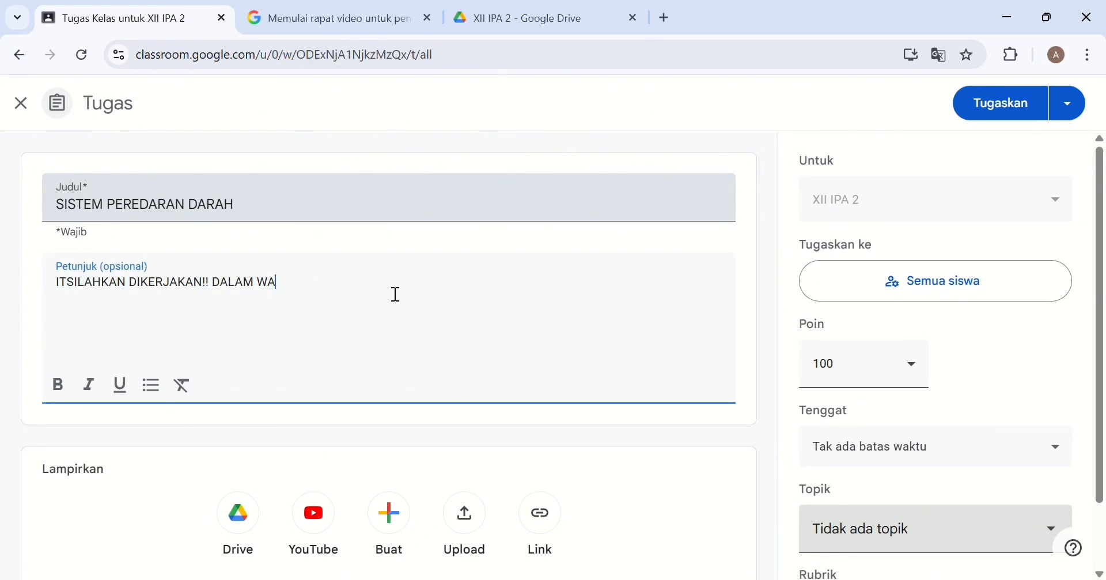
type("SI")
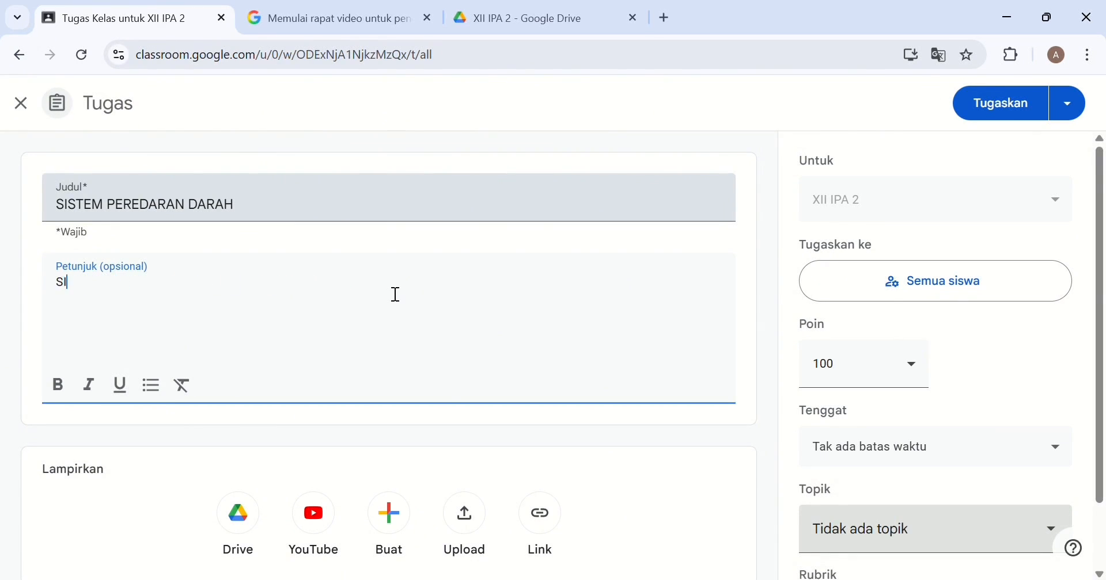
type("LAHKAN DIKERJAKAN!!")
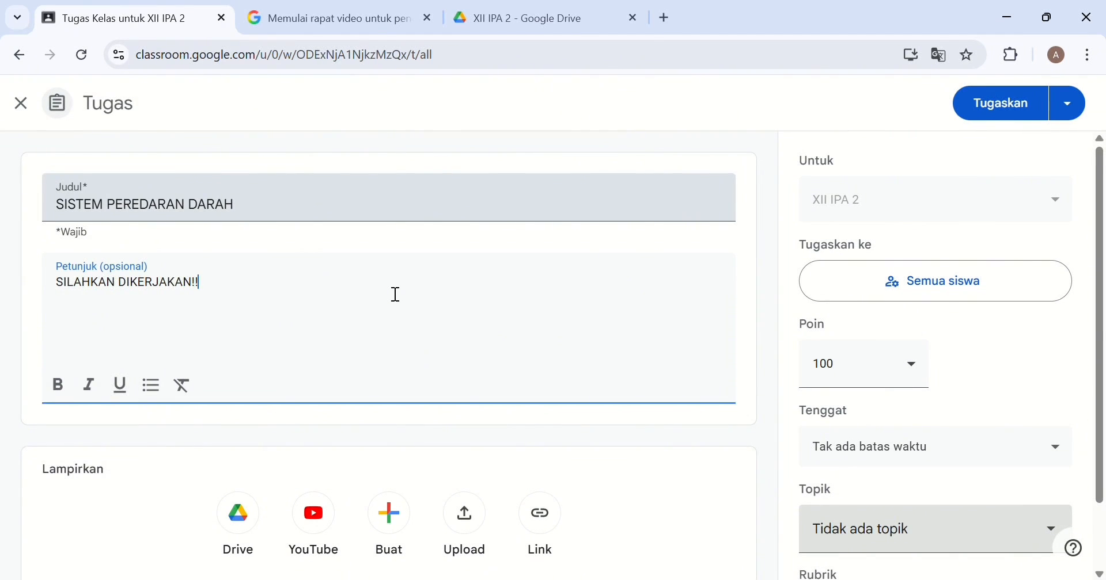
type(" DALAM WAKTU 1 MENIT")
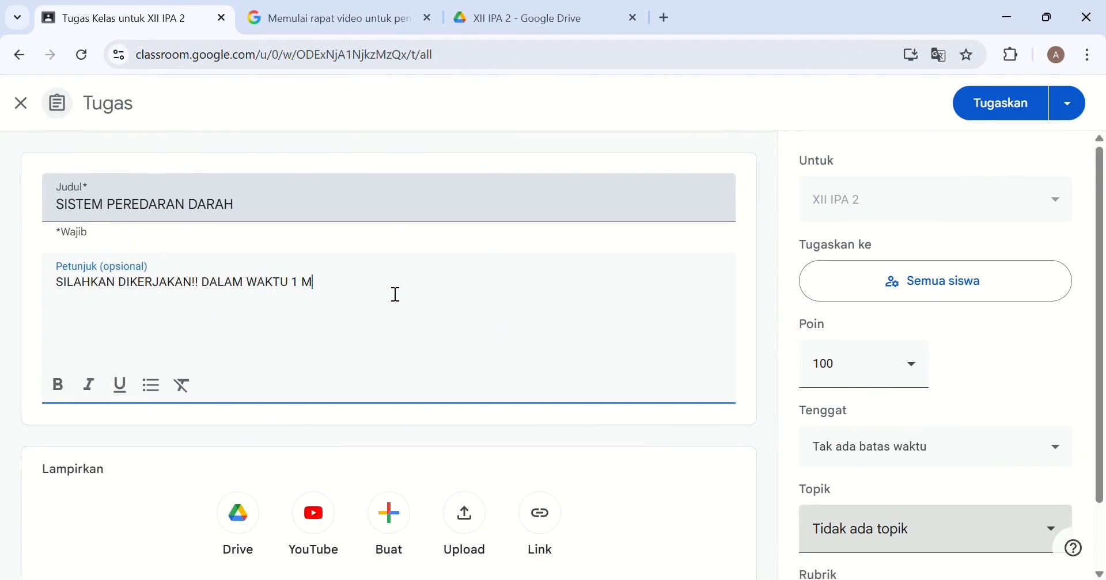
Attach the Kahoot challenge link to the assignment.
left_click(535, 509)
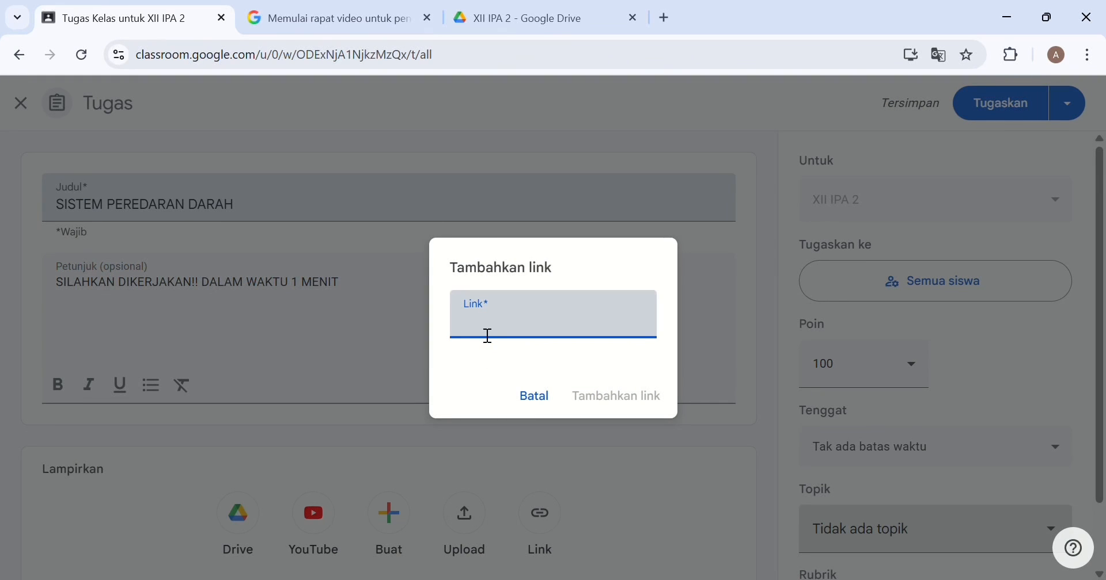
key("ctrl+v")
left_click(640, 397)
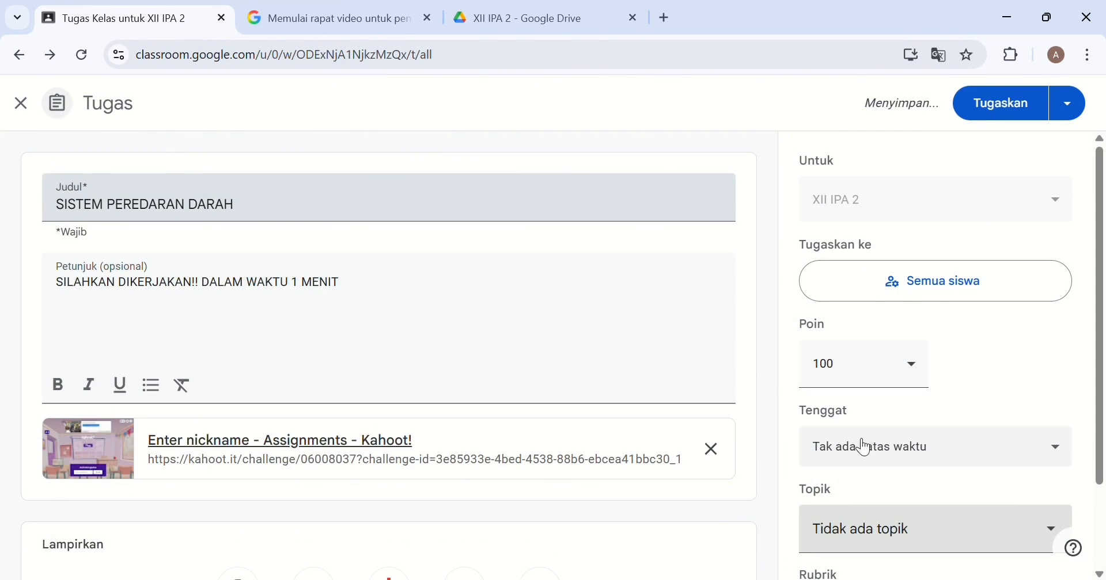
Leave the assignment with no due date and post it to the class.
scroll(863, 446, "down", 2)
left_click(873, 349)
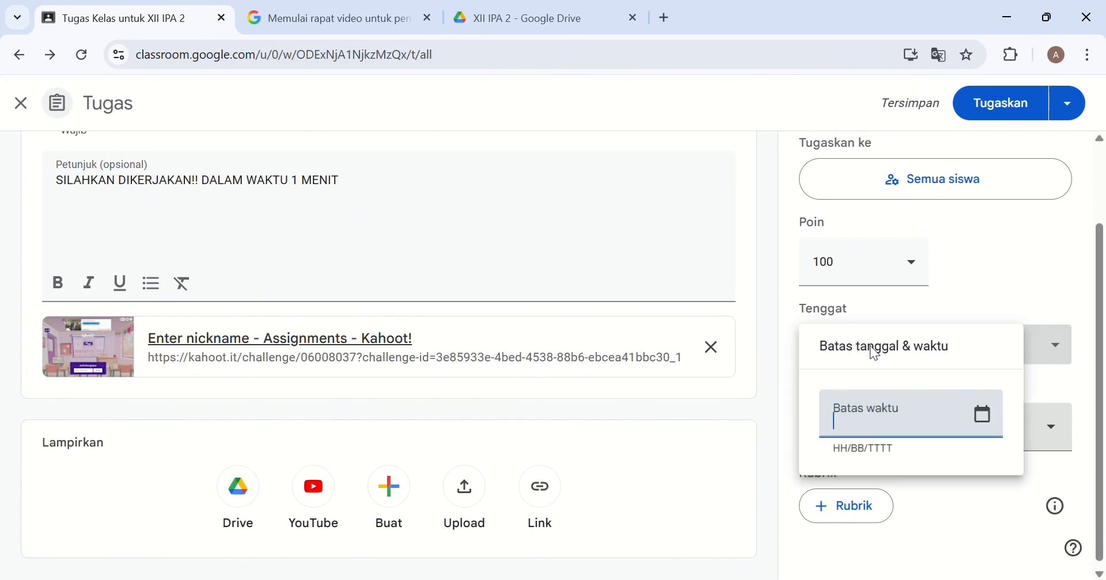
left_click(986, 415)
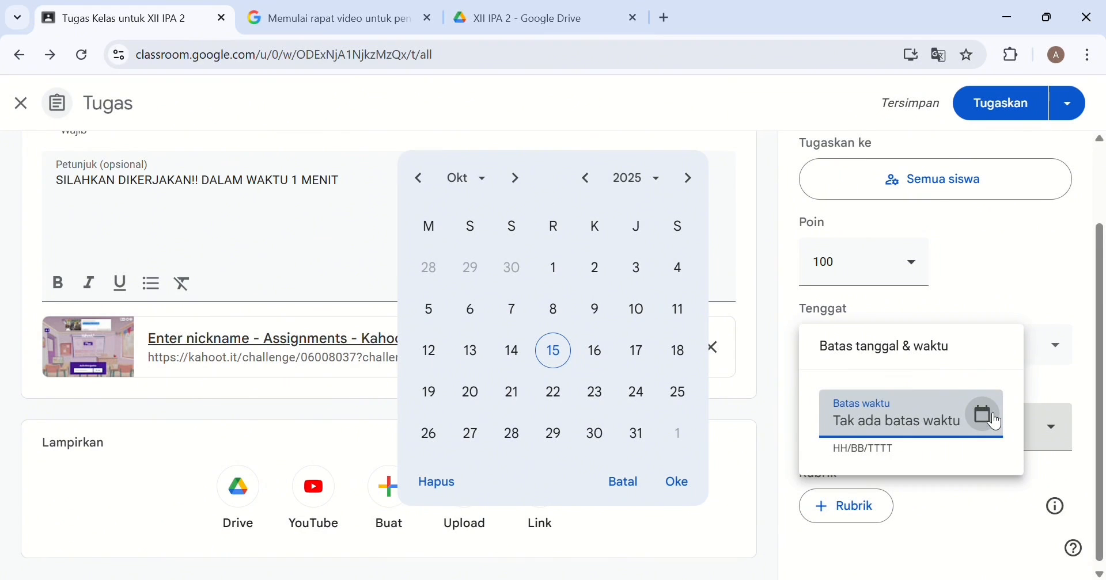
left_click(691, 479)
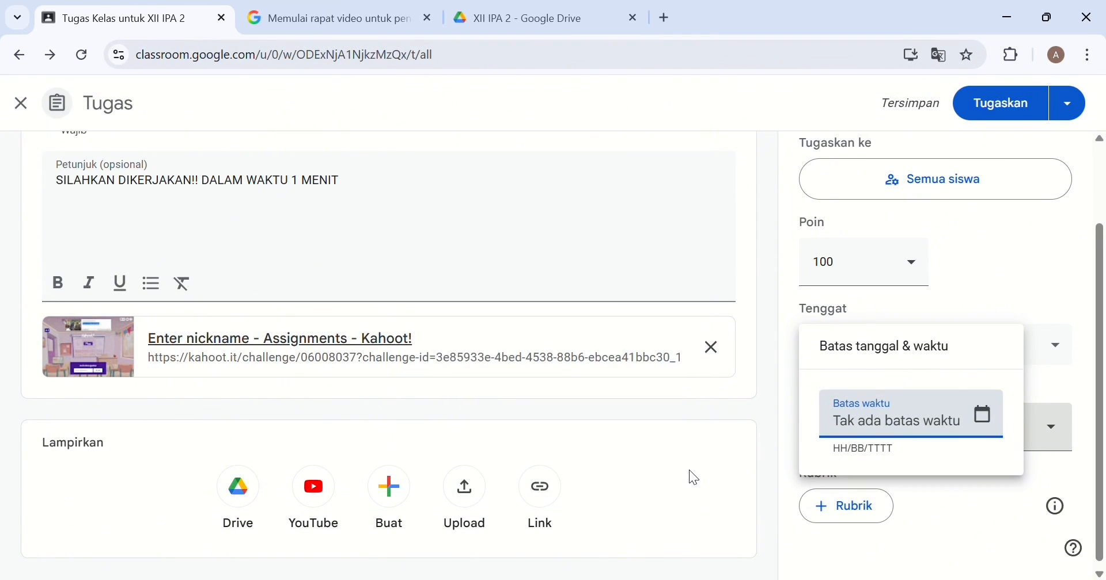
left_click(945, 510)
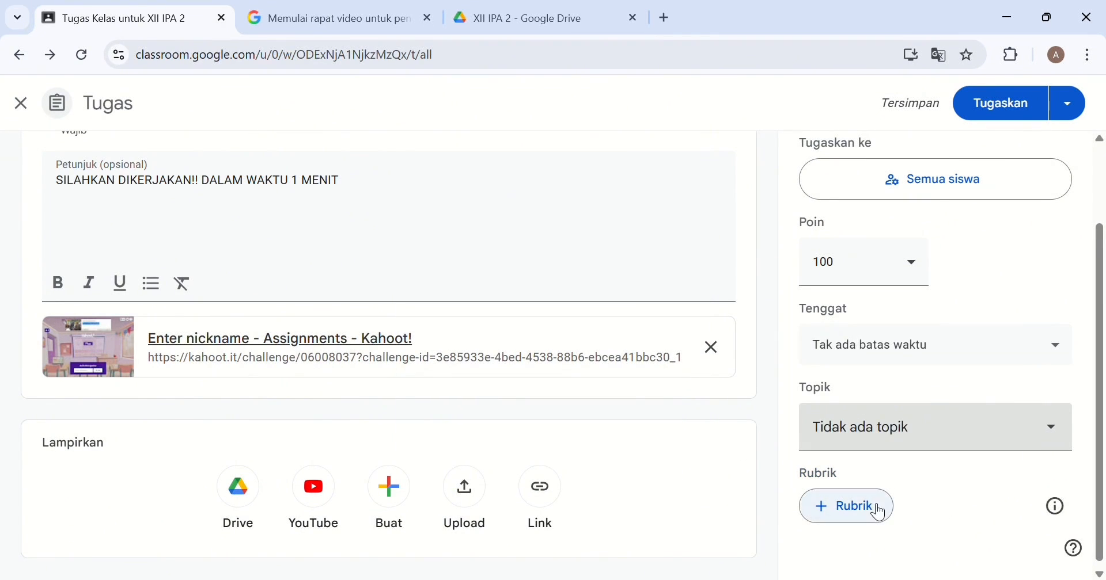
scroll(923, 340, "up", 2)
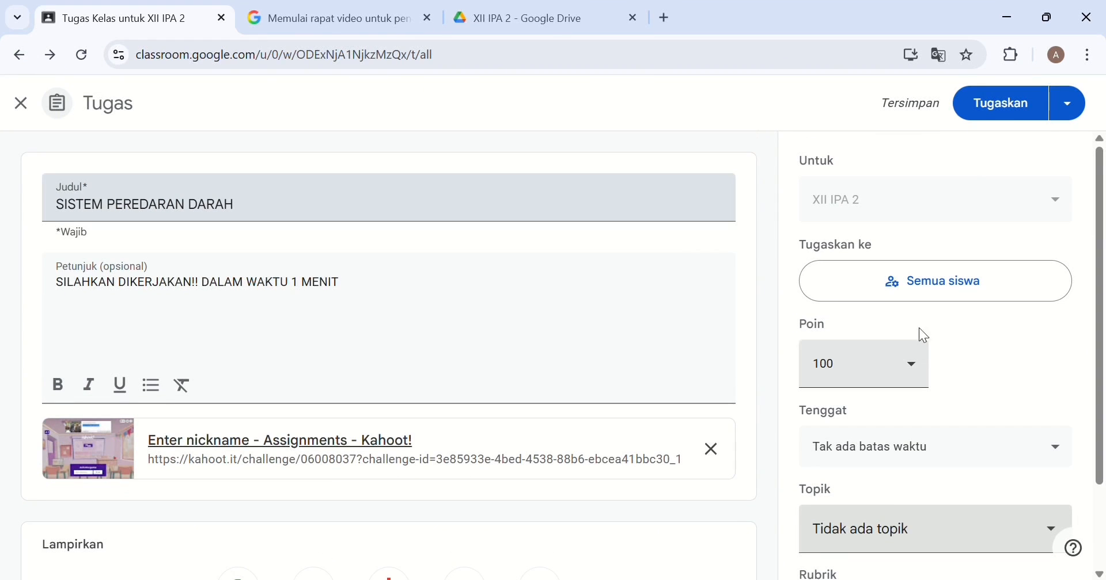
left_click(1006, 122)
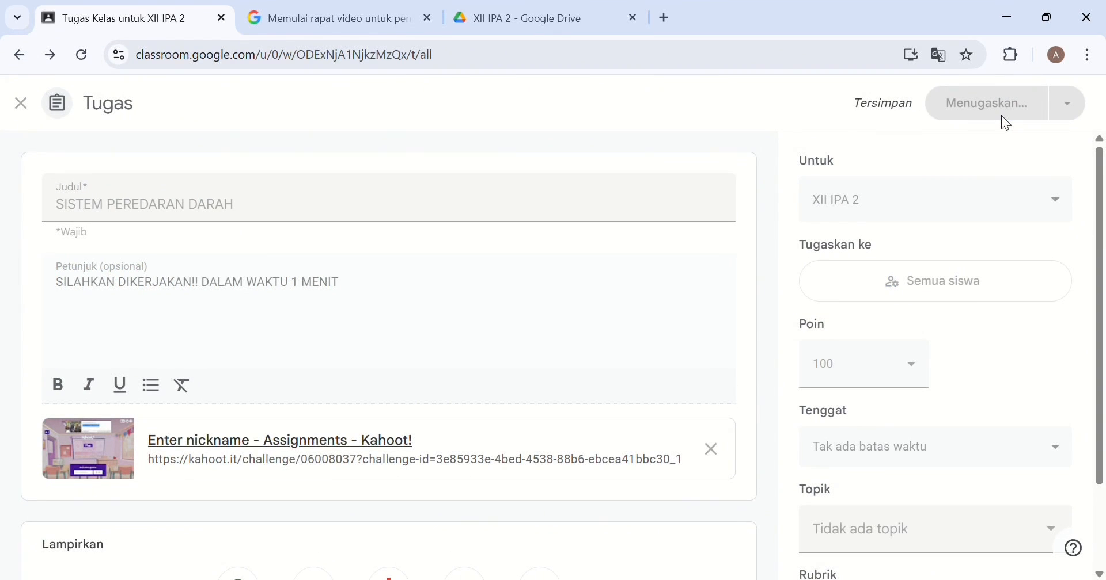